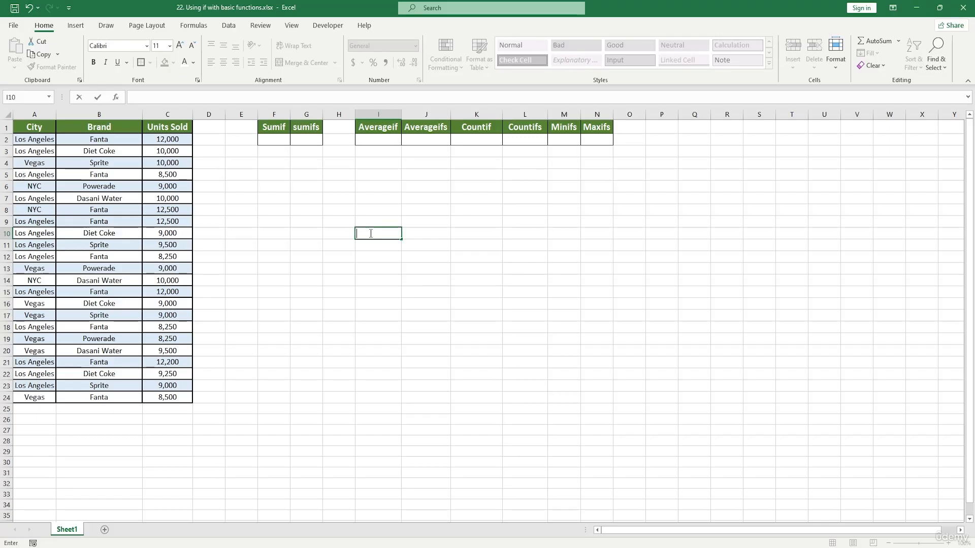
drag(276, 130, 592, 141)
click(475, 198)
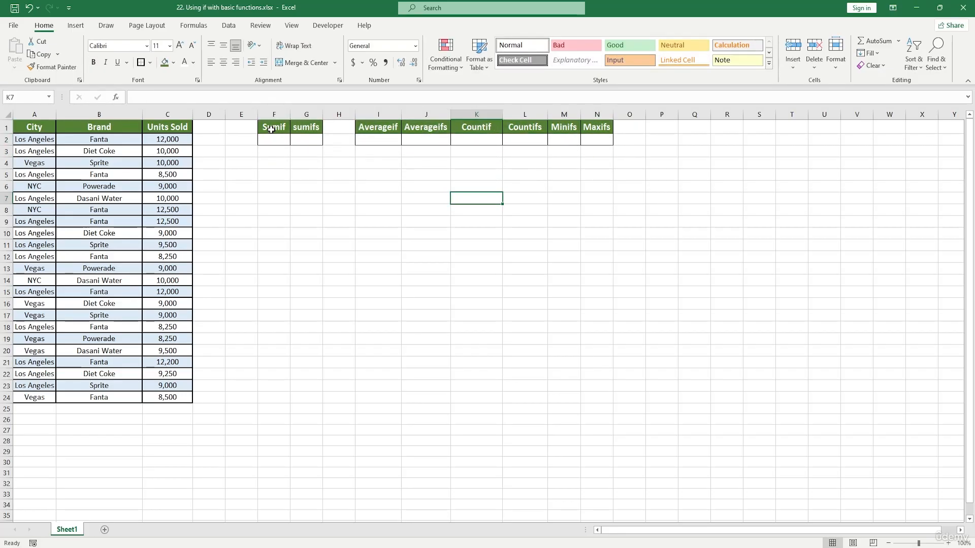
drag(272, 130, 566, 169)
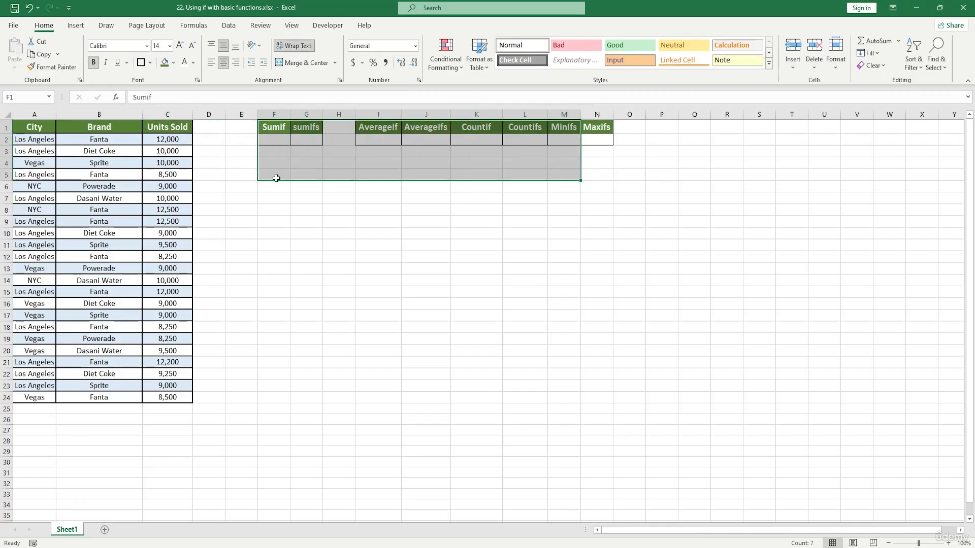
click(267, 197)
drag(273, 129, 310, 138)
click(302, 198)
double_click(275, 138)
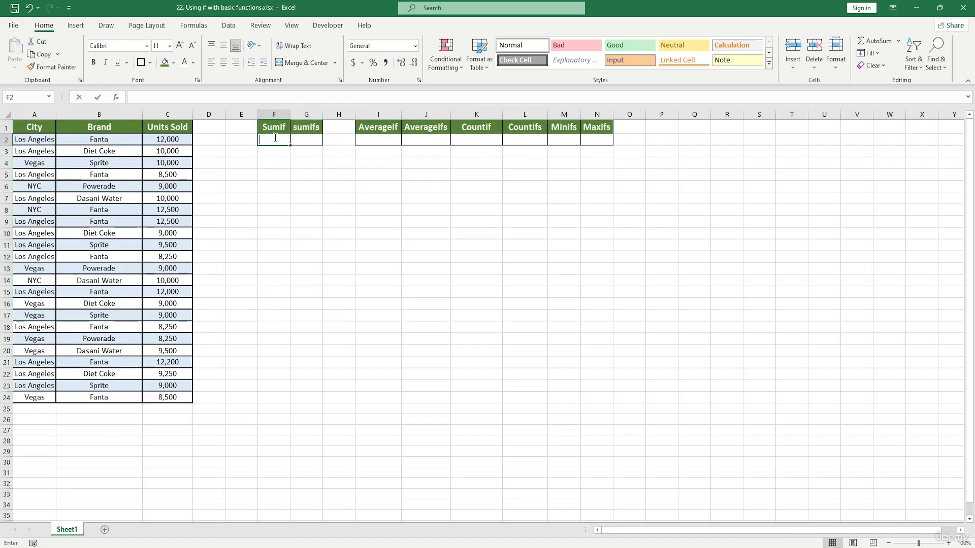
click(272, 140)
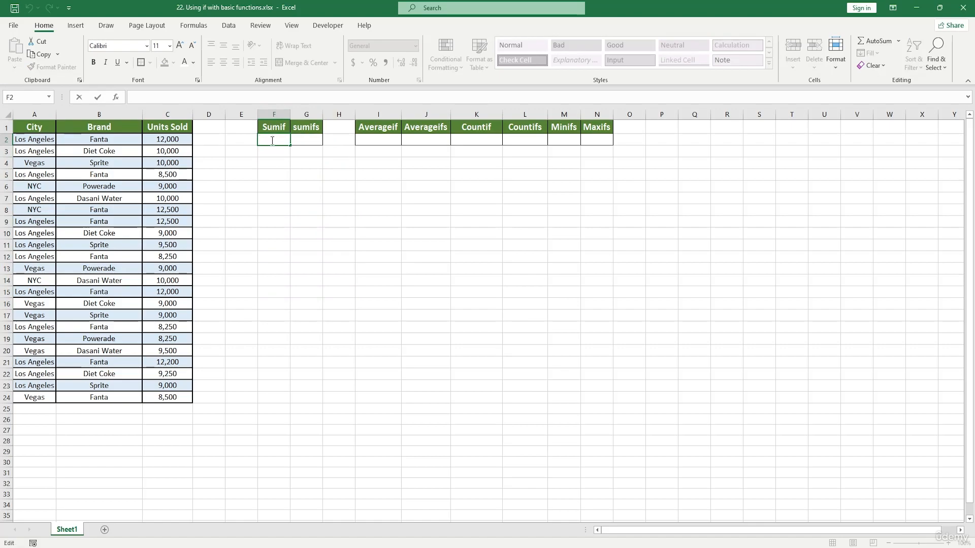
drag(36, 127, 172, 401)
Step: Enter a SUMIF formula in F2 summing Units Sold C1:C24 where City A1:A24 matches cell A2
click(274, 141)
text(=)
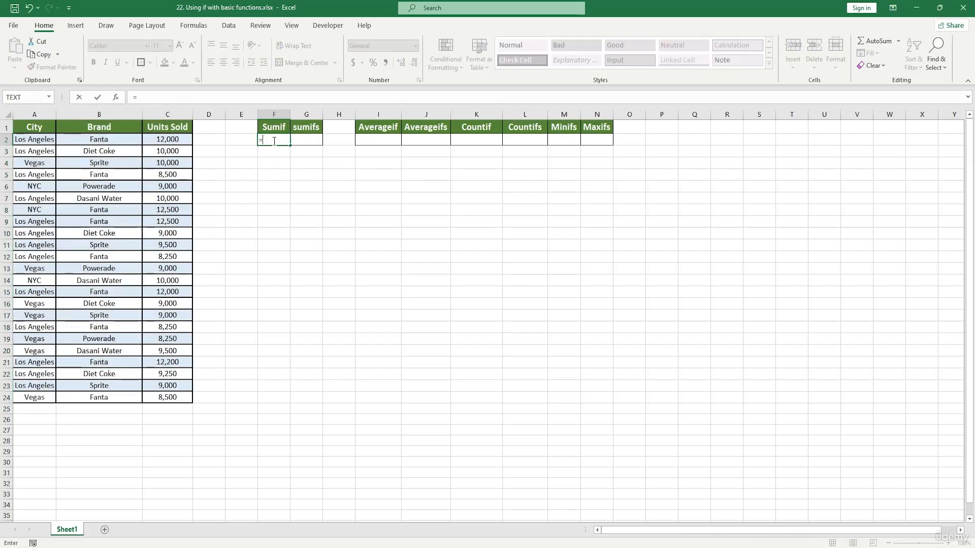
text(sumif)
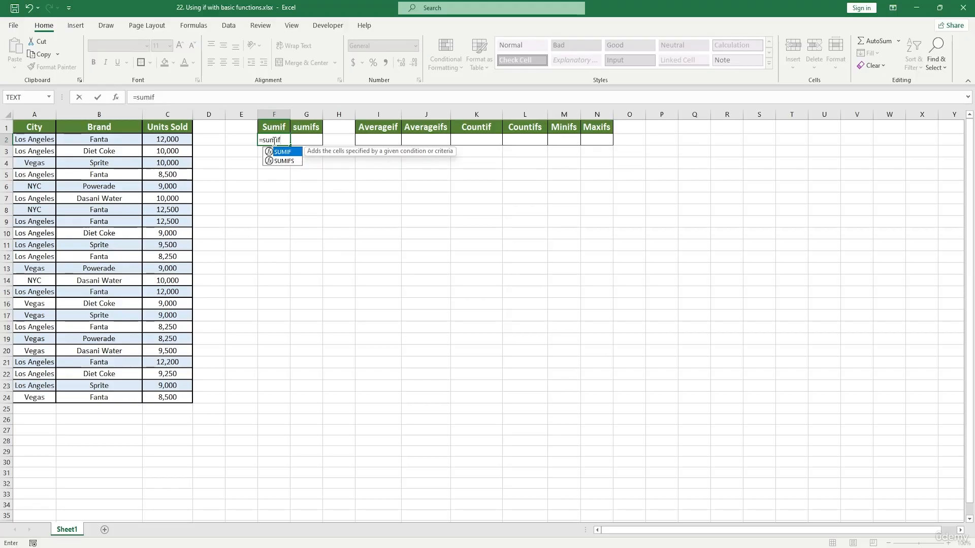
double_click(287, 153)
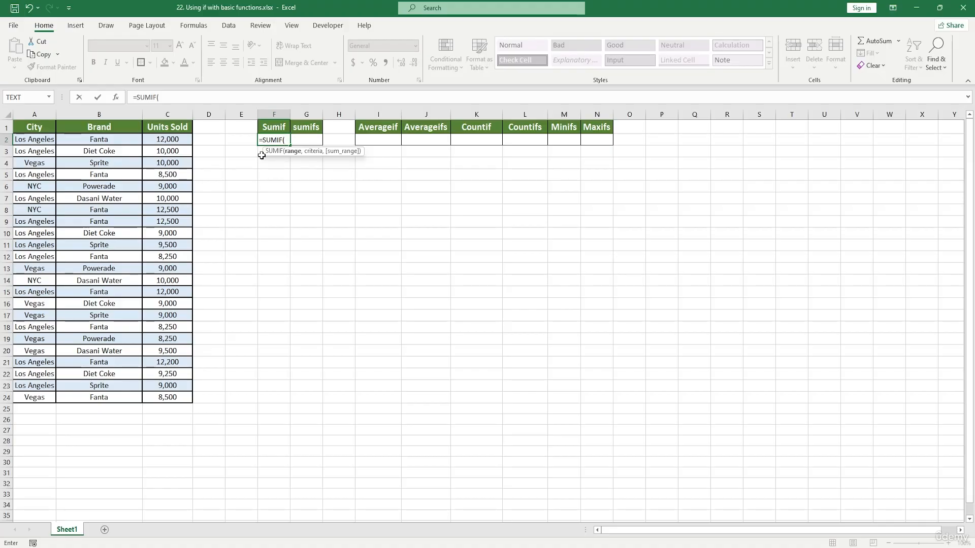
click(34, 108)
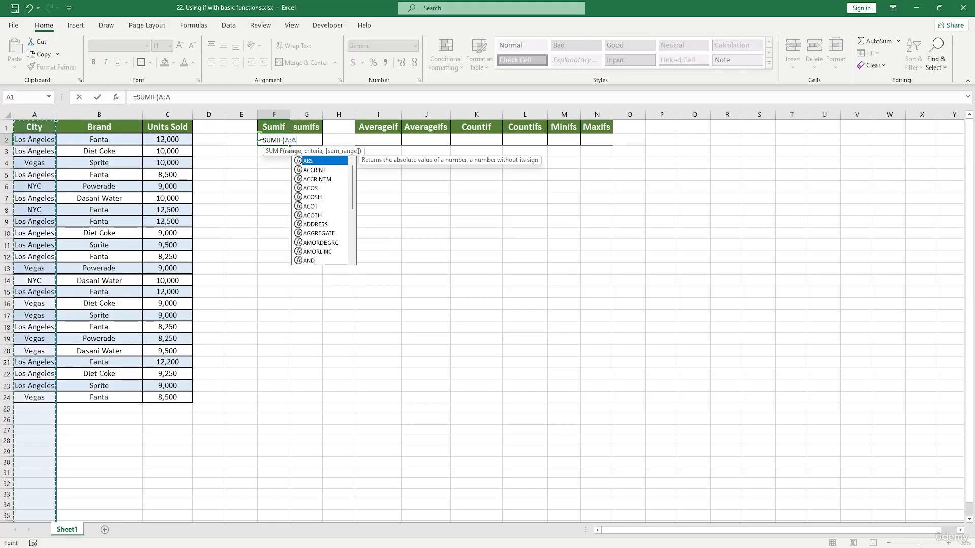
click(37, 141)
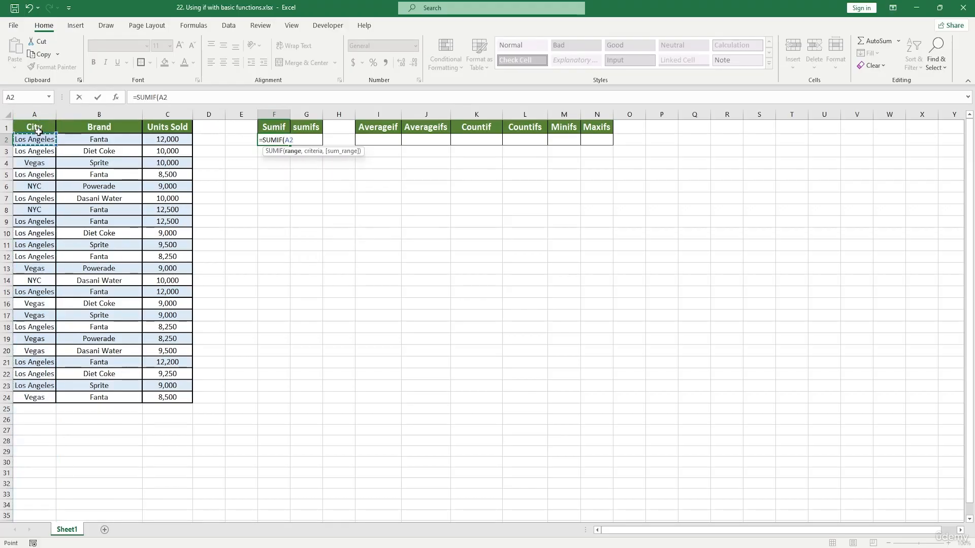
drag(39, 130, 36, 395)
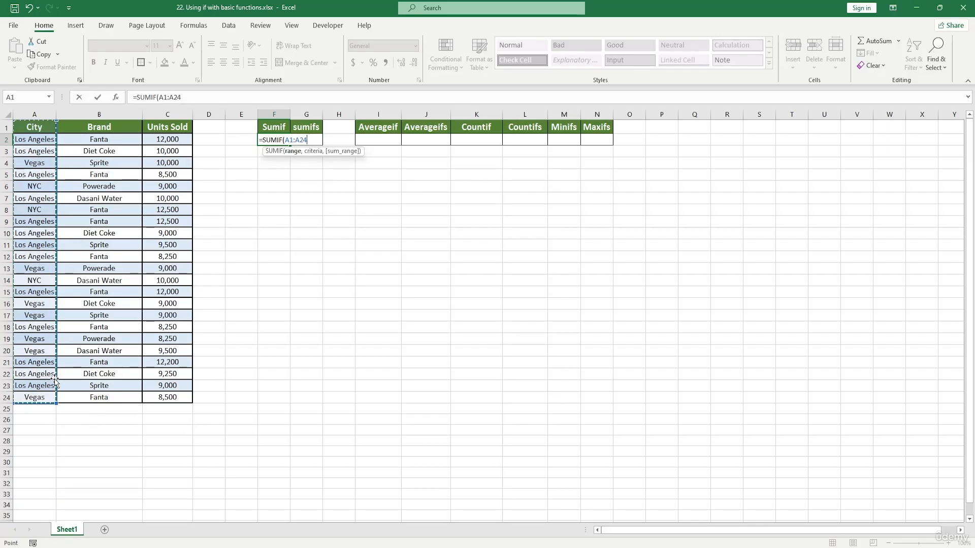
text(,)
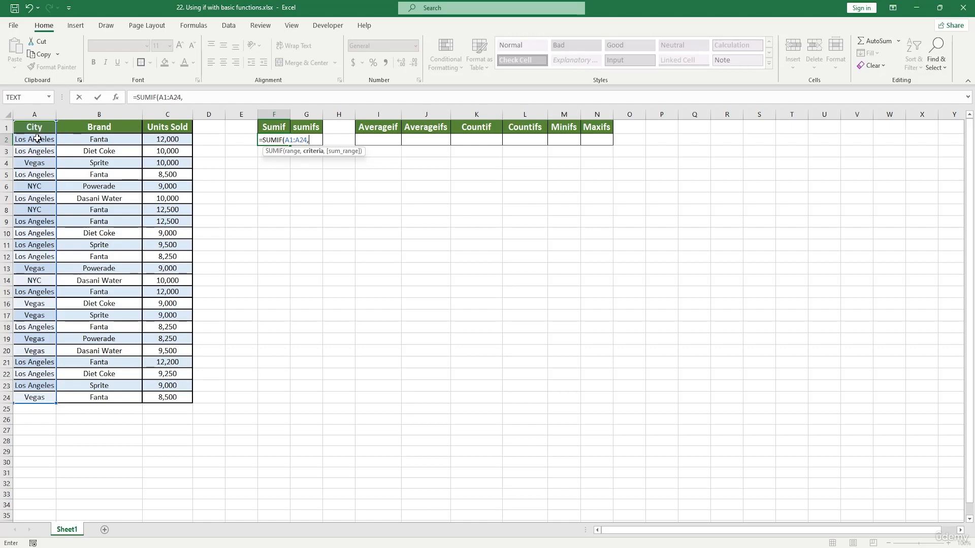
click(39, 140)
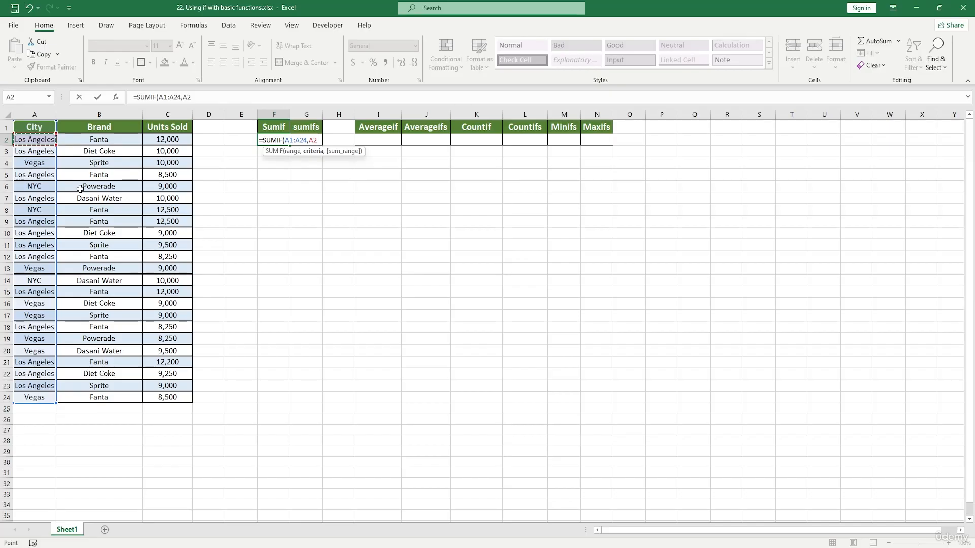
text(,)
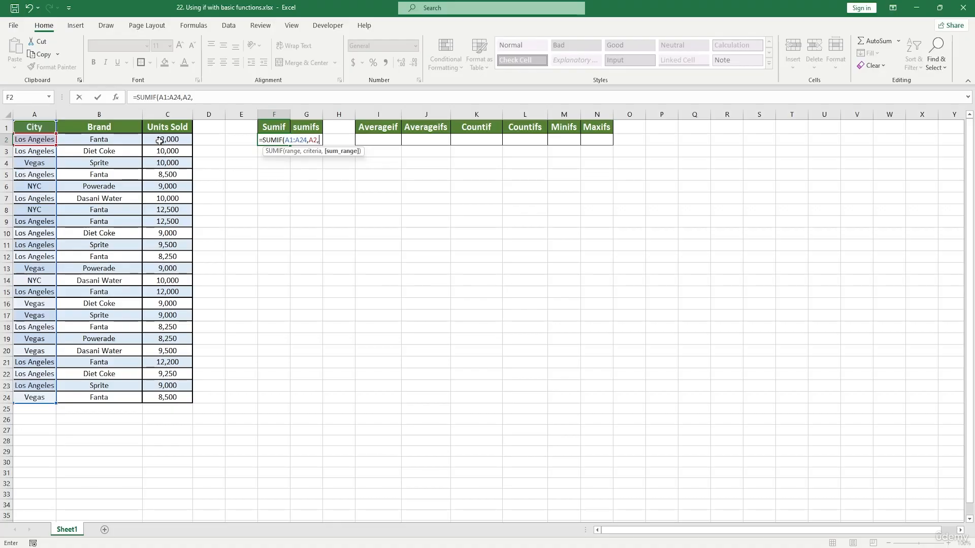
drag(173, 129, 174, 398)
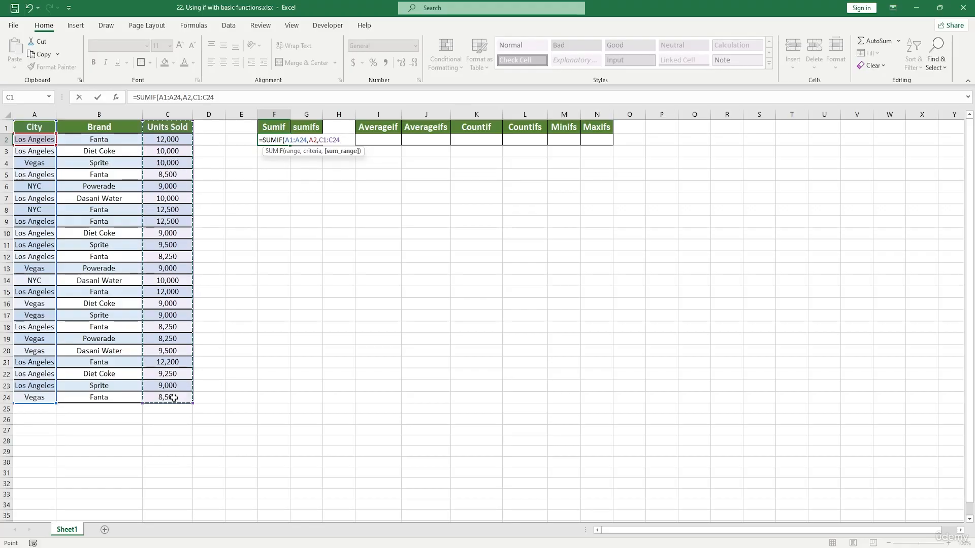
text())
key(Return)
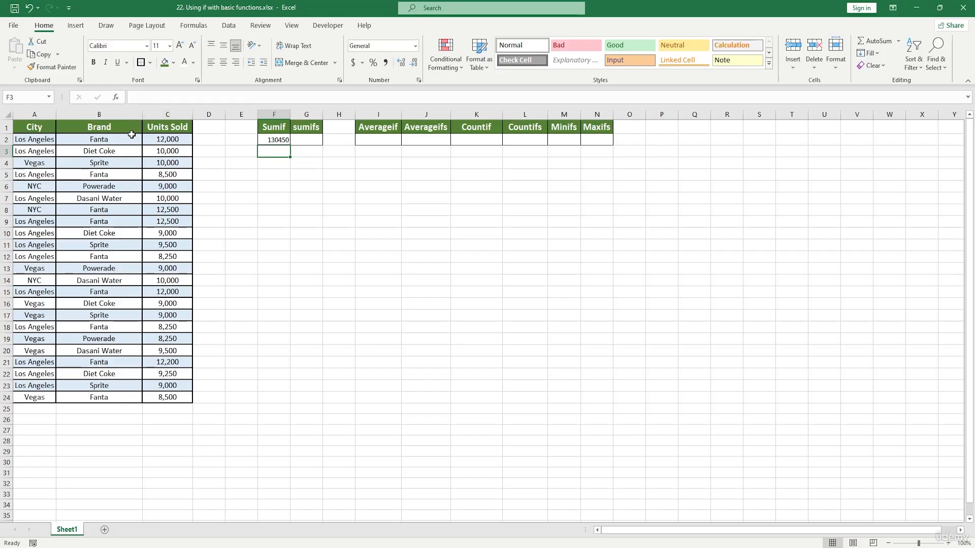
Step: Open the Function Arguments dialog for the SUMIF formula in F2
drag(104, 144, 134, 398)
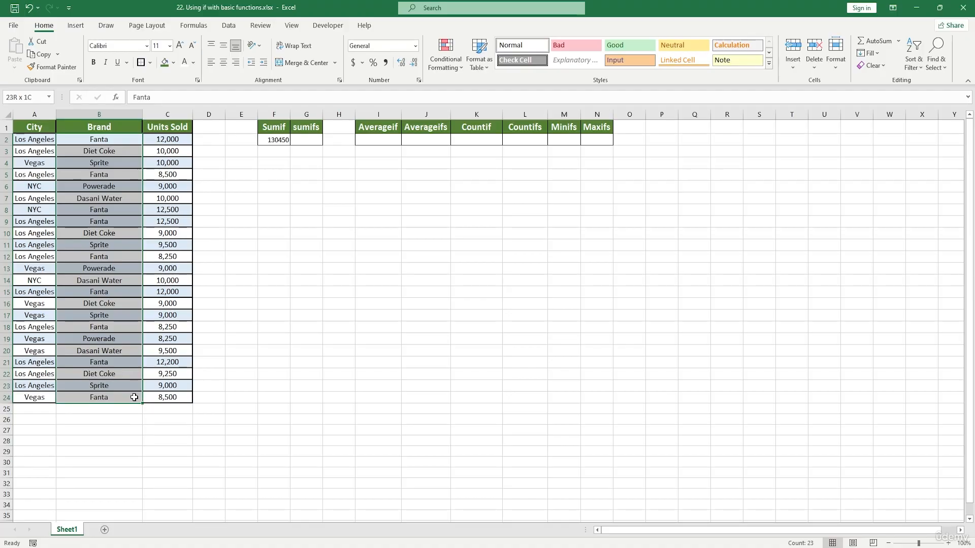
drag(134, 398, 134, 398)
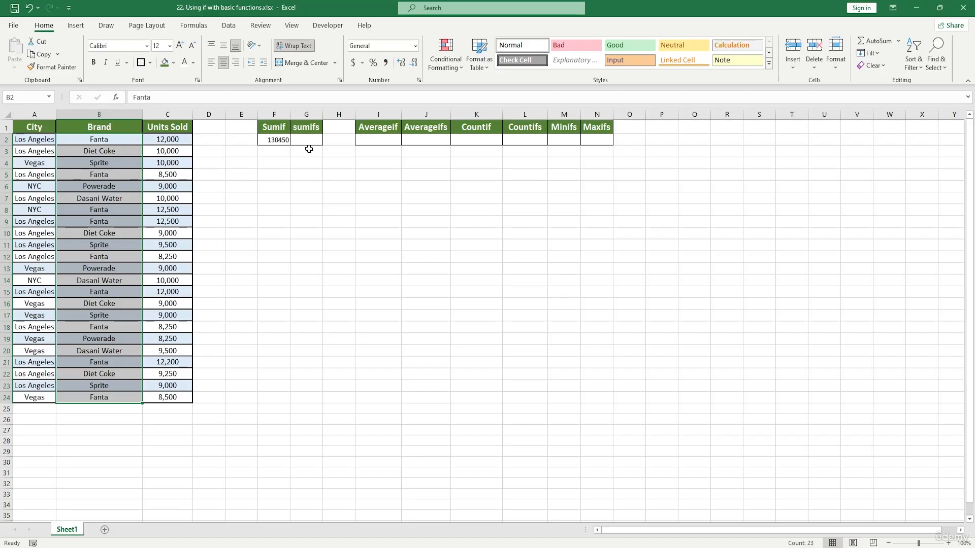
double_click(284, 141)
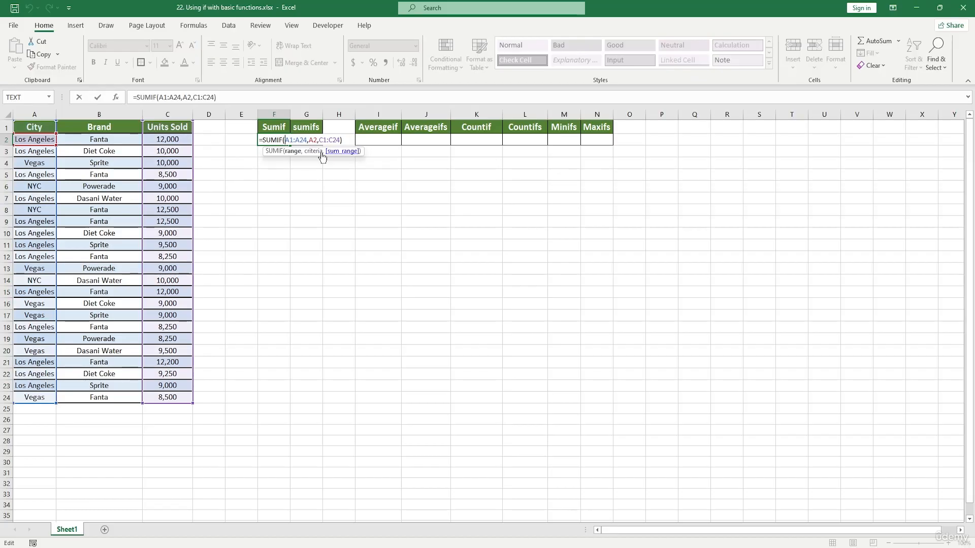
click(116, 97)
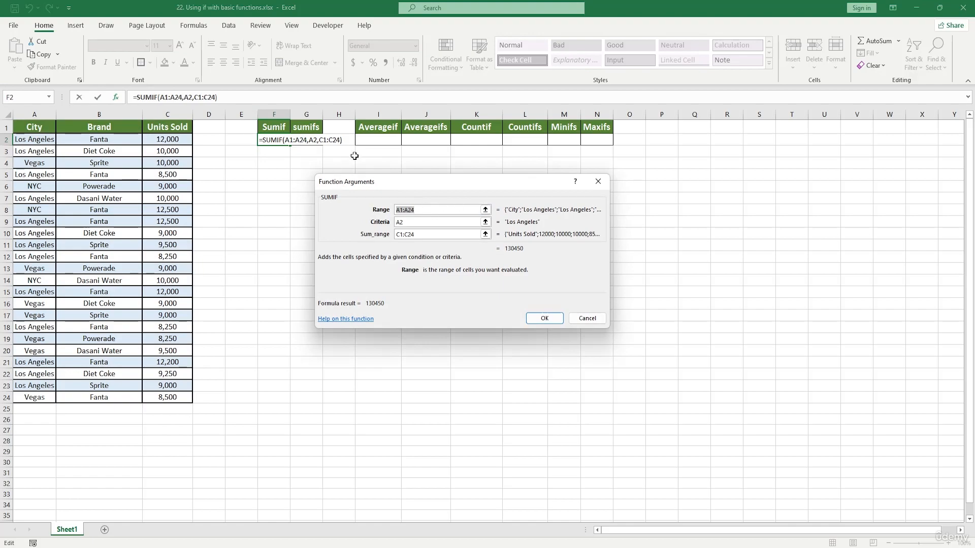
Step: Clear the Range, Criteria and Sum_range arguments of the SUMIF function
key(Tab)
click(412, 210)
key(BackSpace)
key(BackSpace)
key(BackSpace)
key(BackSpace)
key(BackSpace)
key(BackSpace)
click(413, 222)
key(BackSpace)
key(BackSpace)
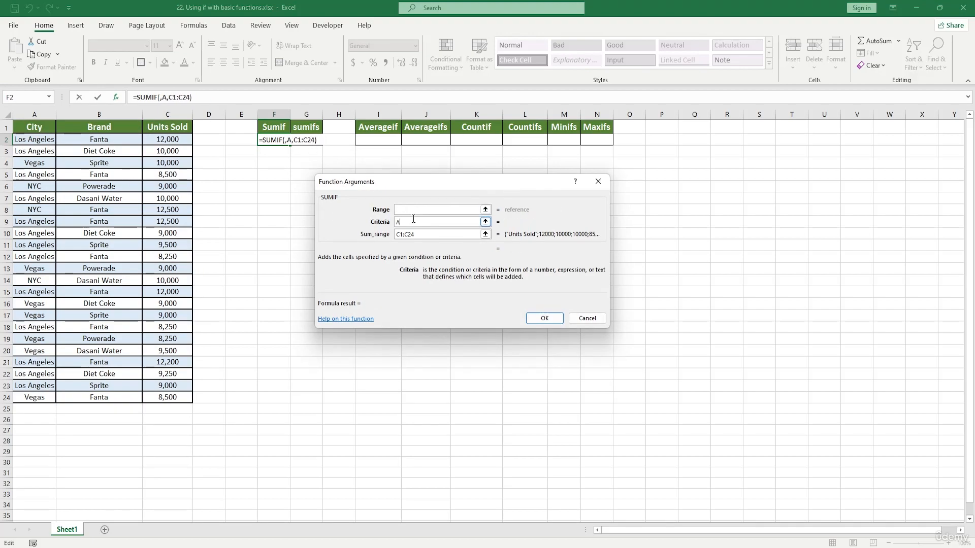
click(419, 233)
key(BackSpace)
key(BackSpace)
key(BackSpace)
key(BackSpace)
key(BackSpace)
key(BackSpace)
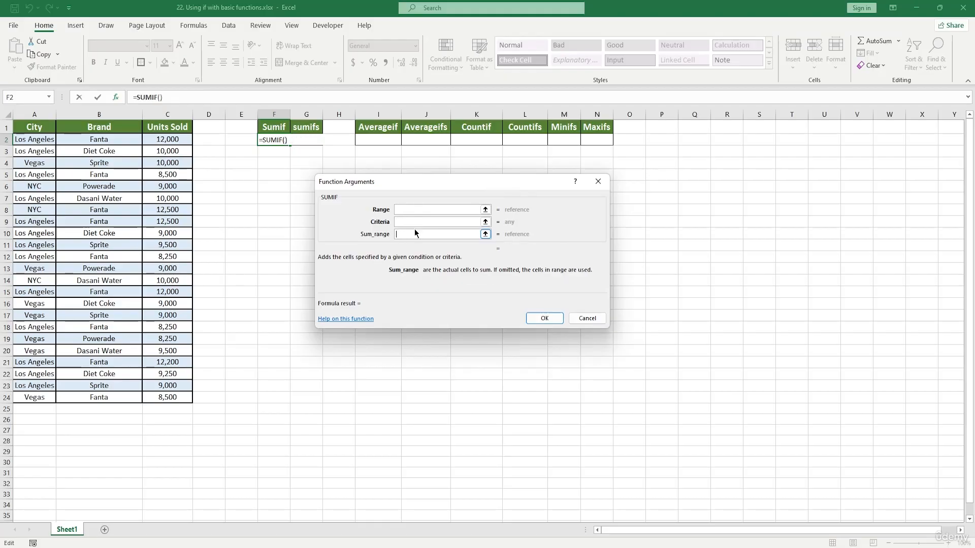
Step: Set the SUMIF arguments to range A1:A24, criteria "Los Angeles" and sum range C1:C24, and confirm
click(410, 210)
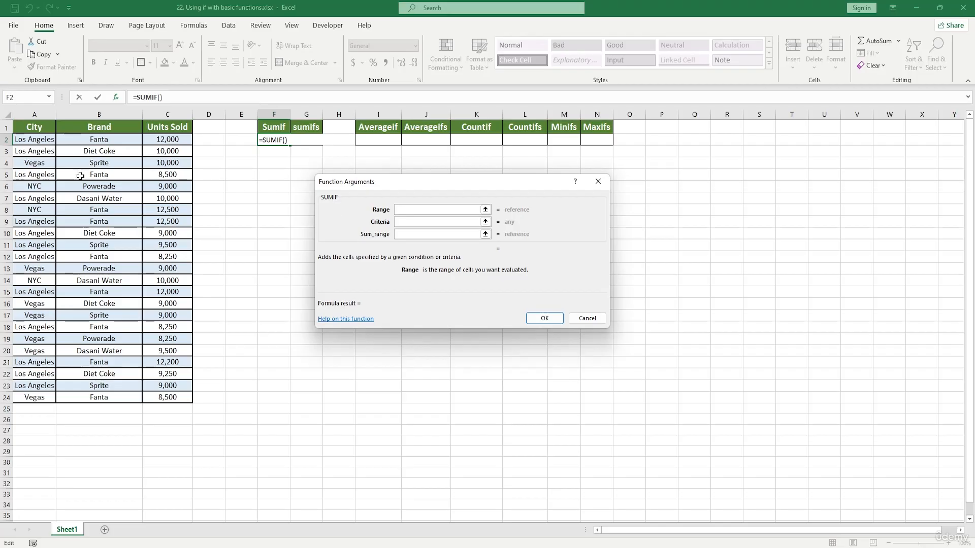
drag(32, 133, 33, 399)
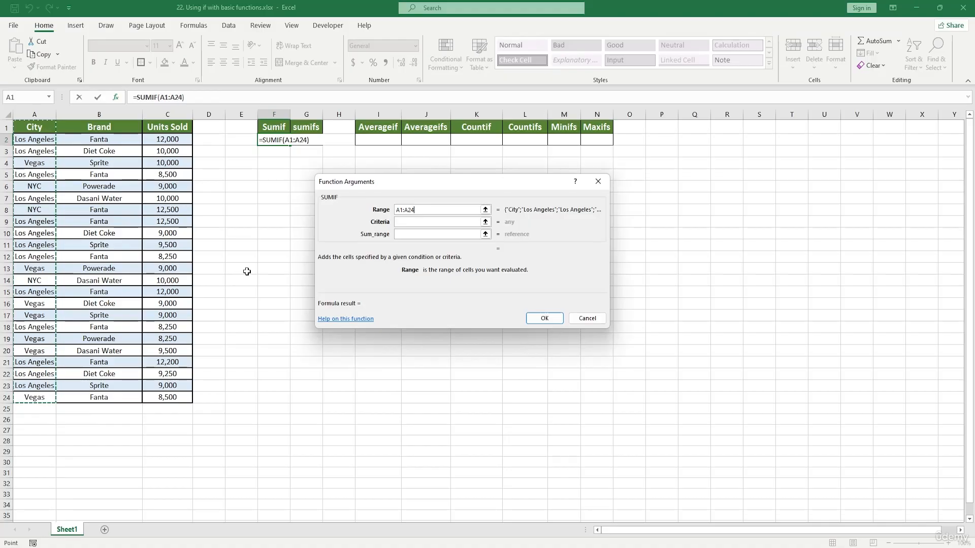
click(406, 220)
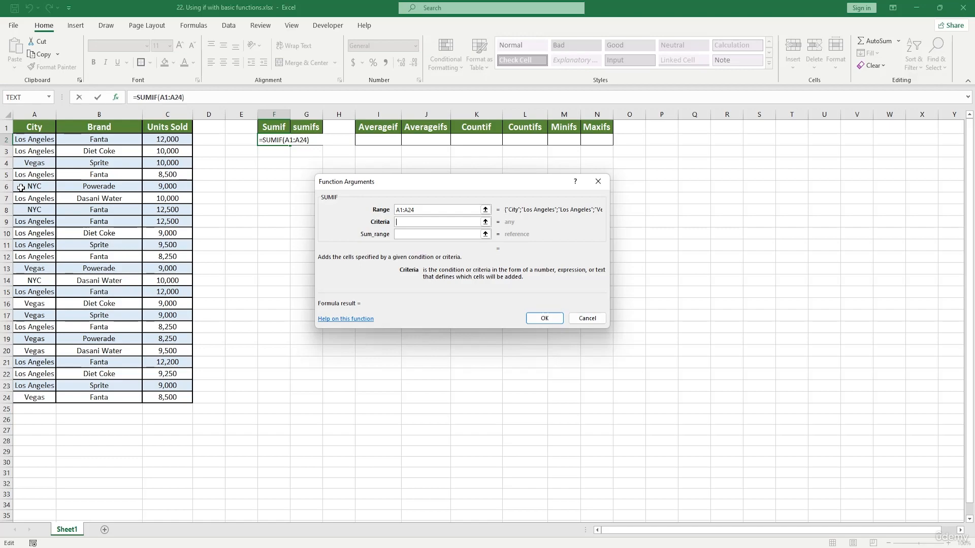
text("Los ASn)
key(BackSpace)
key(BackSpace)
text(ngeles)
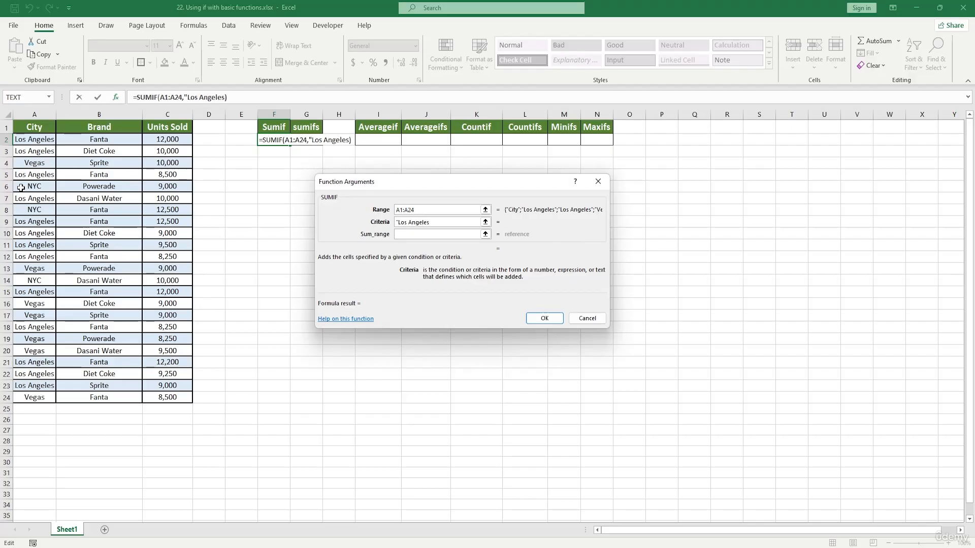
text(")
click(430, 234)
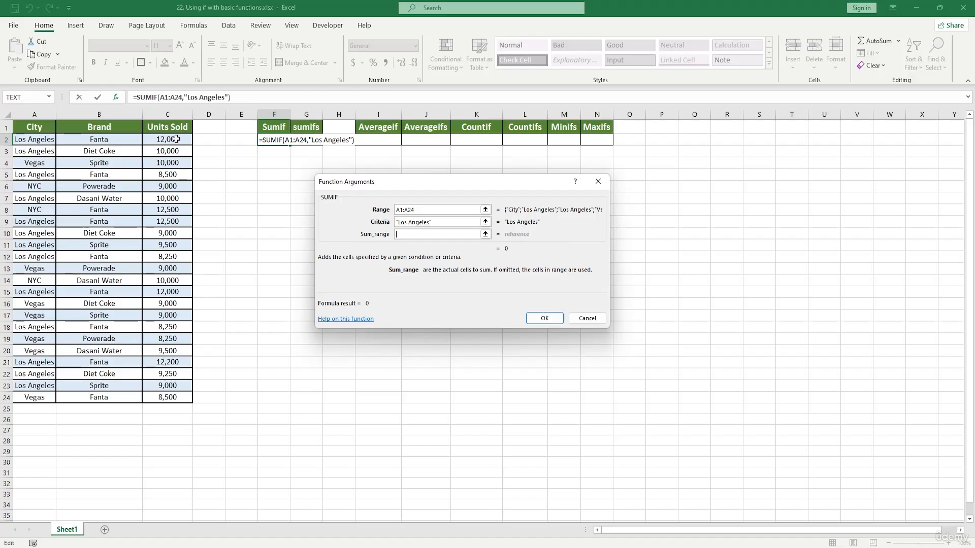
drag(170, 127, 170, 398)
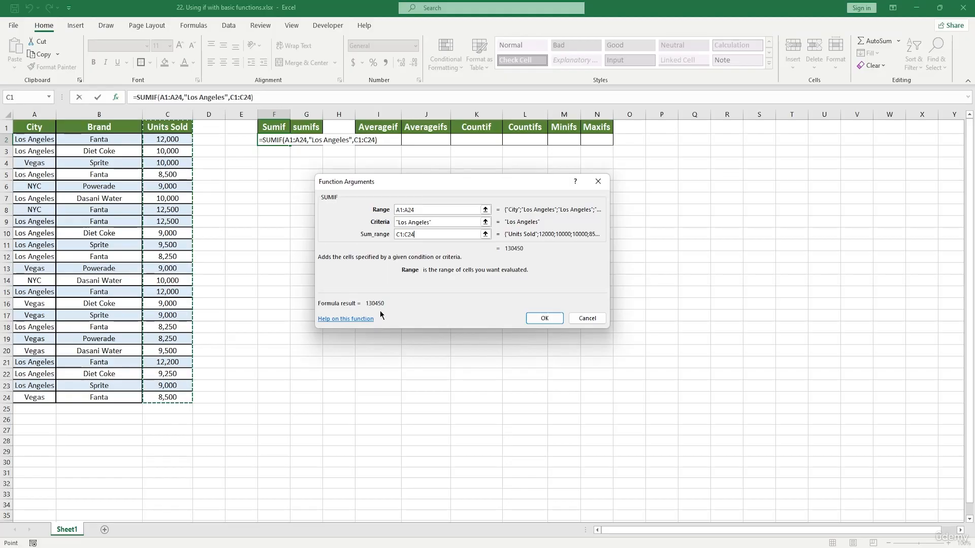
click(544, 319)
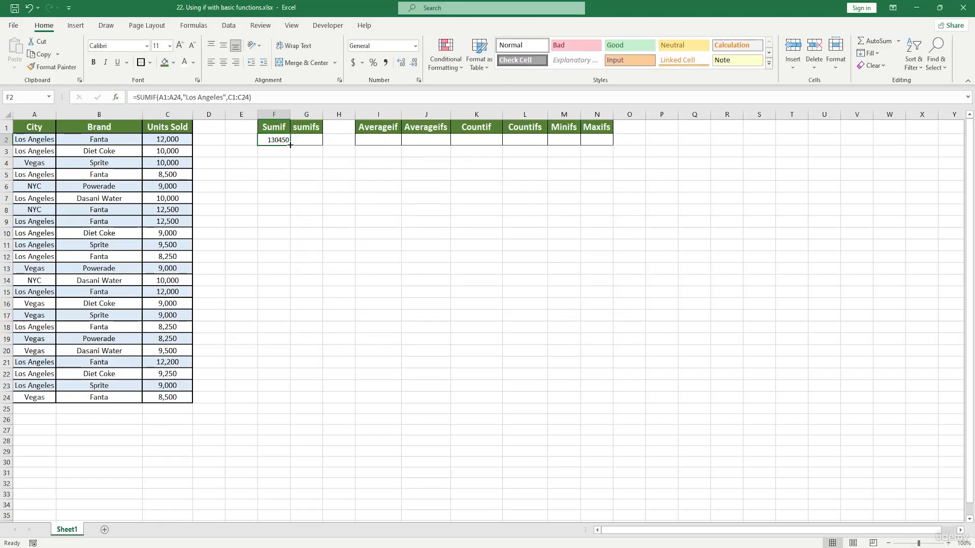
Step: Fill the SUMIF formula from F2 down to F5, then undo the fill
drag(290, 144, 291, 180)
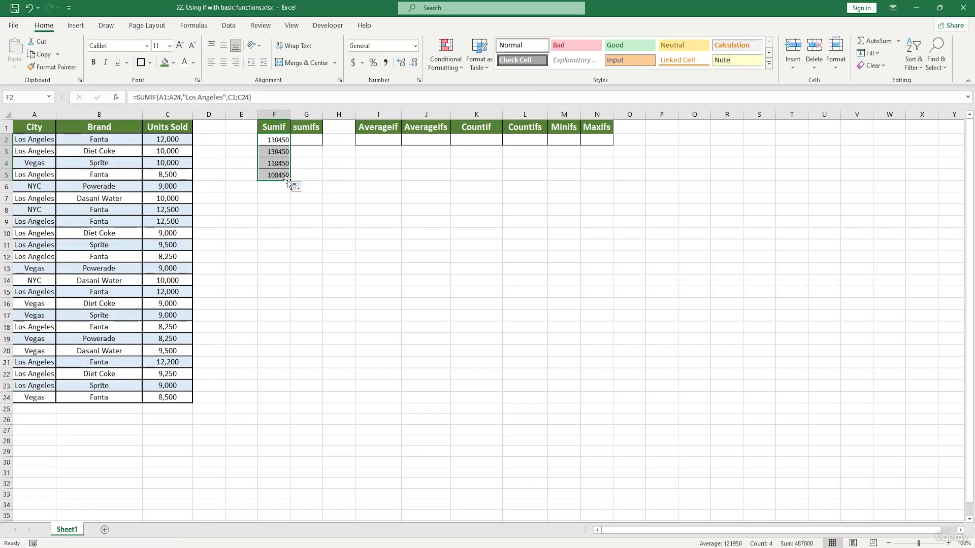
drag(37, 140, 39, 245)
click(39, 163)
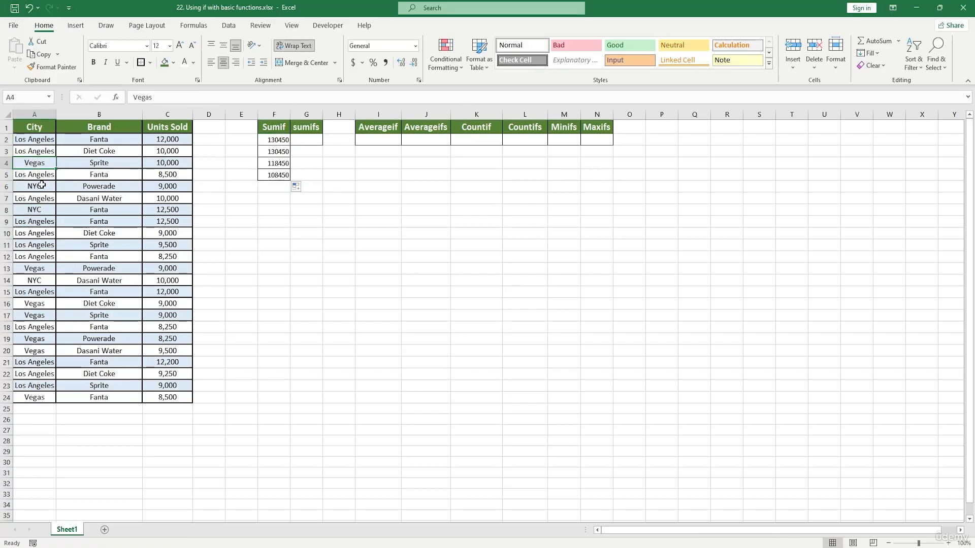
click(45, 185)
key(ctrl+z)
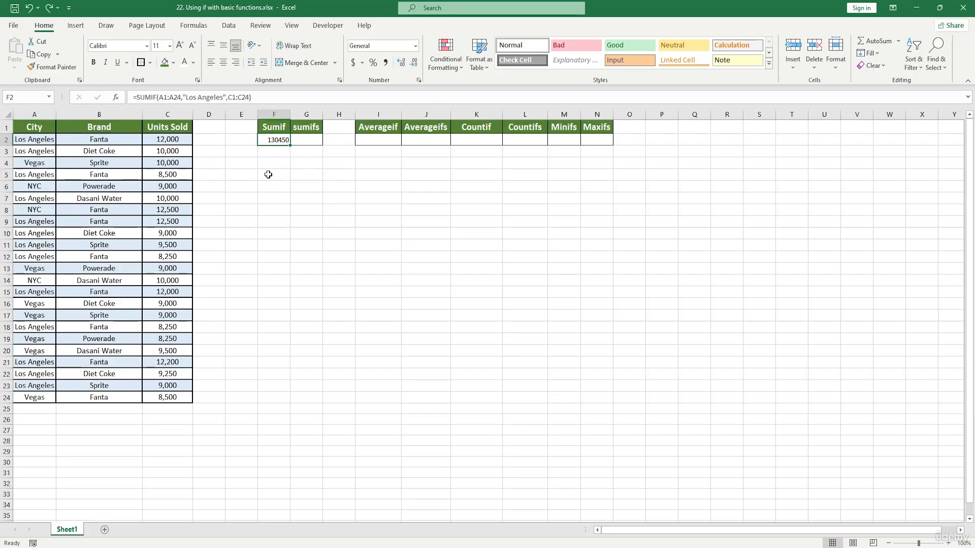
Step: Change the SUMIF criterion in F2 from the Los Angeles text to "NYC"
double_click(285, 141)
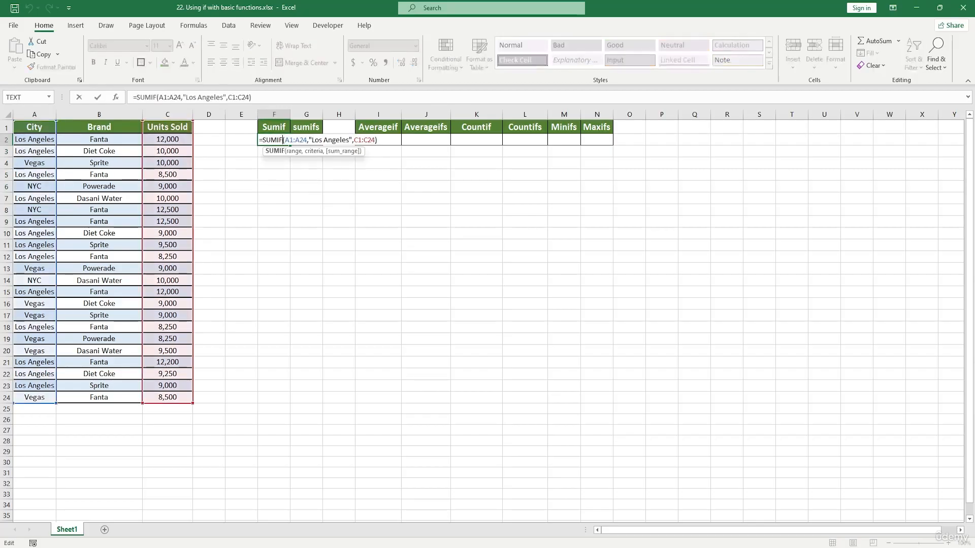
click(350, 141)
key(BackSpace)
key(BackSpace)
key(BackSpace)
key(BackSpace)
key(BackSpace)
key(BackSpace)
key(BackSpace)
key(BackSpace)
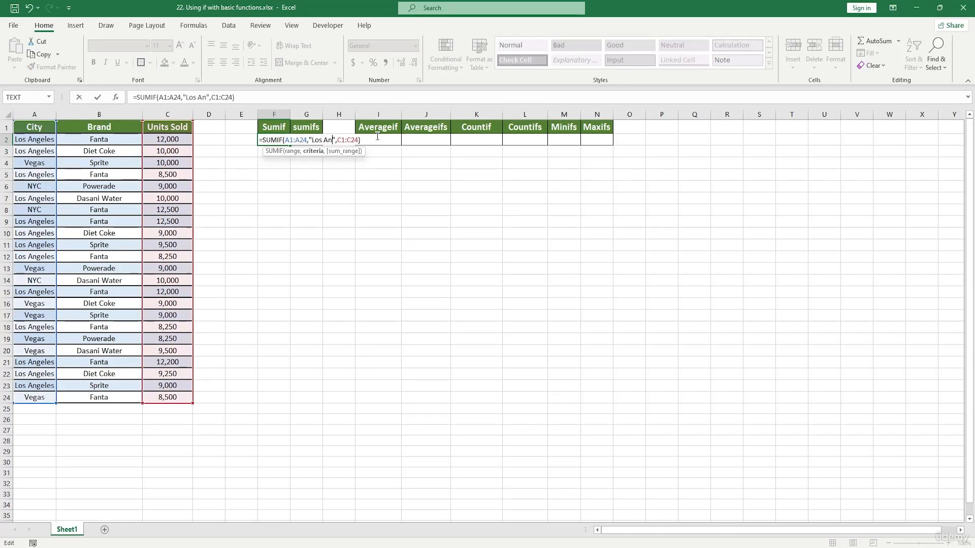
key(BackSpace)
key(BackSpace)
key(BackSpace)
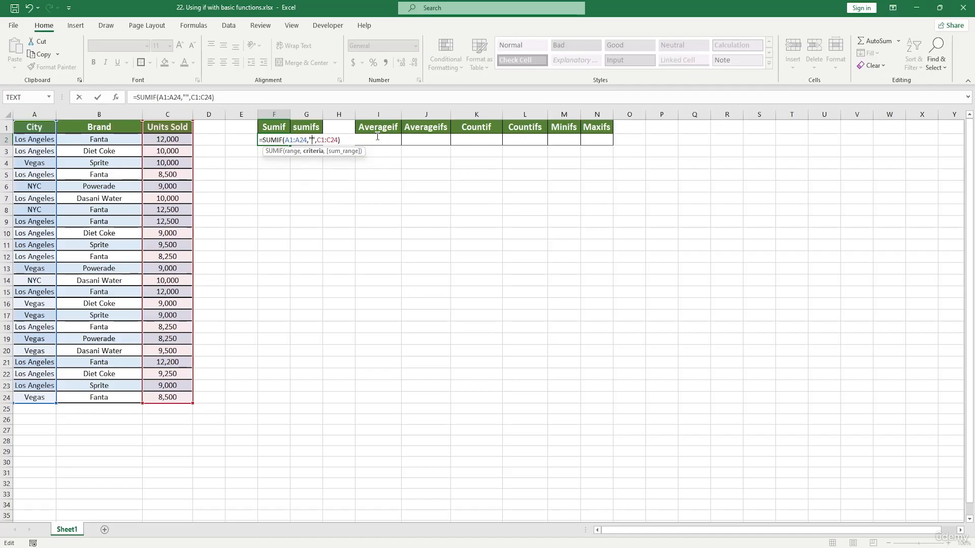
text(NYC)
key(Return)
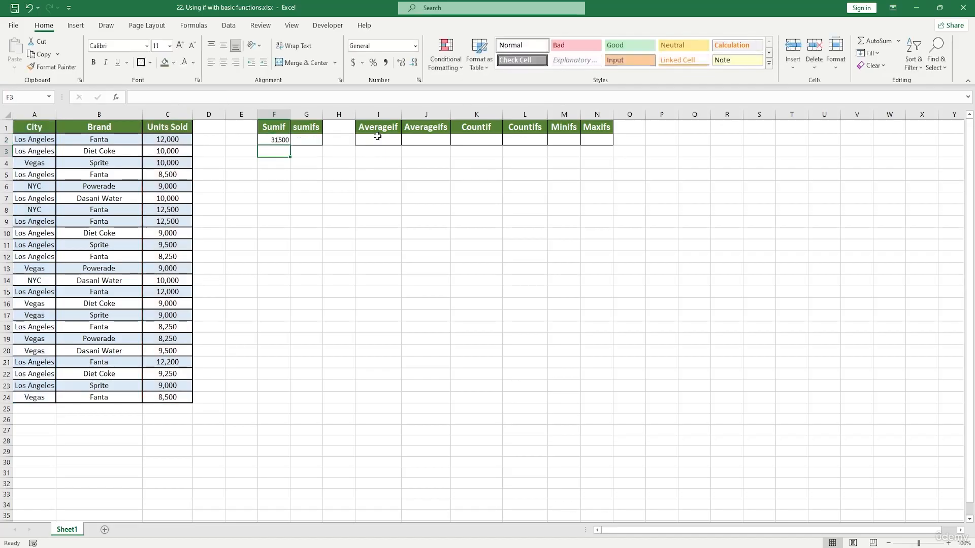
Step: Change the SUMIF criterion in F2 to "Vegas"
drag(274, 125, 277, 181)
double_click(283, 140)
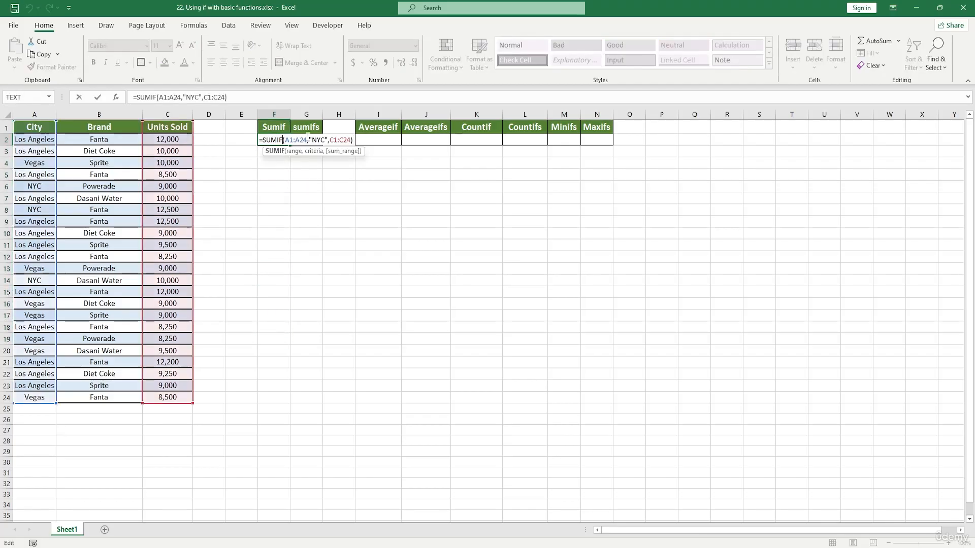
click(326, 138)
key(BackSpace)
key(BackSpace)
key(BackSpace)
key(BackSpace)
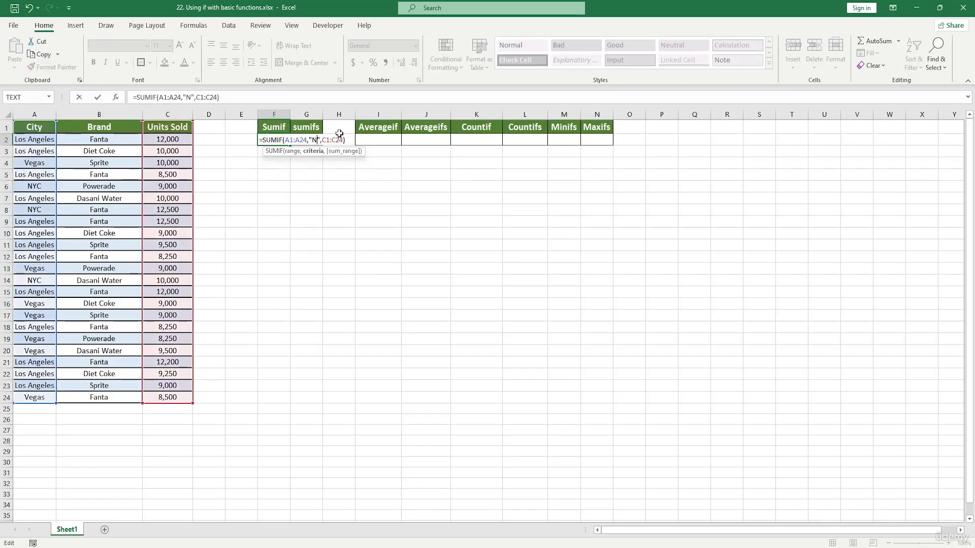
text("Vegas)
key(Return)
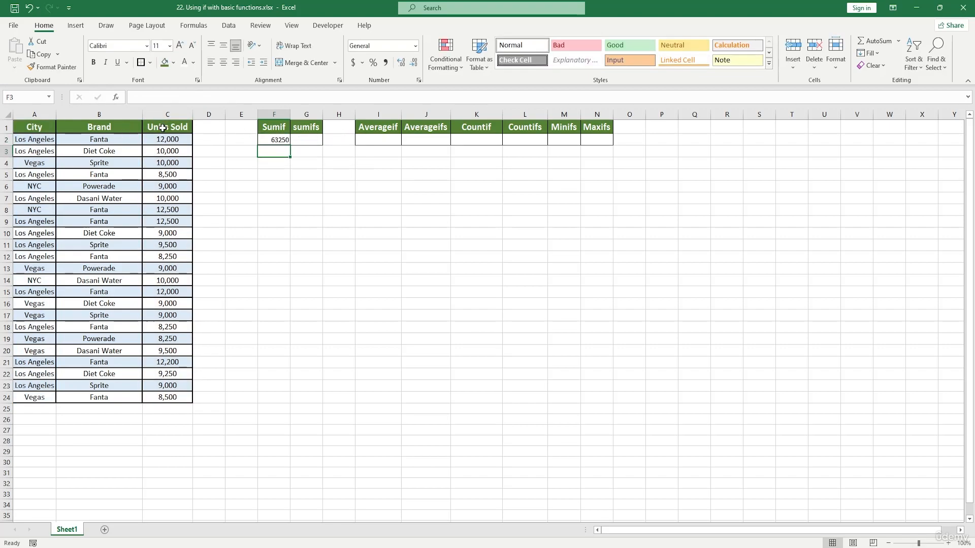
Step: Replace the SUMIF criterion in F2 with the "*" wildcard
drag(166, 130, 184, 401)
click(312, 301)
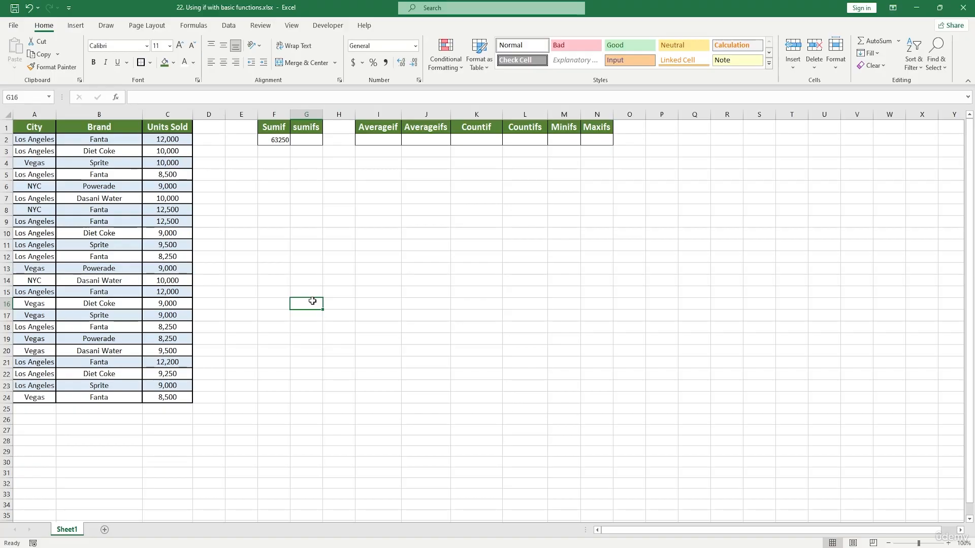
click(286, 140)
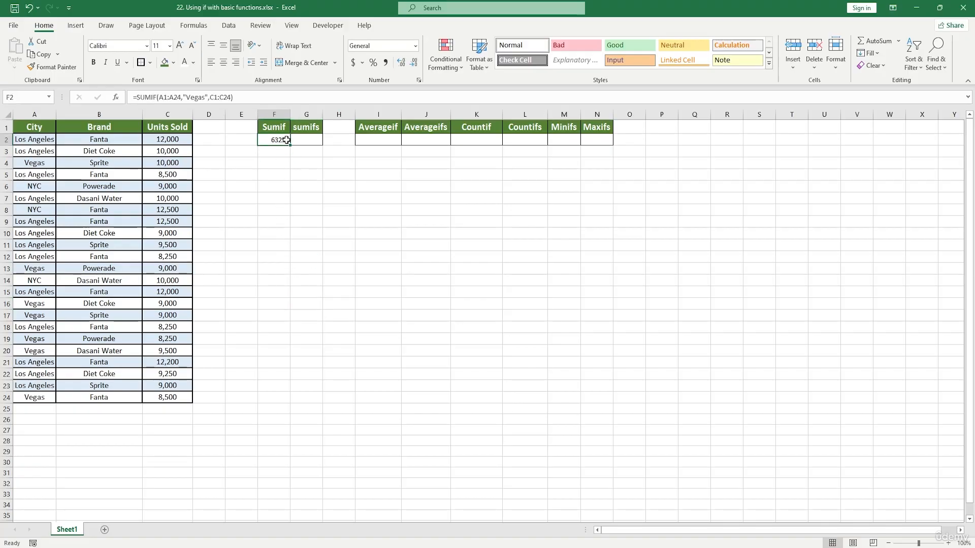
double_click(286, 140)
click(328, 140)
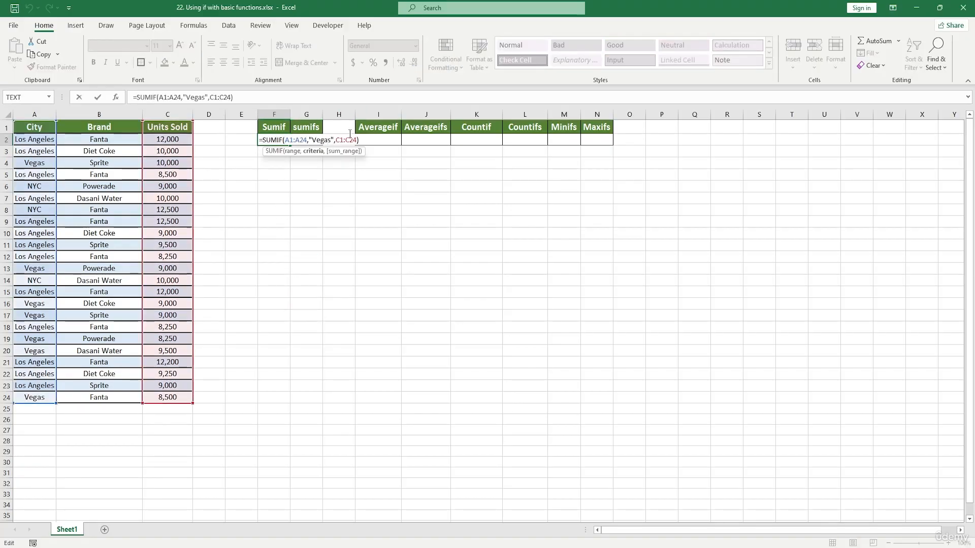
key(BackSpace)
key(BackSpace)
key(BackSpace)
key(BackSpace)
text(*)
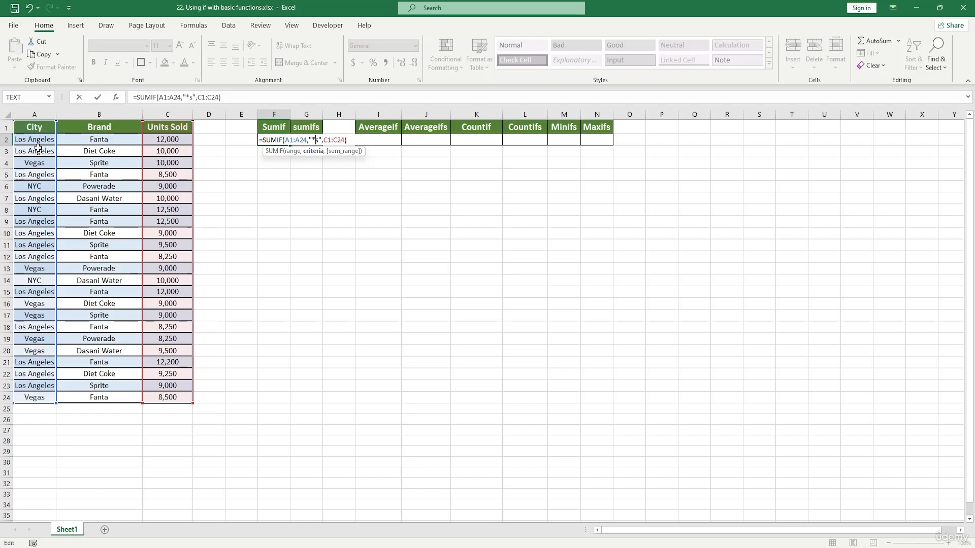
key(Return)
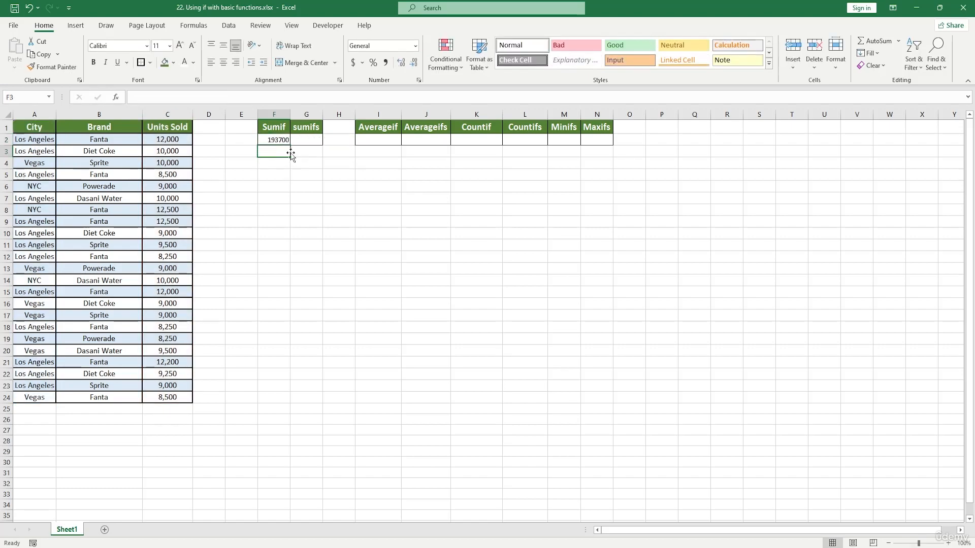
drag(276, 139, 209, 163)
click(31, 154)
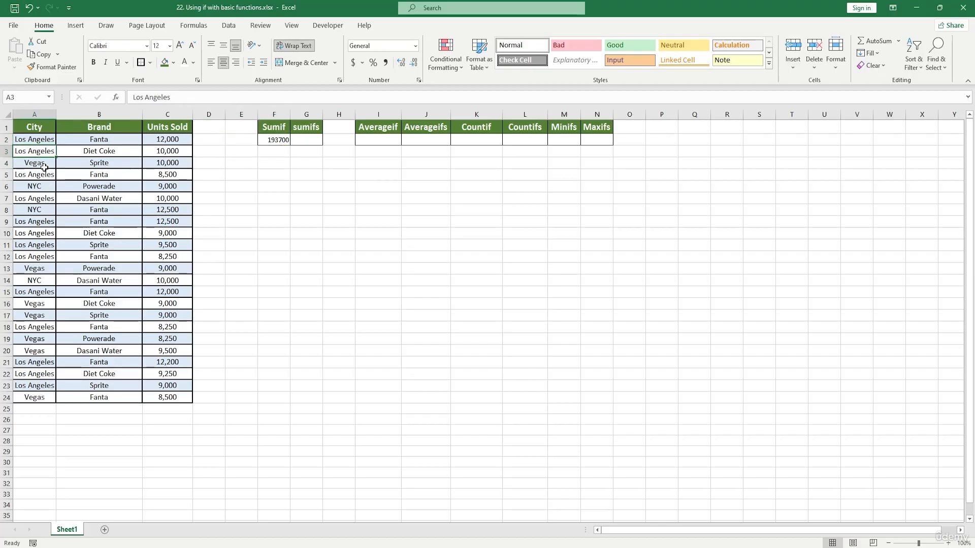
click(46, 164)
click(53, 152)
click(52, 162)
click(49, 152)
click(49, 163)
click(50, 152)
click(49, 162)
click(50, 152)
text(**)
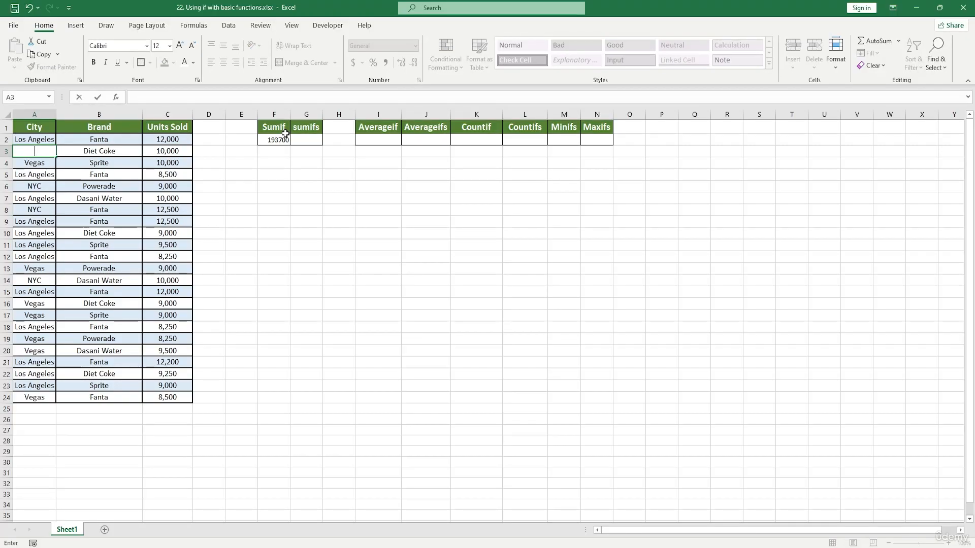
key(Escape)
click(340, 199)
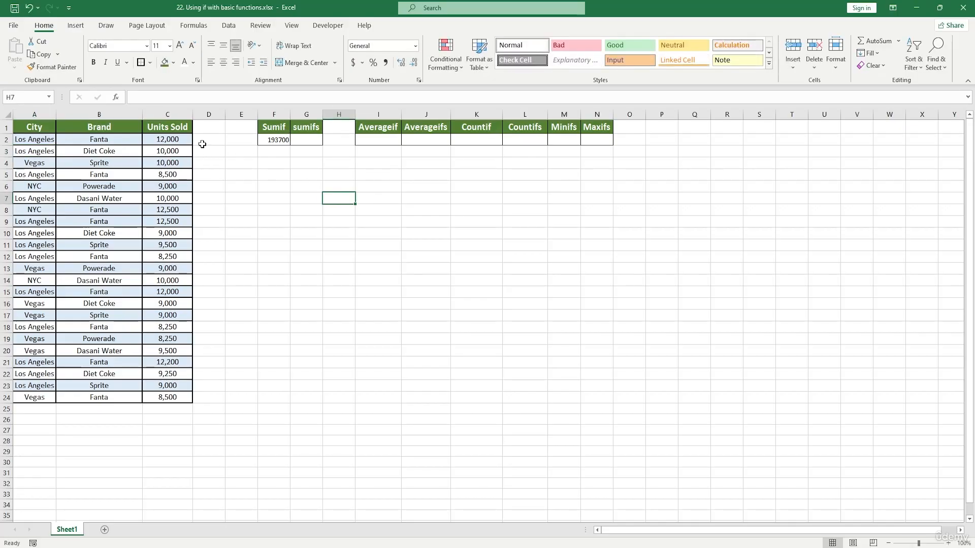
Step: Start a SUMIFS formula in G2 with sum range C1:C24
double_click(309, 138)
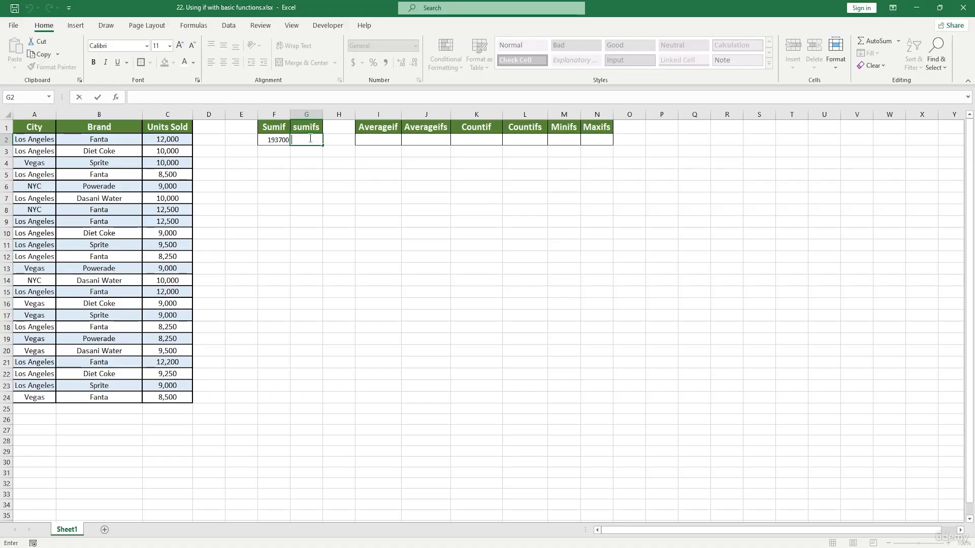
text(=sumi)
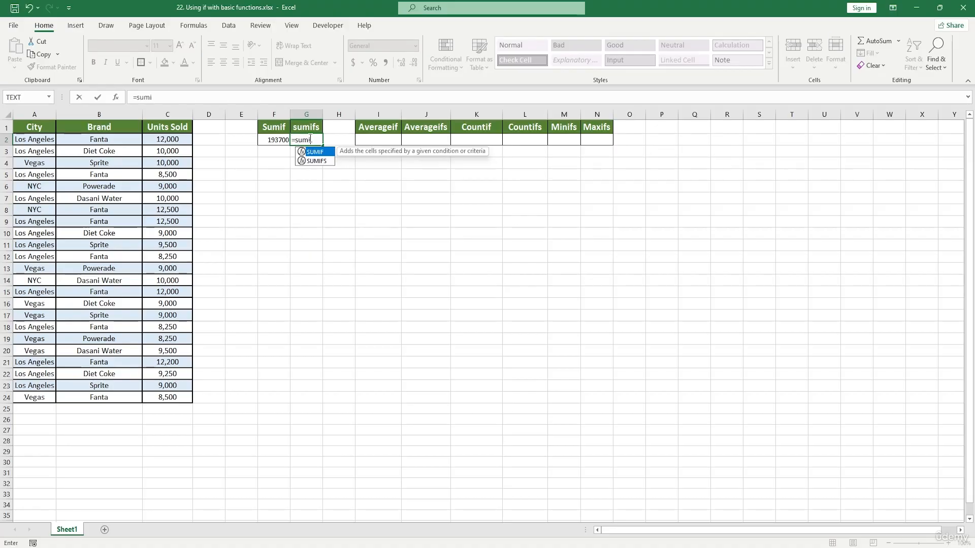
key(Down)
key(Tab)
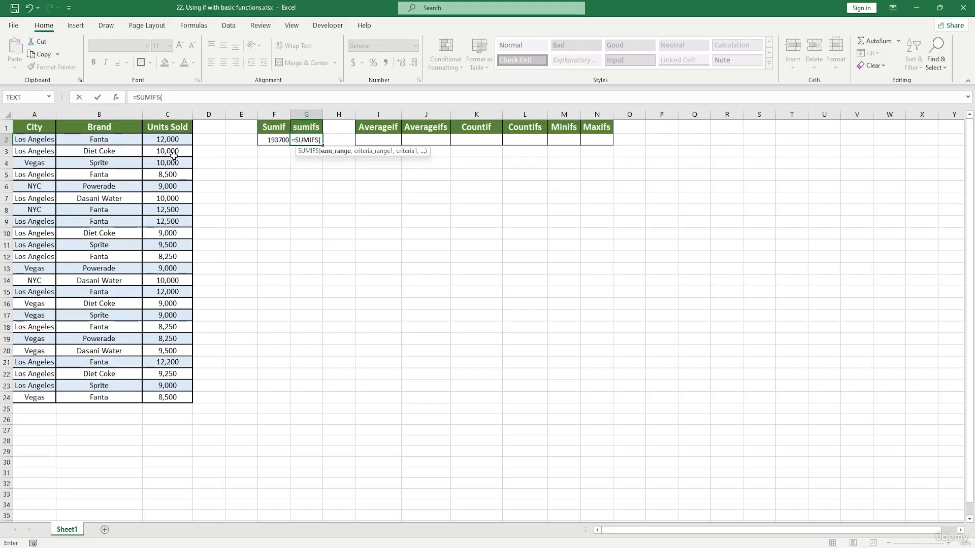
drag(175, 127, 169, 398)
text(,)
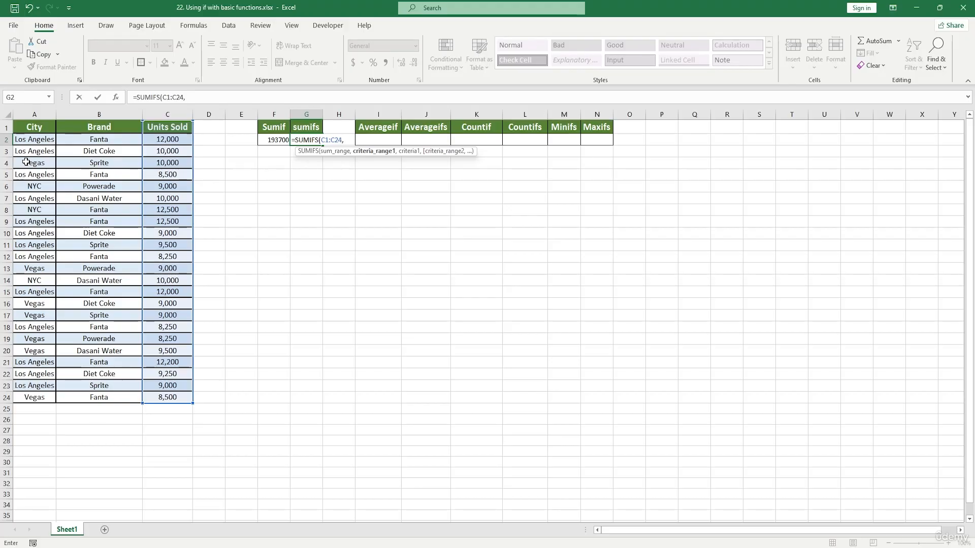
Step: Add criteria range A1:A24 and criterion A2 to the SUMIFS formula
drag(30, 128, 40, 390)
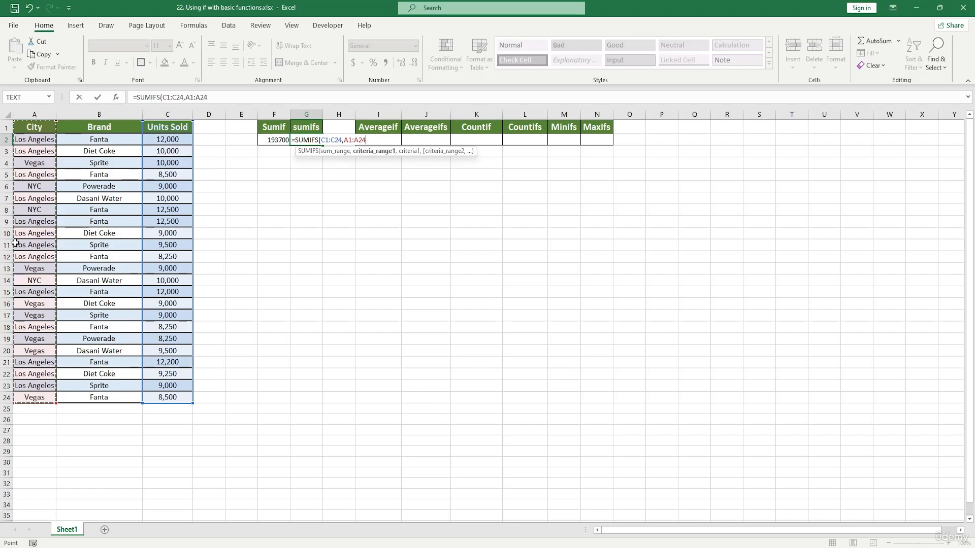
text(,)
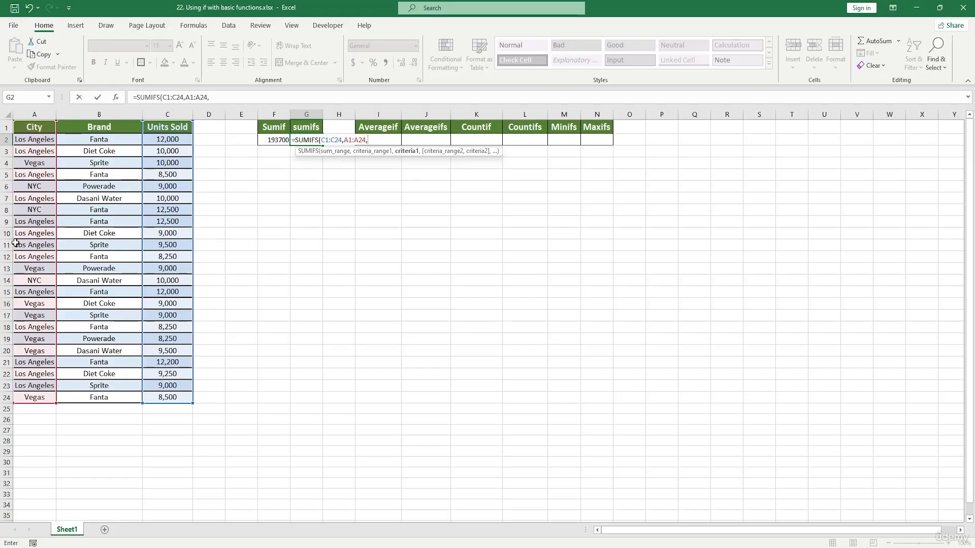
click(42, 137)
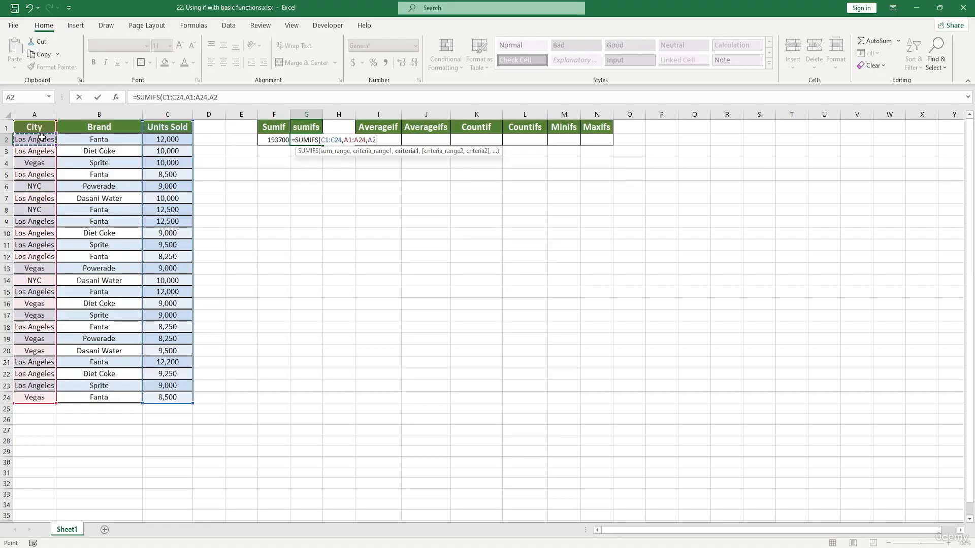
text(,)
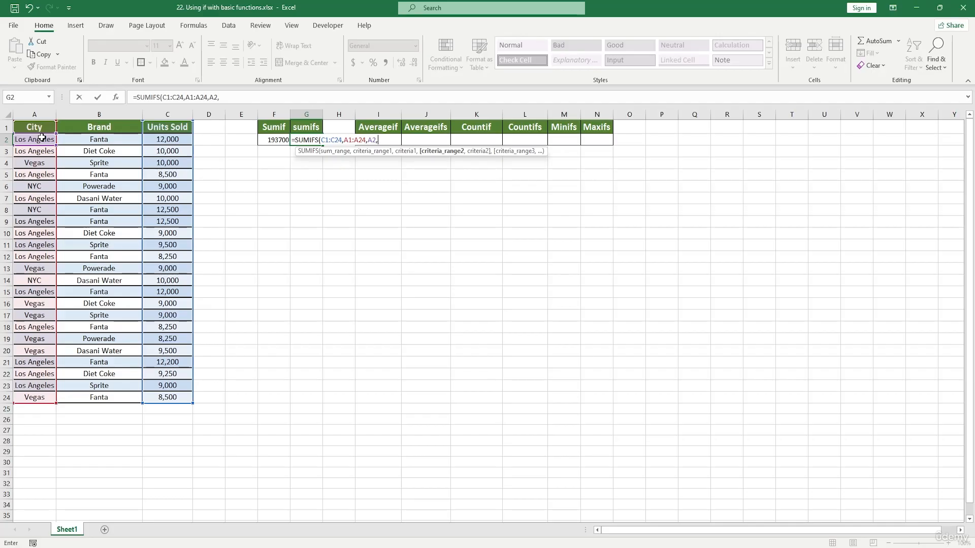
Step: Try to enter the SUMIFS formula with B2 as the next argument, and dismiss the error
click(121, 139)
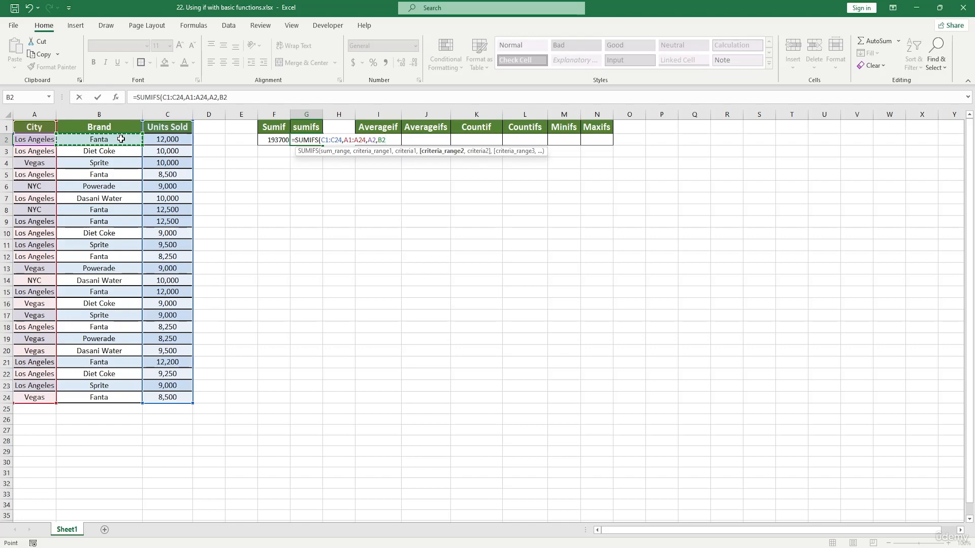
text(,*)
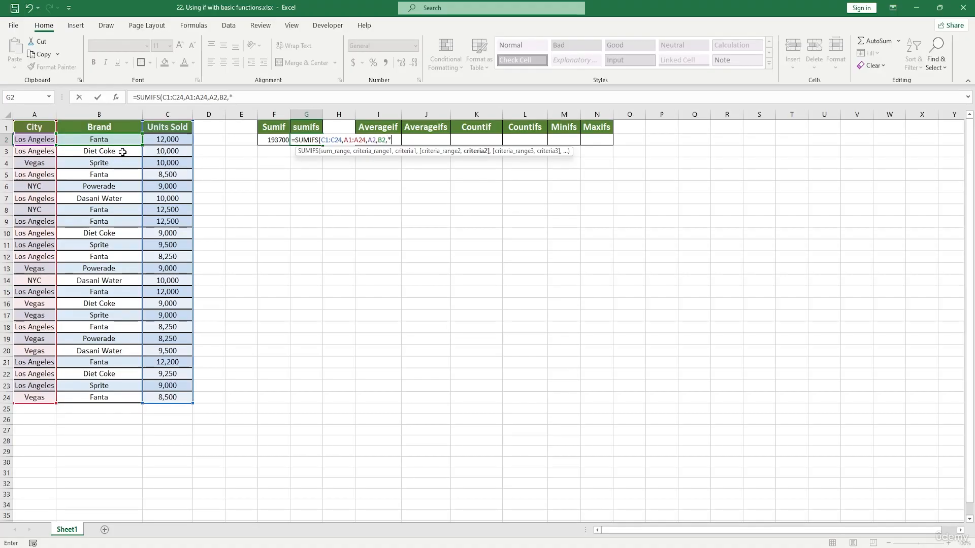
key(BackSpace)
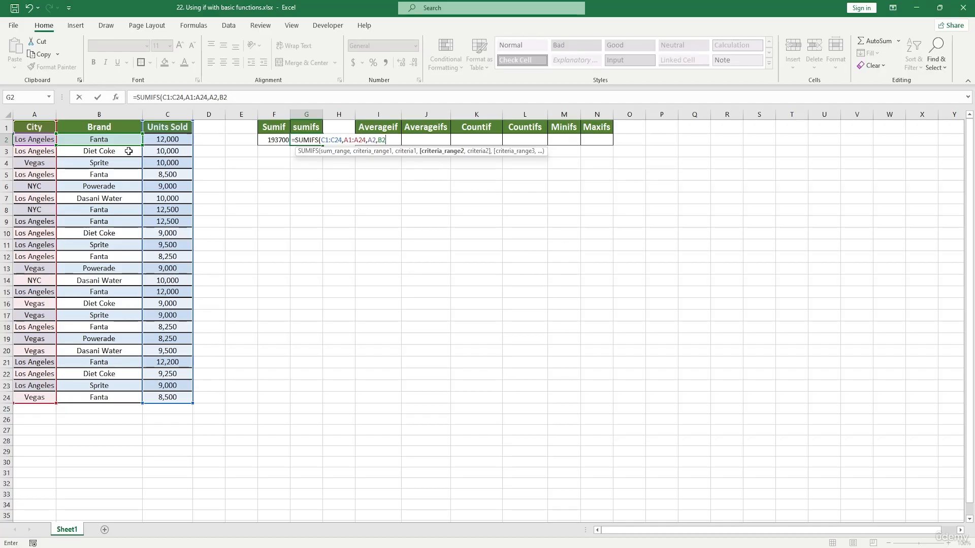
key(Return)
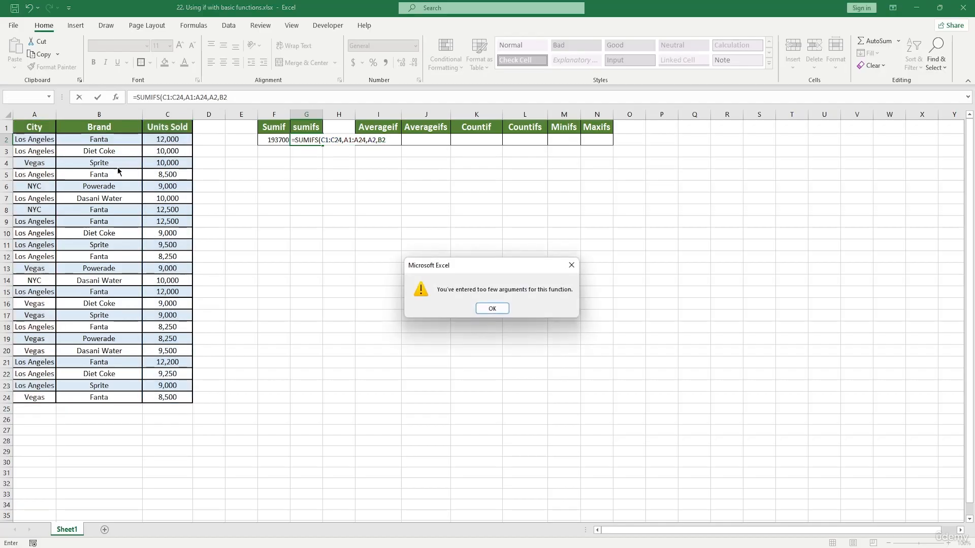
click(491, 308)
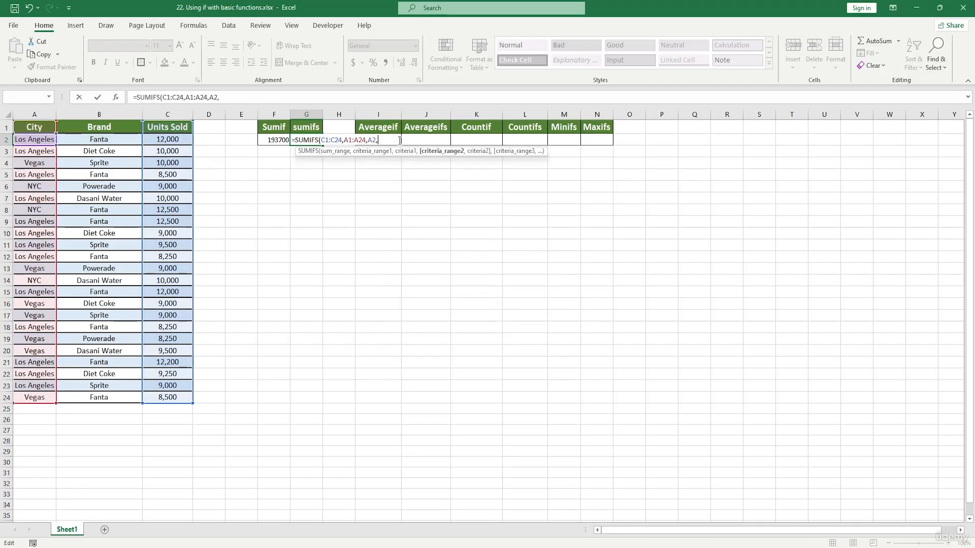
Step: Add criteria range B1:B24 and criterion B2, close the parenthesis and enter the SUMIFS formula
drag(107, 128, 123, 400)
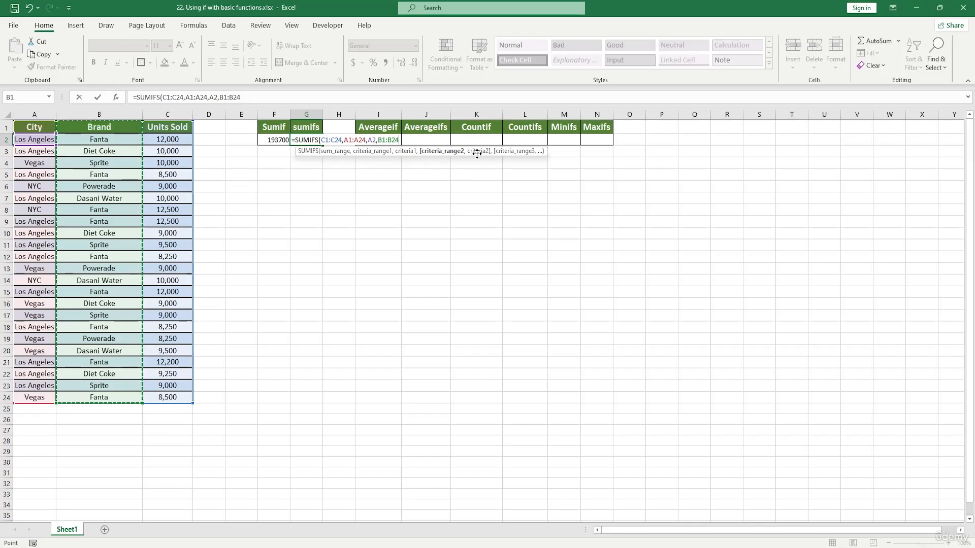
text(,)
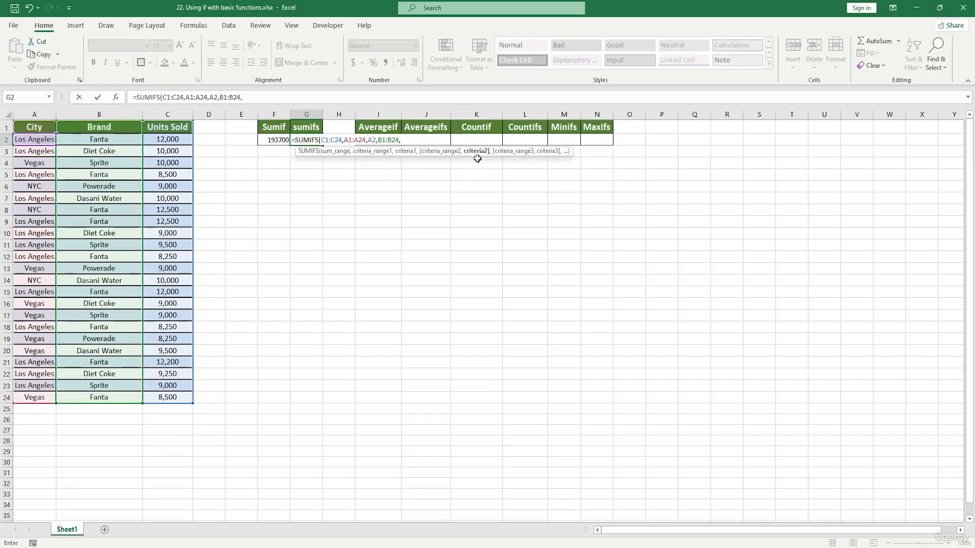
click(134, 138)
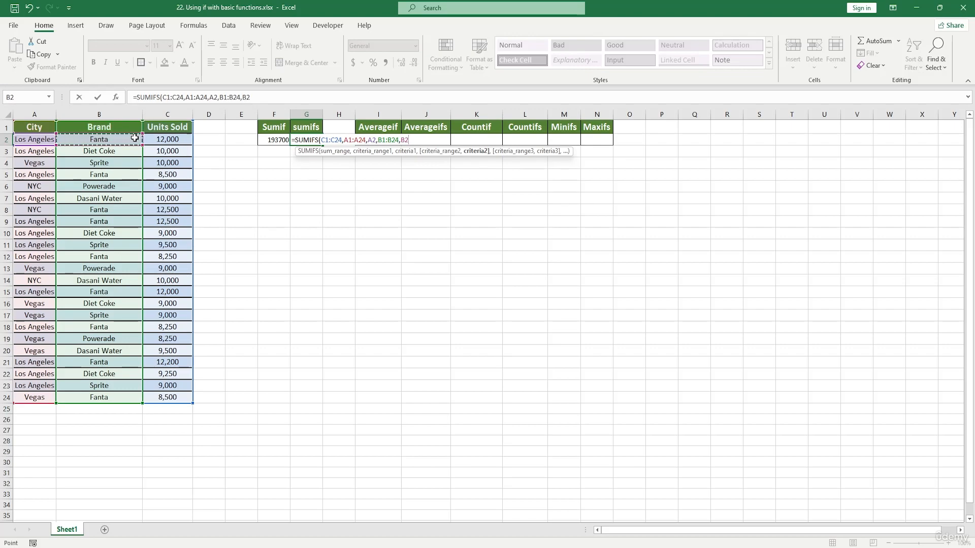
text())
key(Return)
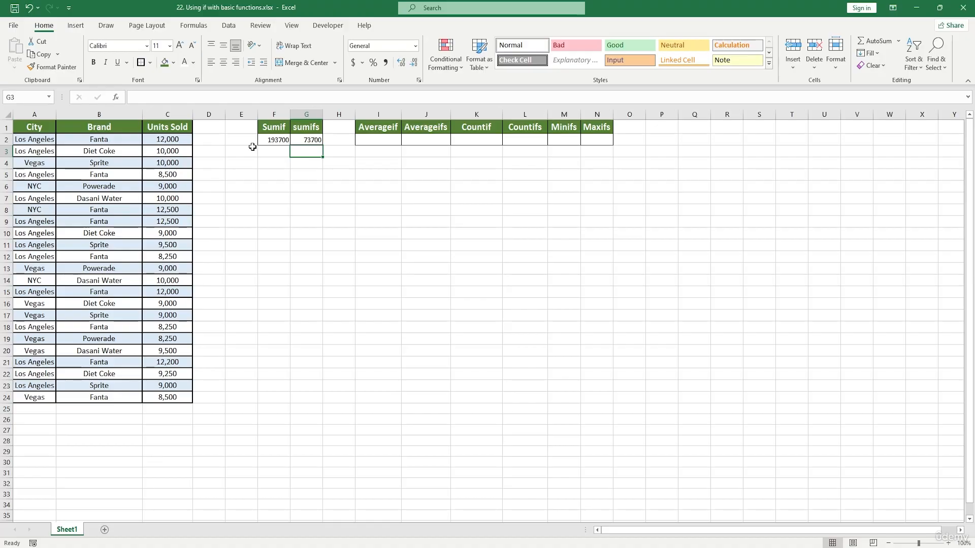
Step: Open the SUMIFS function arguments for G2 and clear Sum_range, both criteria ranges and both criteria
double_click(315, 139)
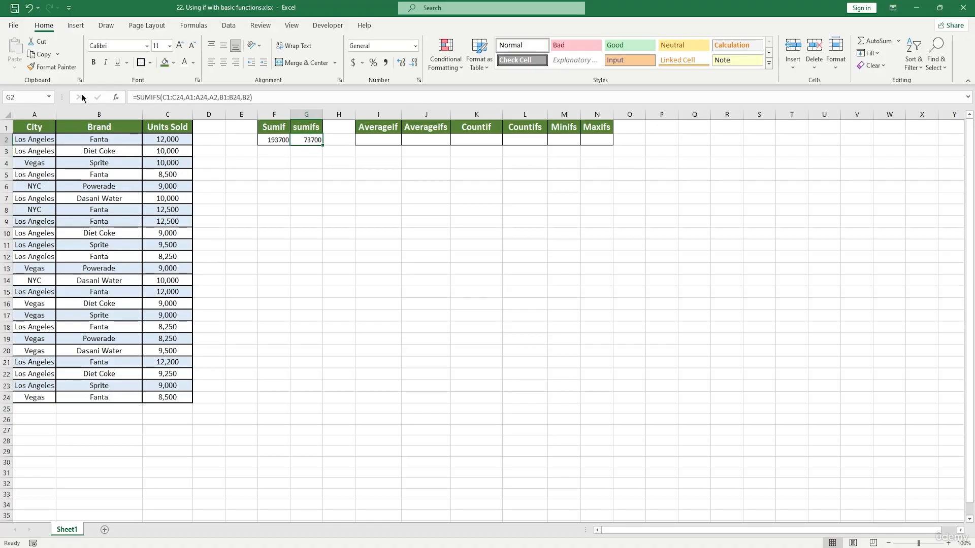
click(116, 98)
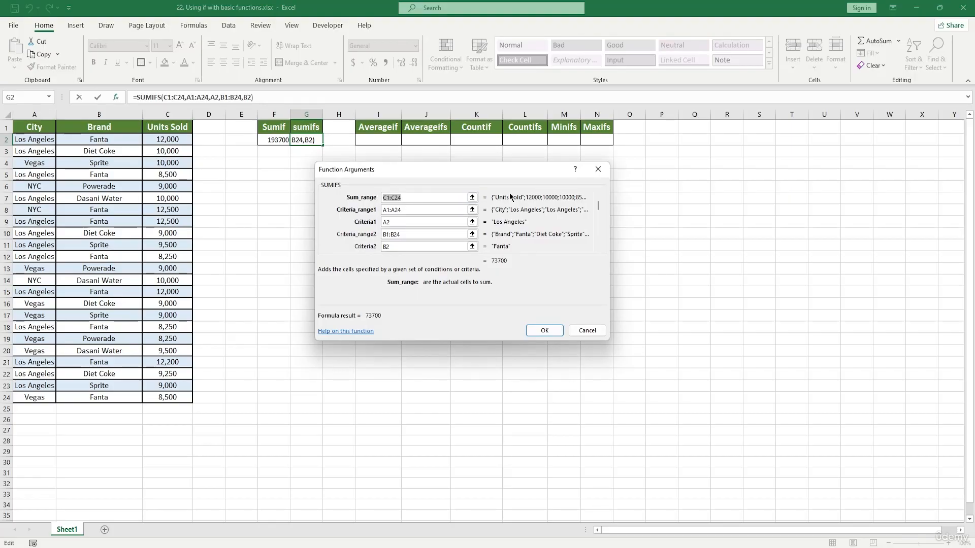
drag(510, 197, 512, 210)
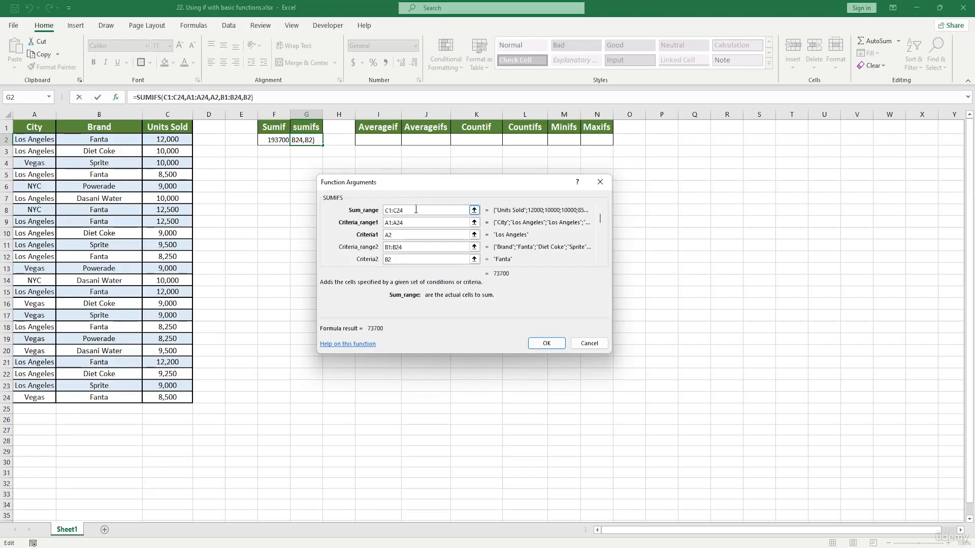
key(BackSpace)
drag(406, 222, 341, 226)
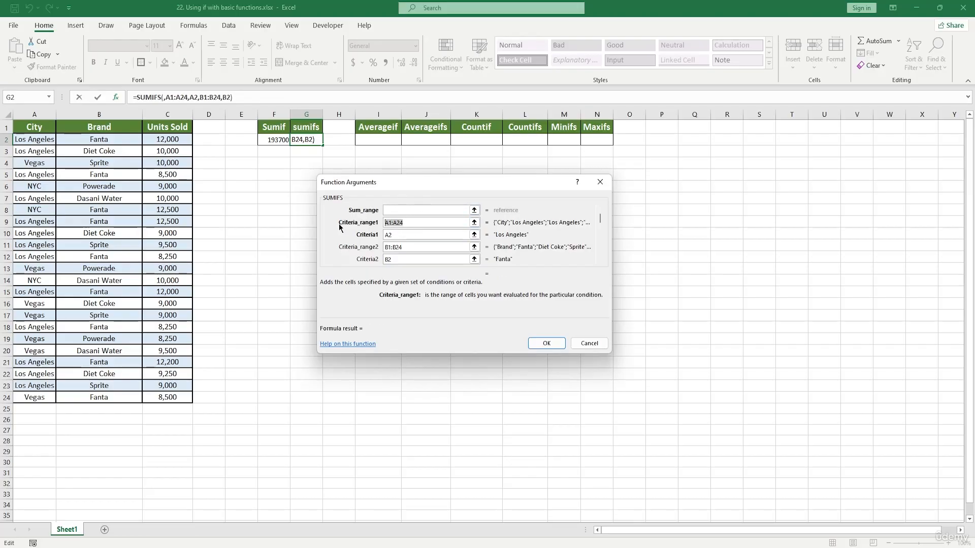
key(BackSpace)
click(405, 235)
key(BackSpace)
key(BackSpace)
click(411, 246)
key(BackSpace)
key(BackSpace)
key(BackSpace)
key(BackSpace)
key(BackSpace)
key(BackSpace)
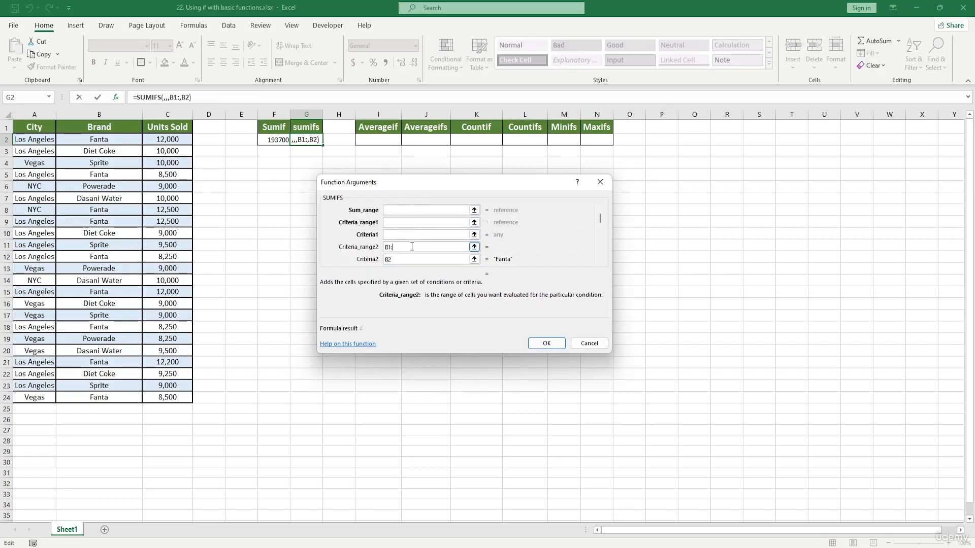
click(404, 258)
key(BackSpace)
key(BackSpace)
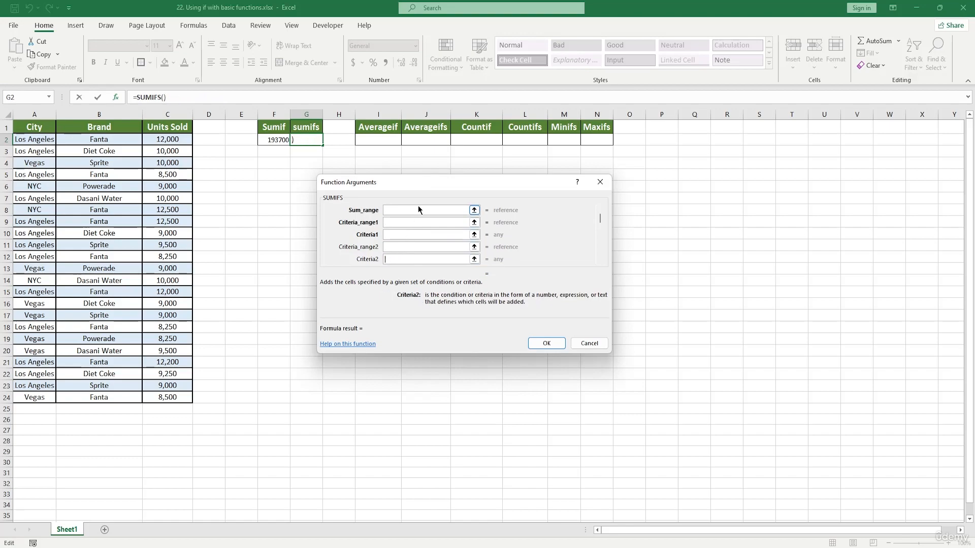
click(409, 209)
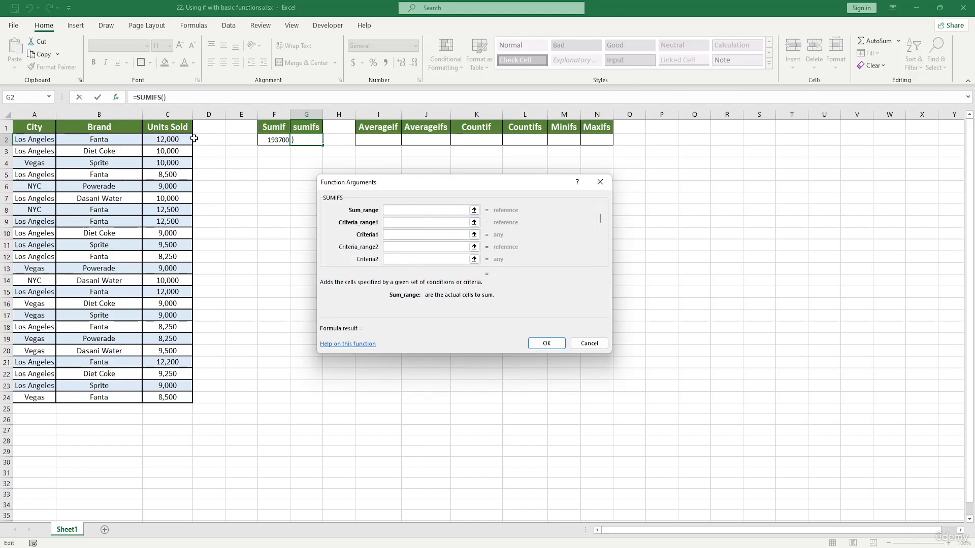
Step: Set the SUMIFS sum range to C1:C24, the first criteria range to A1:A24 and the first criterion to A4
drag(170, 127, 170, 399)
click(401, 224)
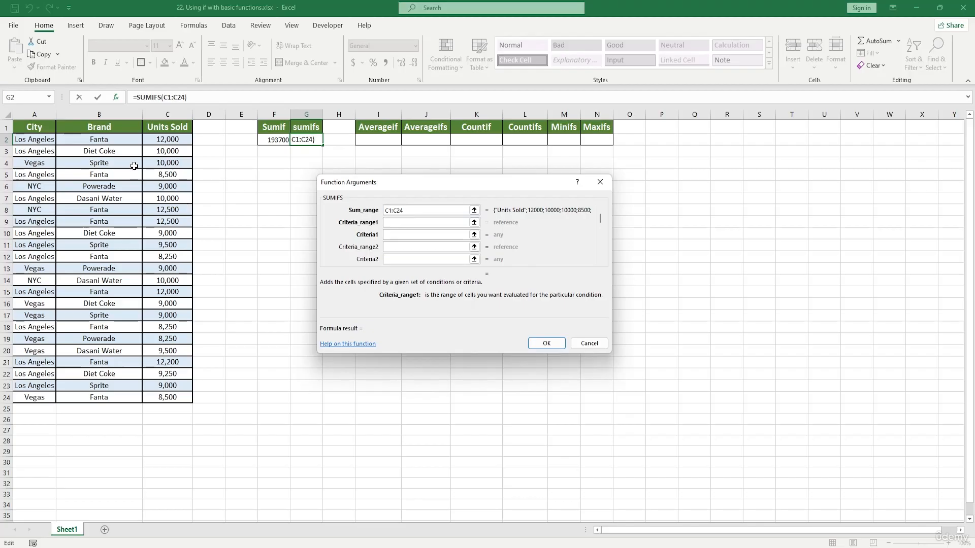
drag(33, 132, 30, 398)
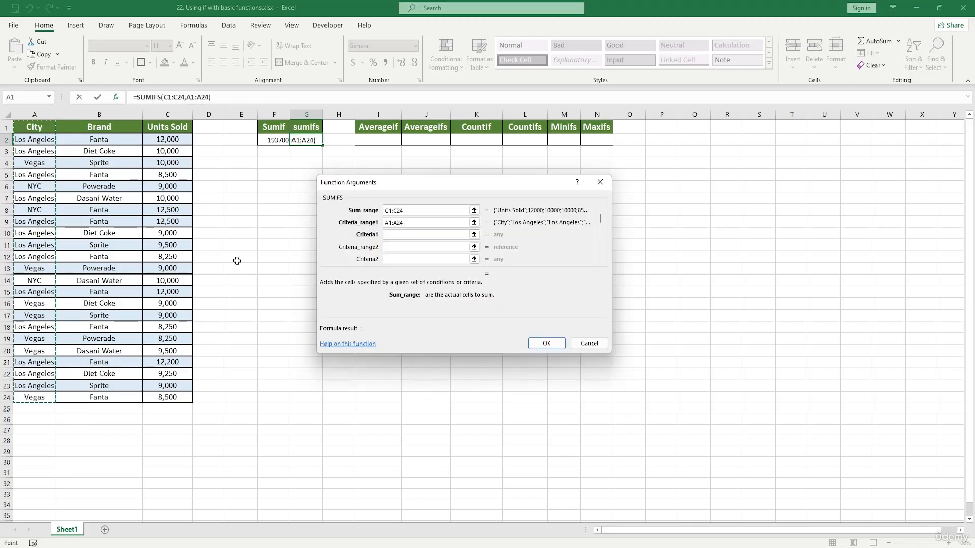
click(393, 237)
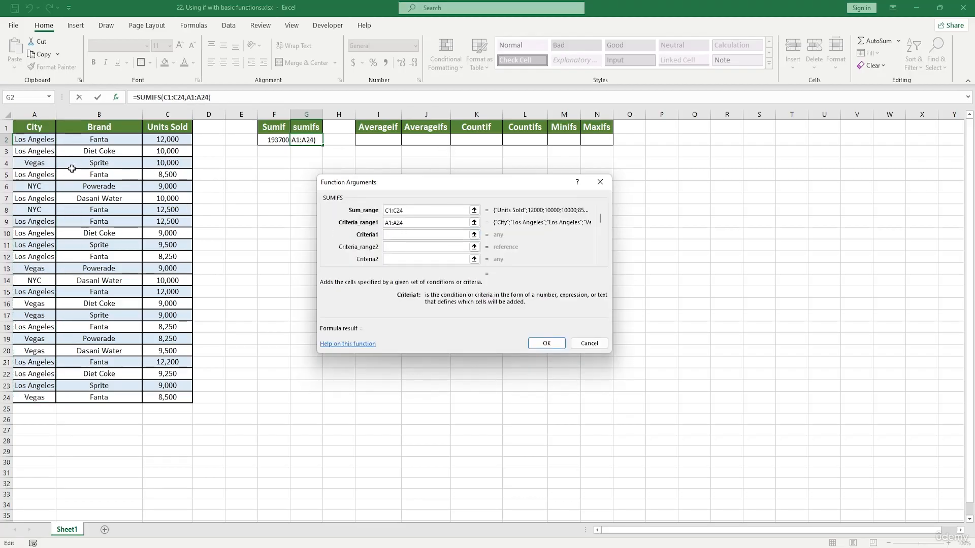
click(40, 166)
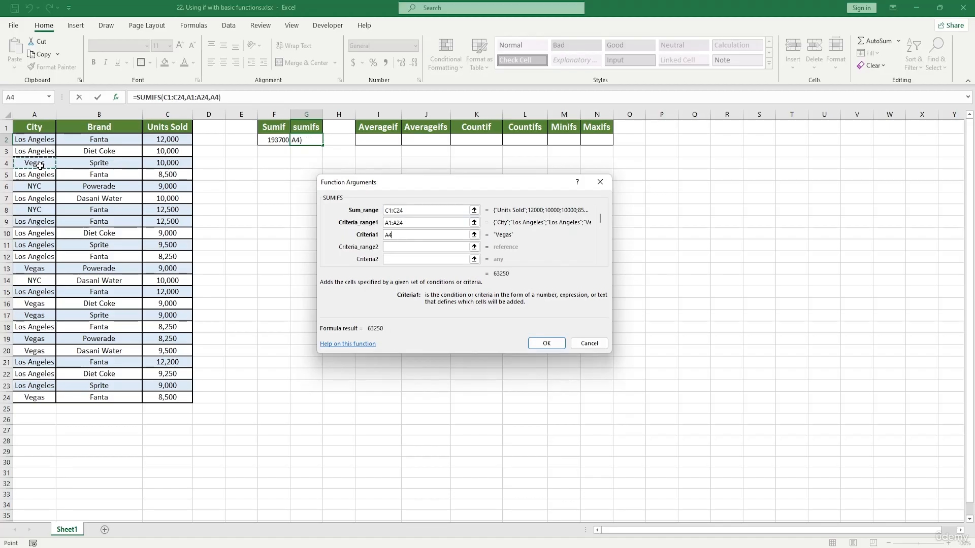
Step: Set the second criteria range to B1:B24 and the second criterion to B4, and confirm the SUMIFS arguments
click(397, 246)
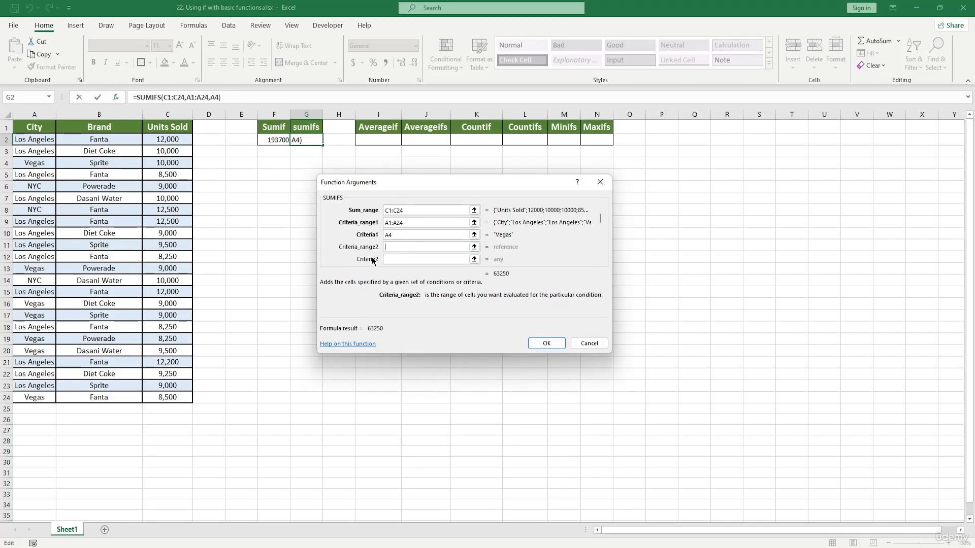
drag(102, 131, 113, 399)
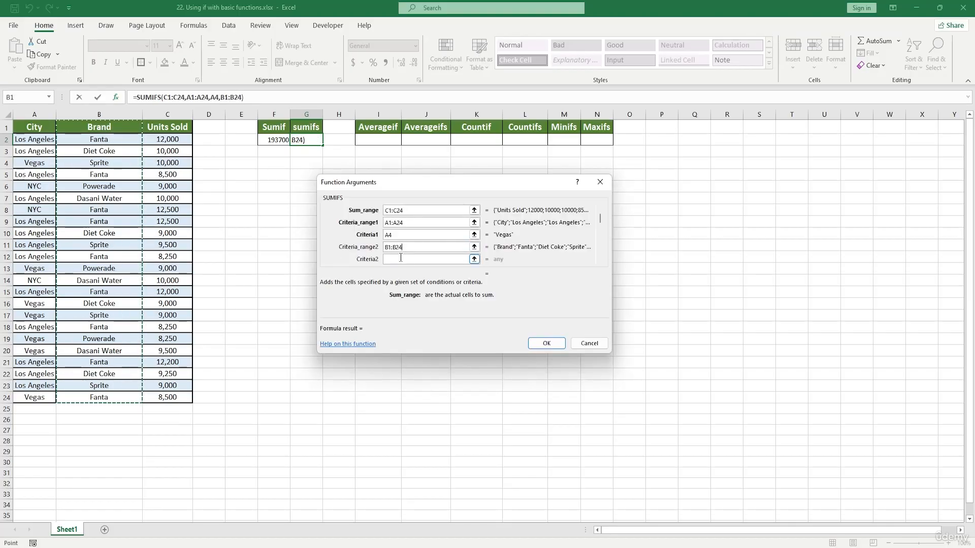
click(401, 258)
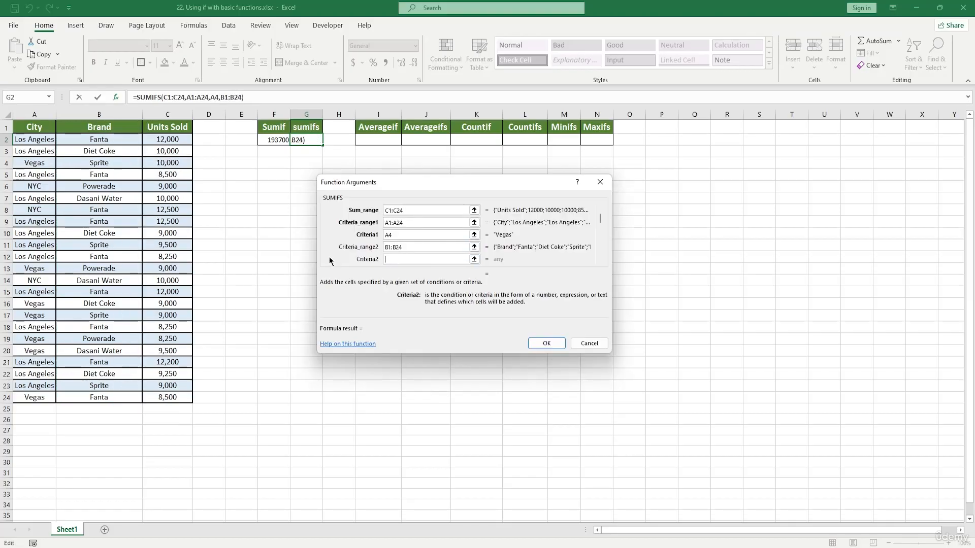
click(120, 164)
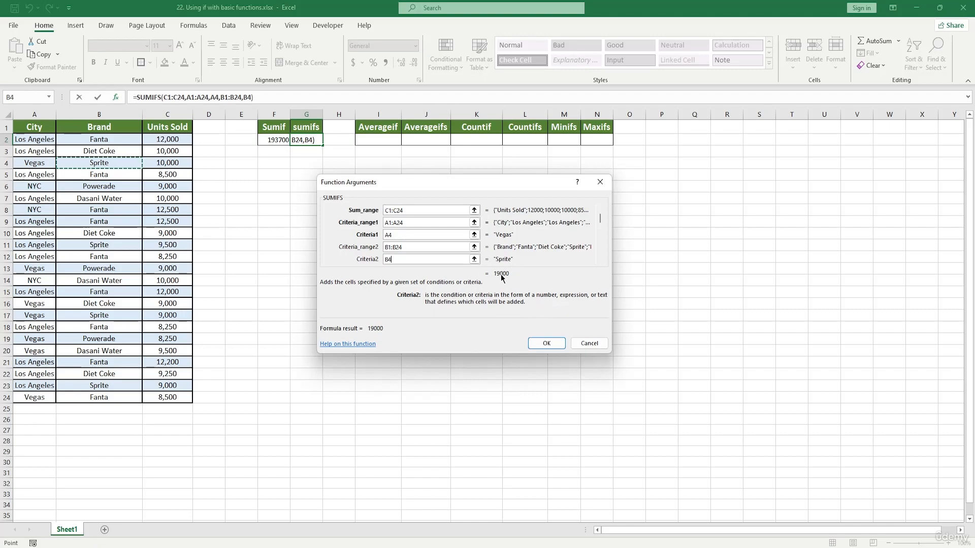
click(546, 343)
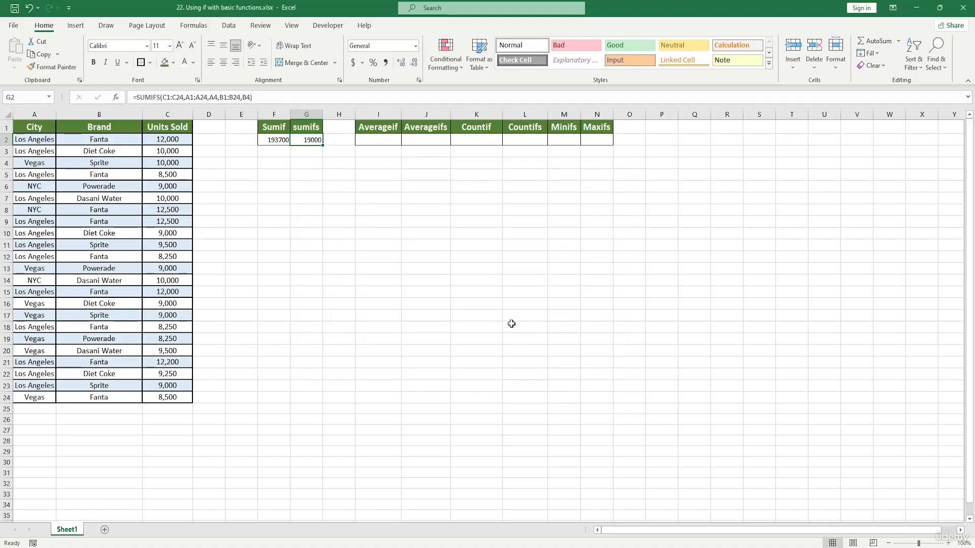
Step: Edit the SUMIFS formula in G2 so its second criterion becomes B3, and enter it
double_click(310, 140)
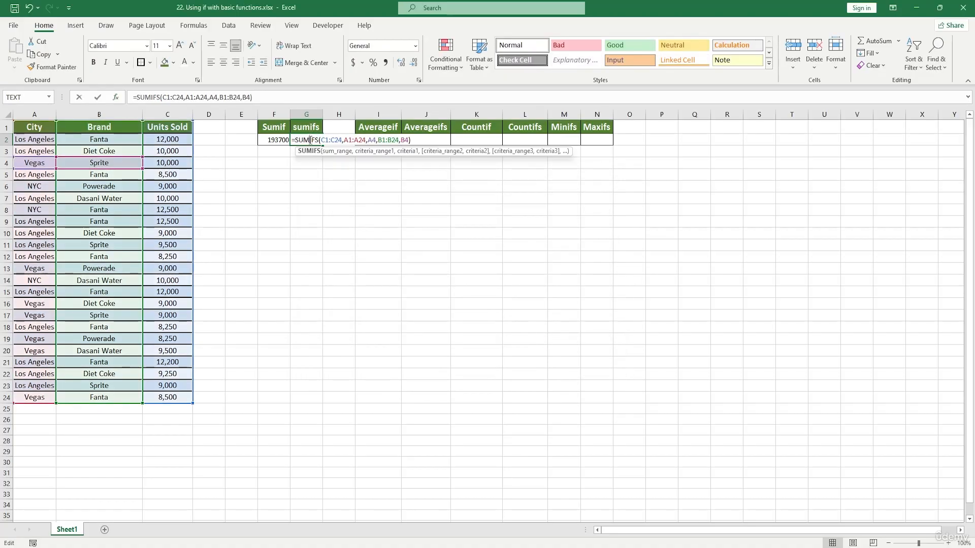
click(404, 141)
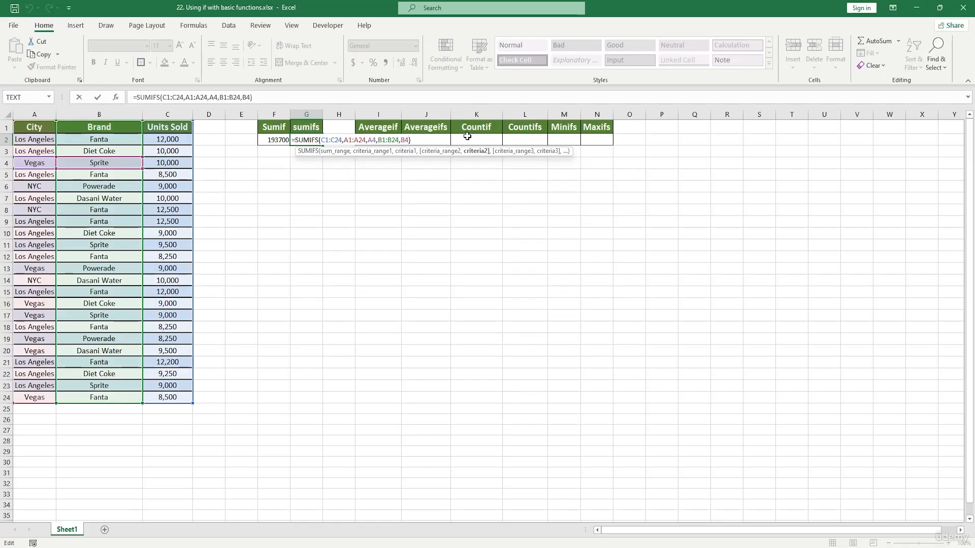
click(118, 149)
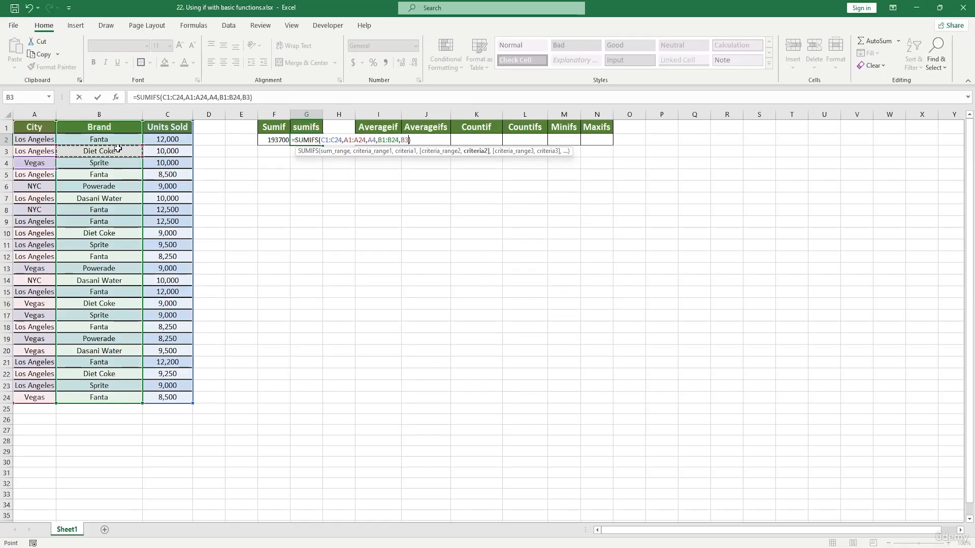
key(Return)
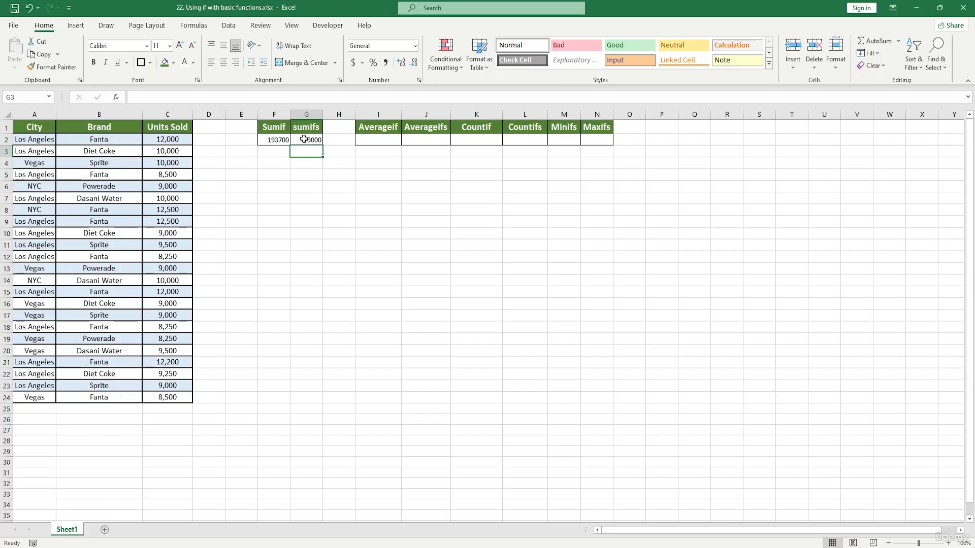
Step: Change the second criterion of the SUMIFS formula in G2 to the range B3:B4 and enter it
text(**)
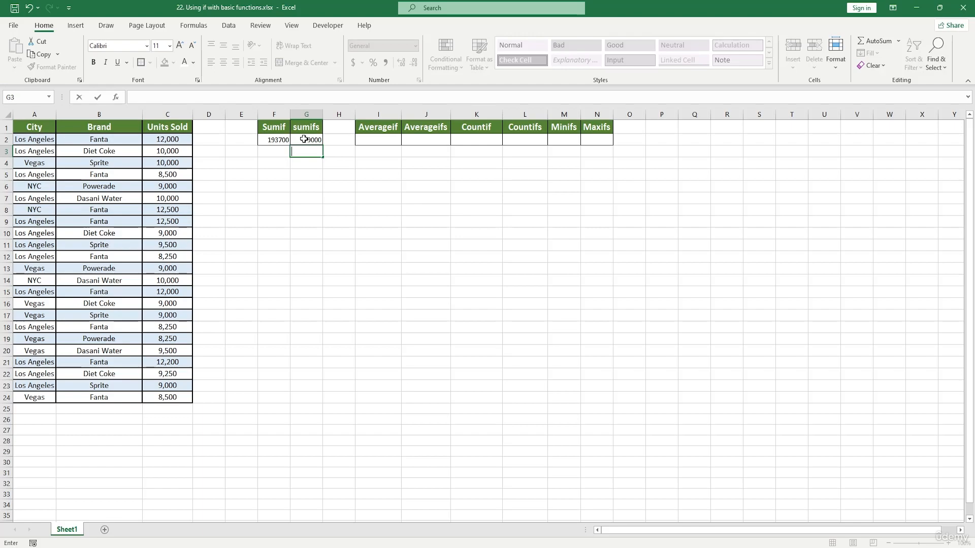
double_click(303, 139)
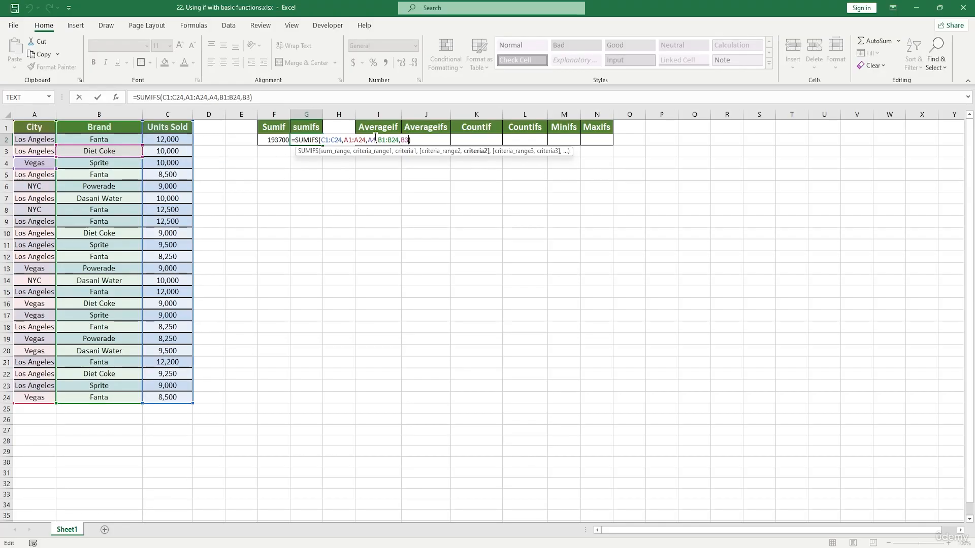
text(:B4)
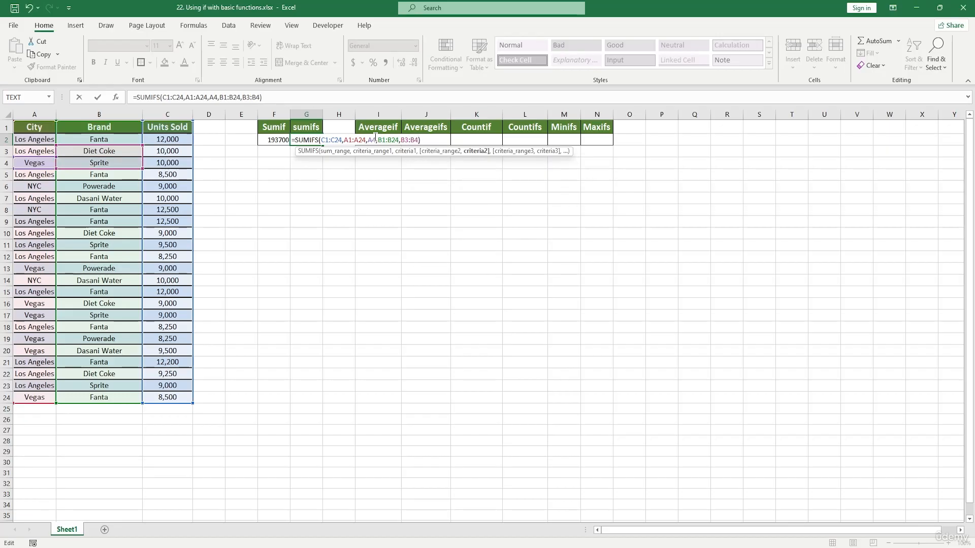
key(Return)
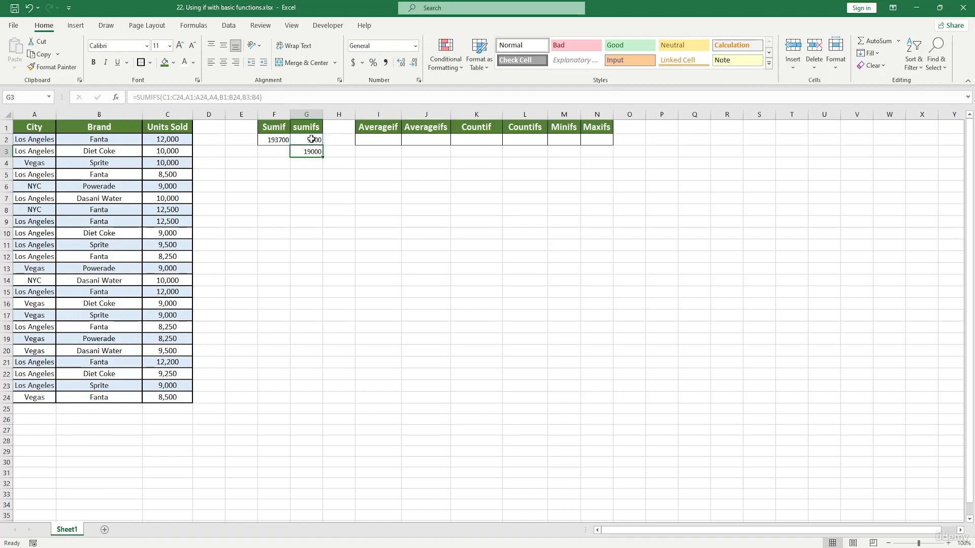
Step: Wrap the SUMIFS formula in G2 inside a SUM function and enter it
text(**)
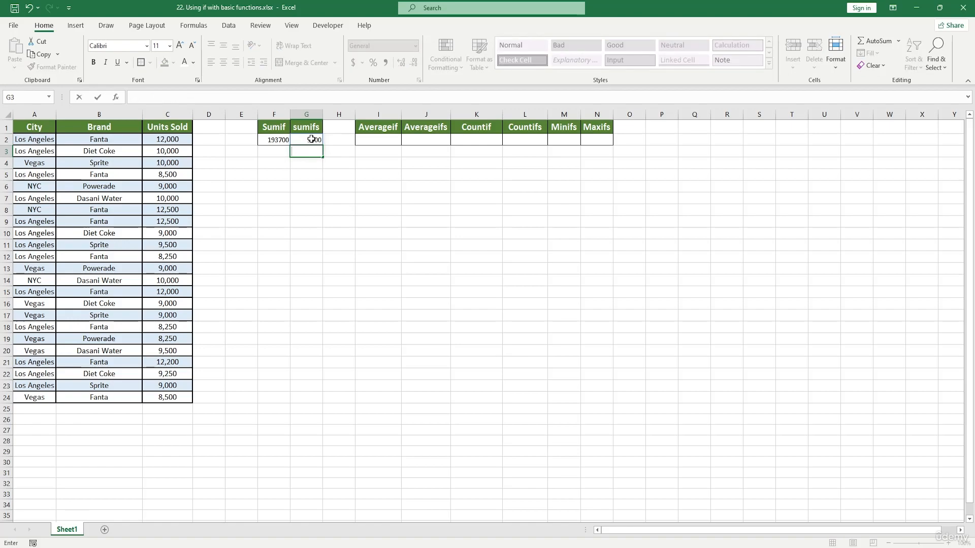
click(311, 179)
double_click(301, 141)
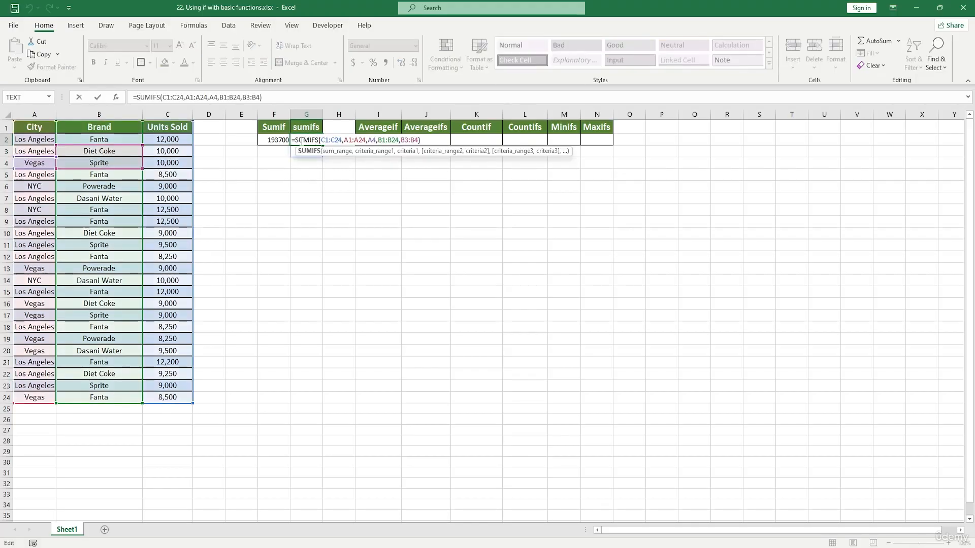
click(138, 97)
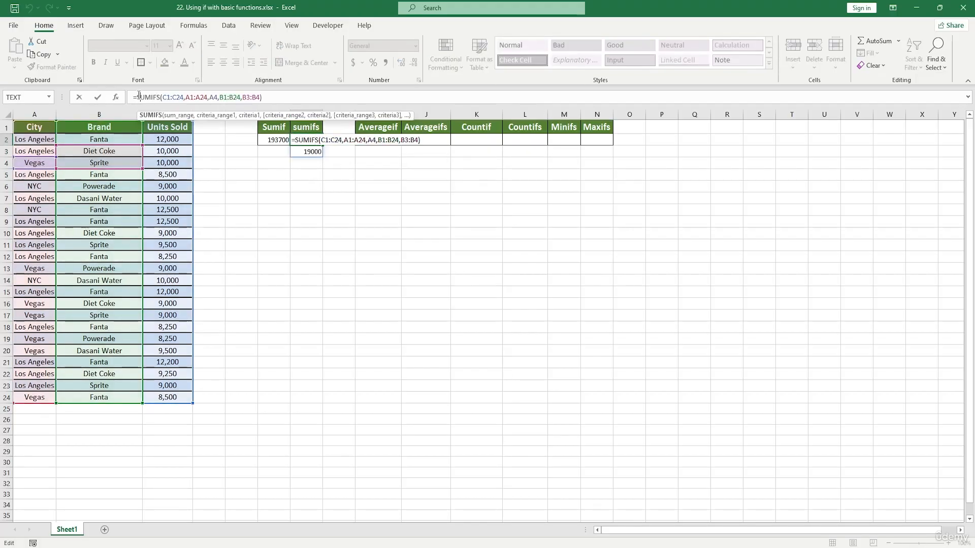
click(137, 96)
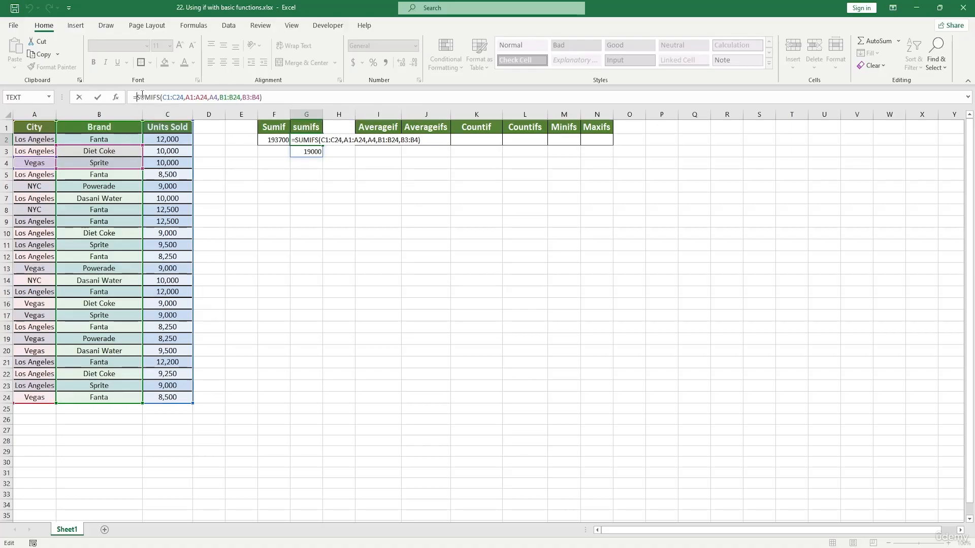
text(SUM()
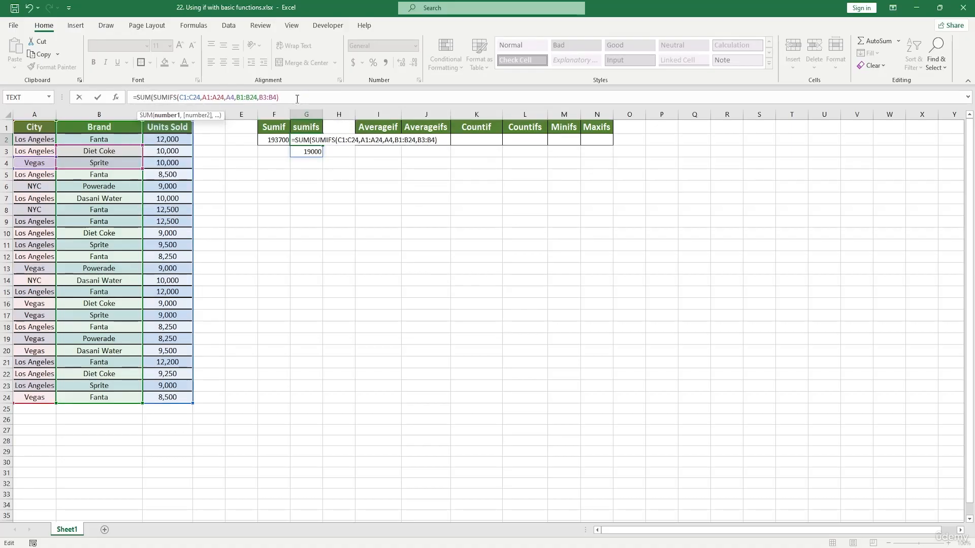
text())
key(Return)
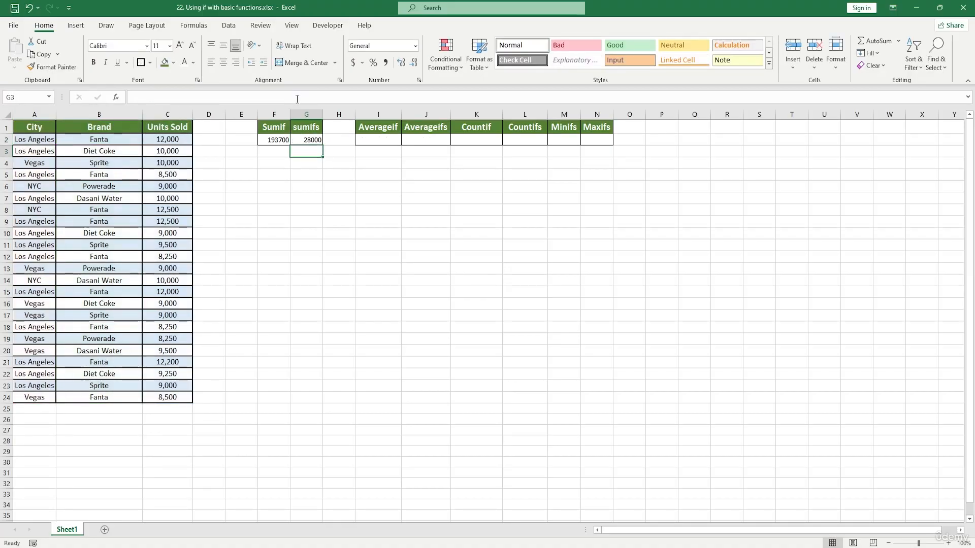
Step: Start an AVERAGEIF formula in cell I2 under the Averageif heading
mouse_move(316, 141)
mouse_down()
mouse_move(316, 239)
mouse_move(305, 122)
mouse_move(304, 228)
mouse_move(303, 140)
mouse_up()
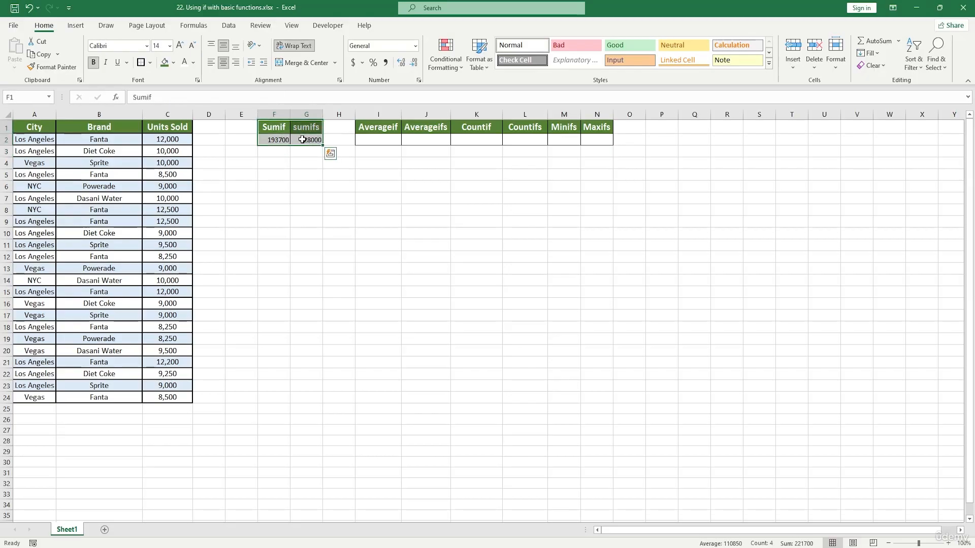
click(385, 139)
text(*)
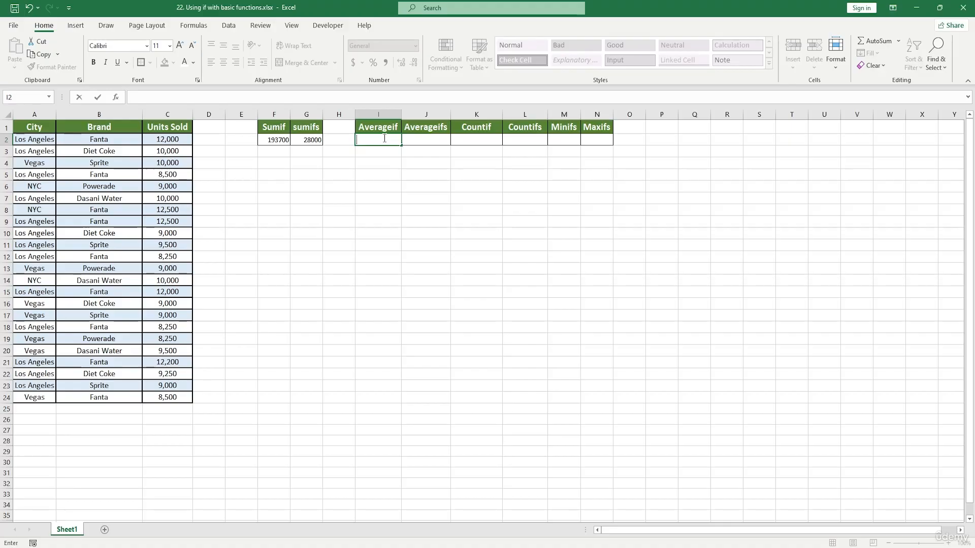
text(=)
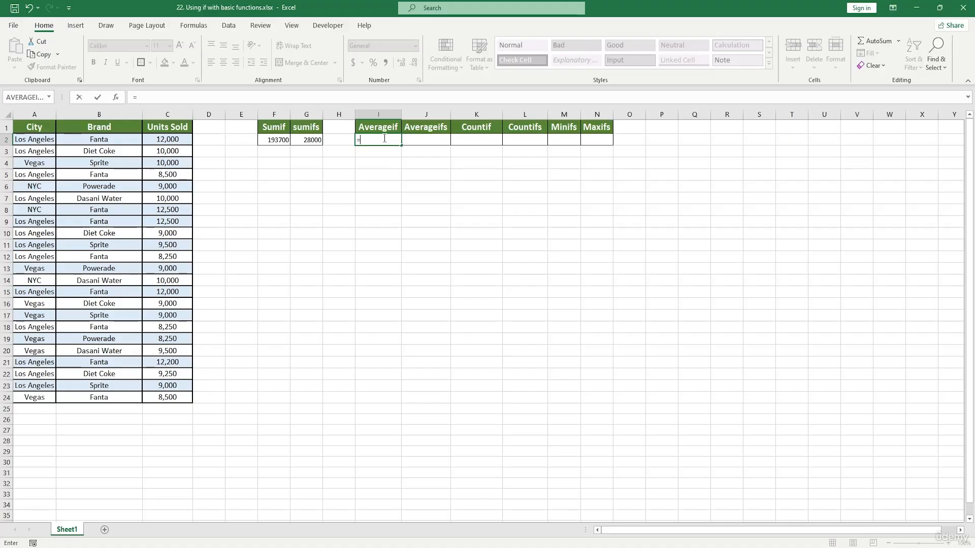
text(averageif)
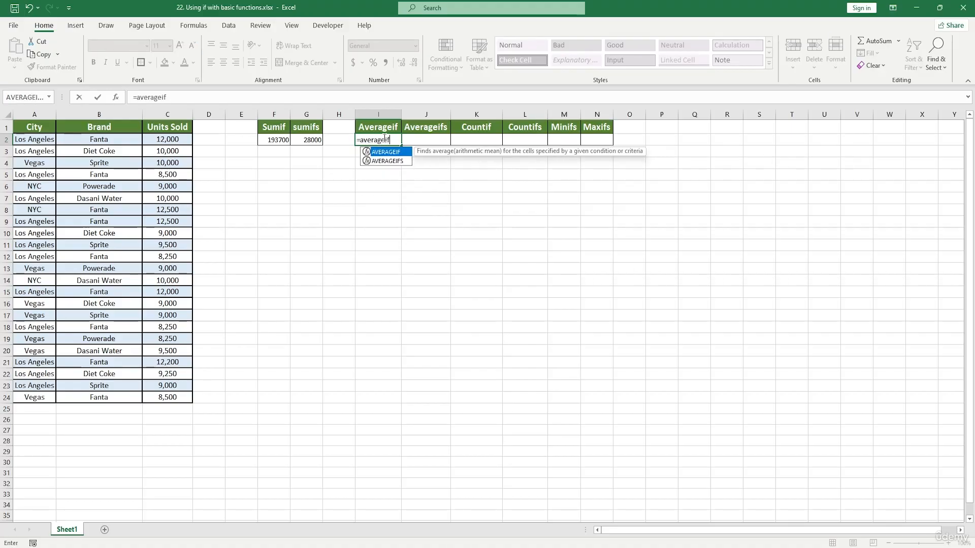
key(Tab)
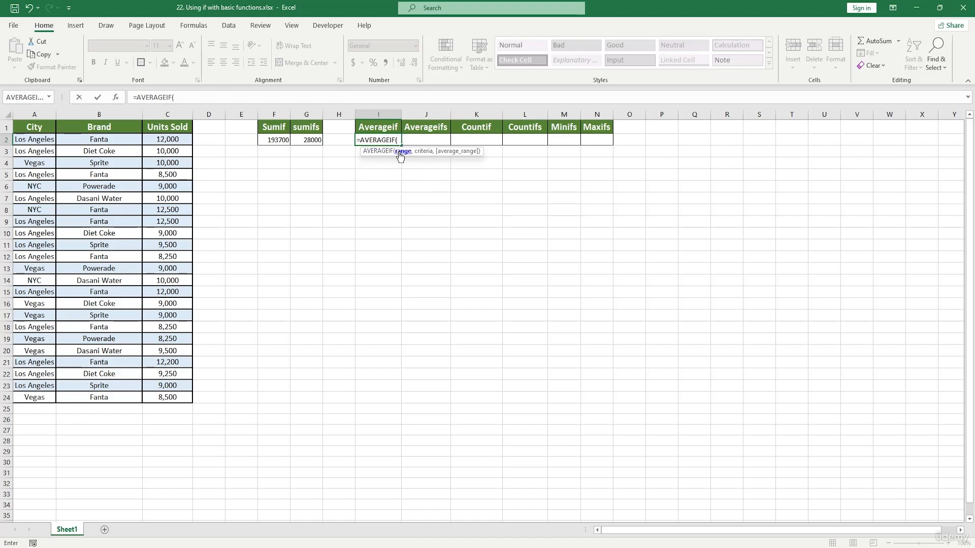
Step: Give AVERAGEIF the range C2:C24 and the criterion C3, then open its function arguments
drag(170, 142, 179, 401)
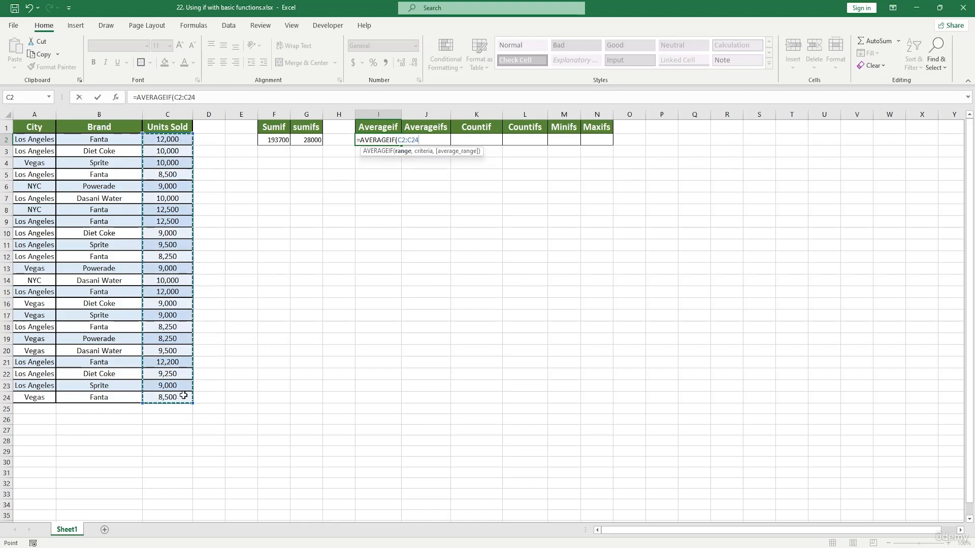
text(,)
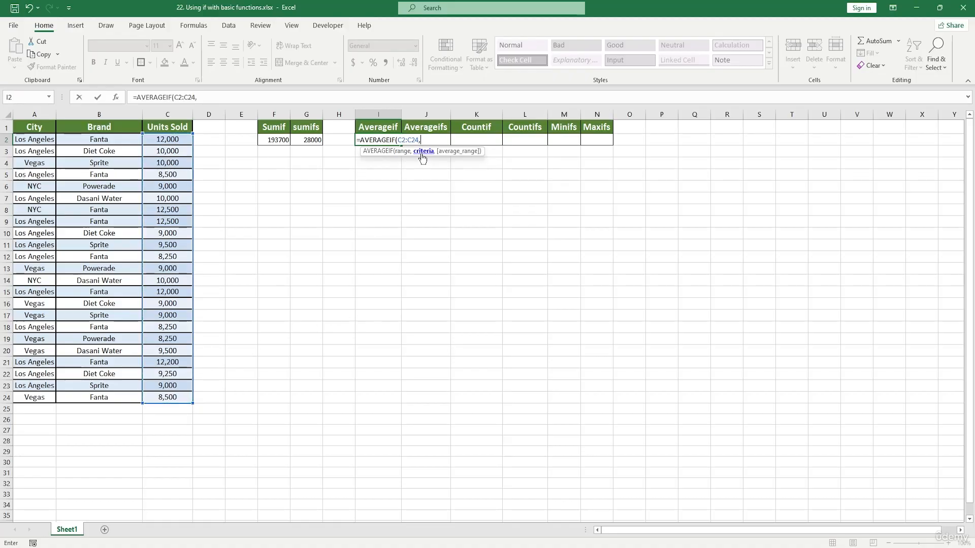
click(178, 152)
text(,)
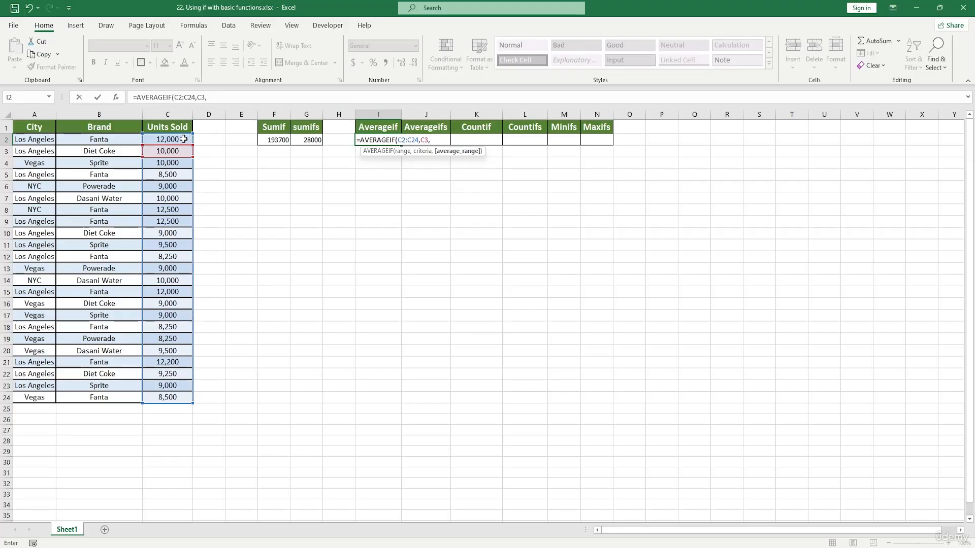
click(118, 99)
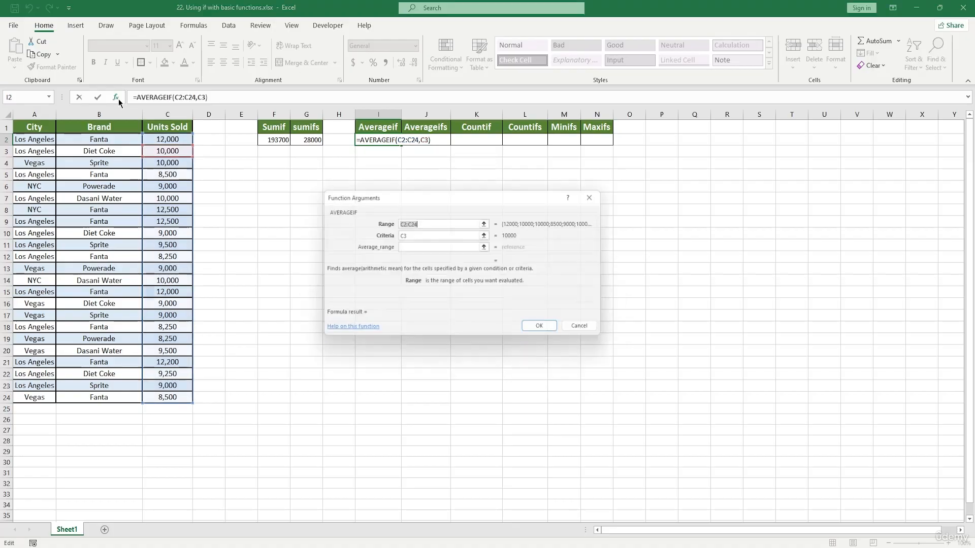
Step: Set the AVERAGEIF average range to C3 and confirm the formula in I2
click(419, 247)
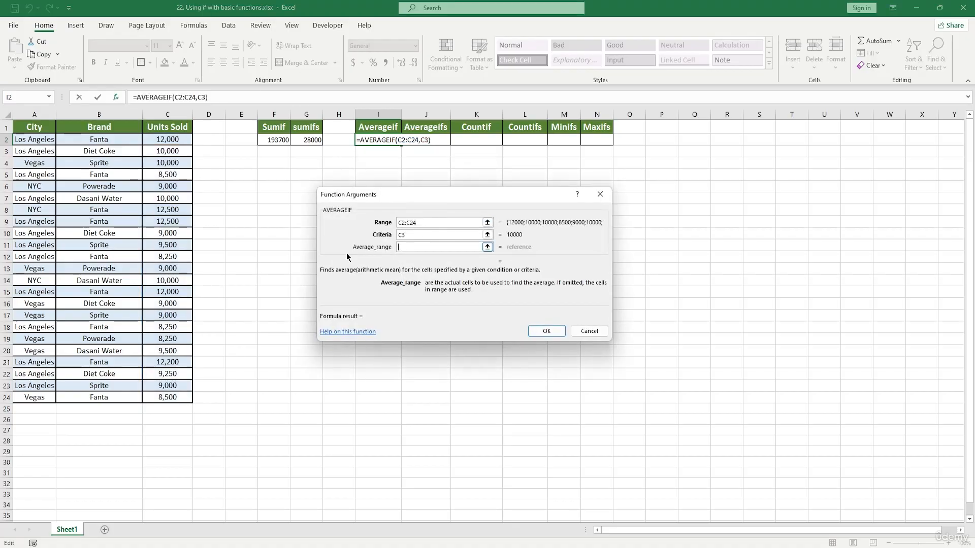
click(174, 210)
click(174, 222)
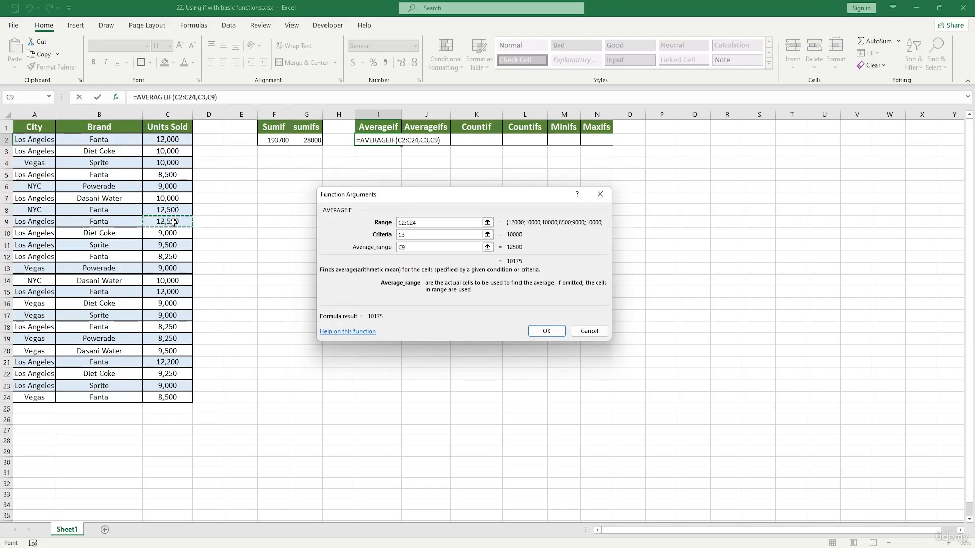
click(170, 246)
click(171, 279)
click(166, 312)
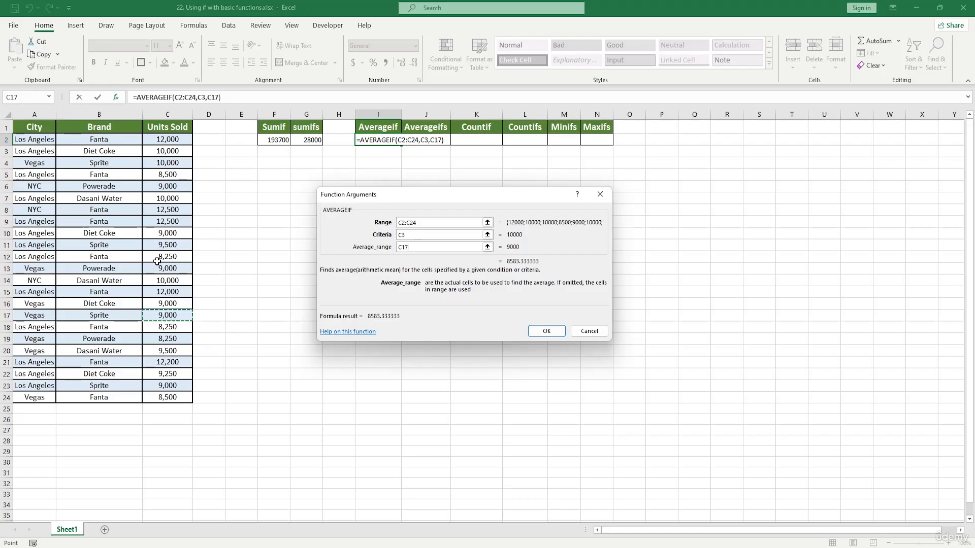
click(170, 151)
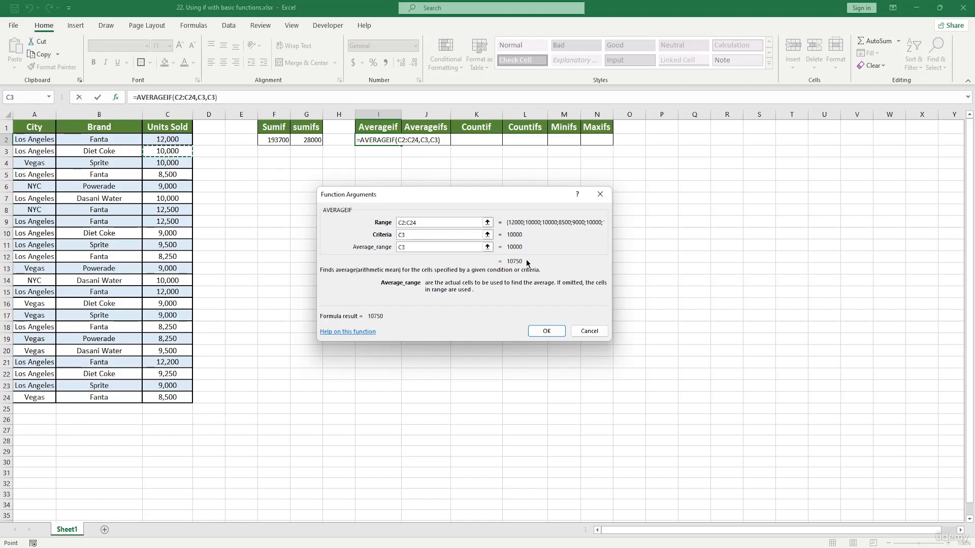
click(547, 331)
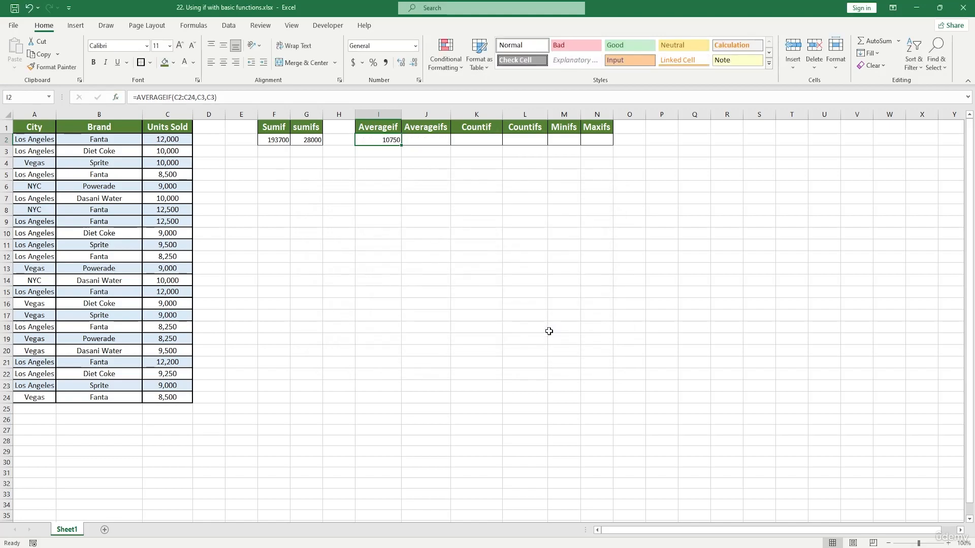
Step: Start an AVERAGEIFS formula in cell J2 under the Averageifs heading using the function search
double_click(421, 141)
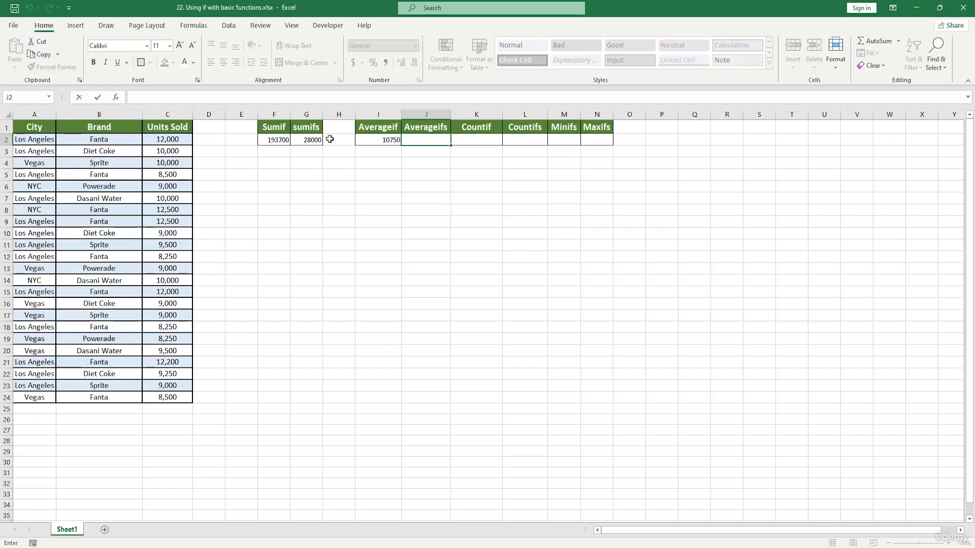
double_click(213, 141)
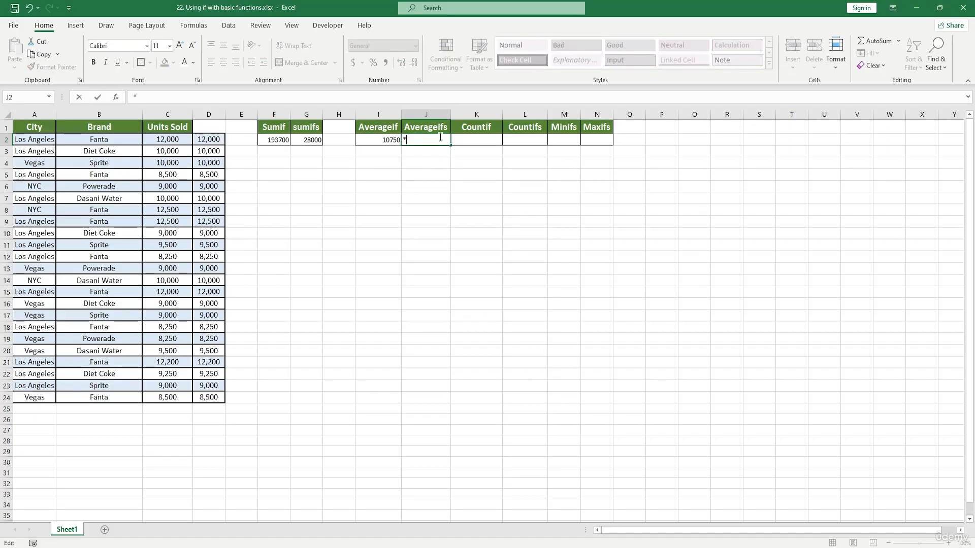
text(=)
click(115, 97)
text(av)
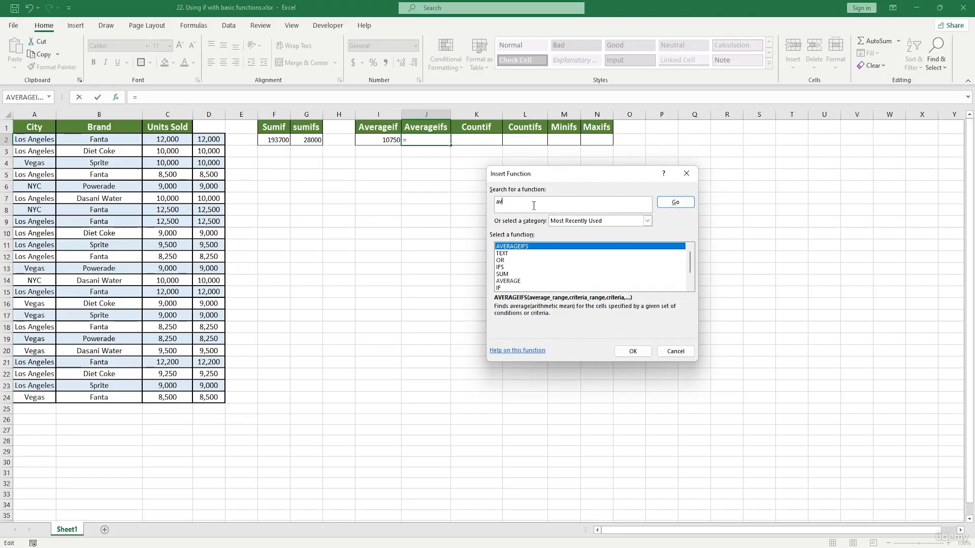
text(erageifs)
double_click(529, 247)
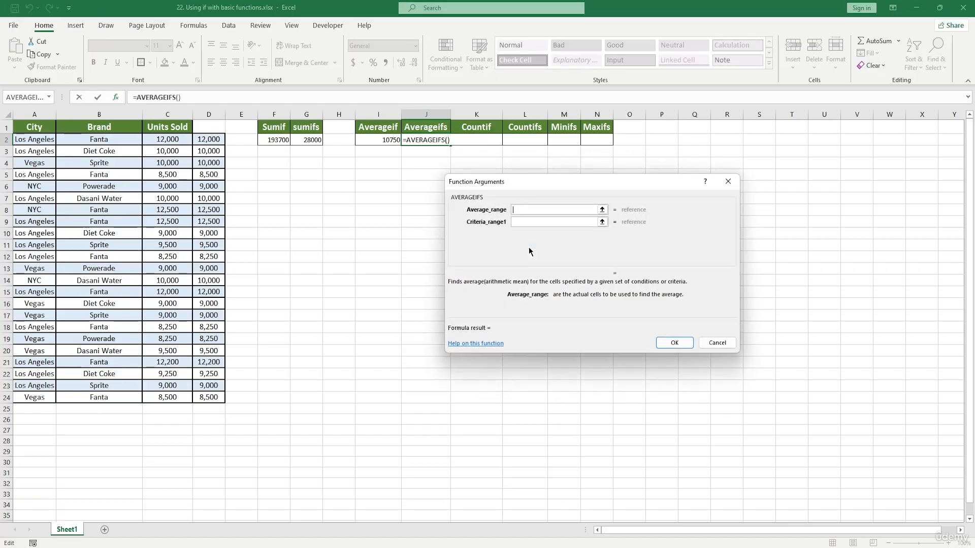
Step: Set the AVERAGEIFS average range to C2:C24
drag(519, 189, 596, 218)
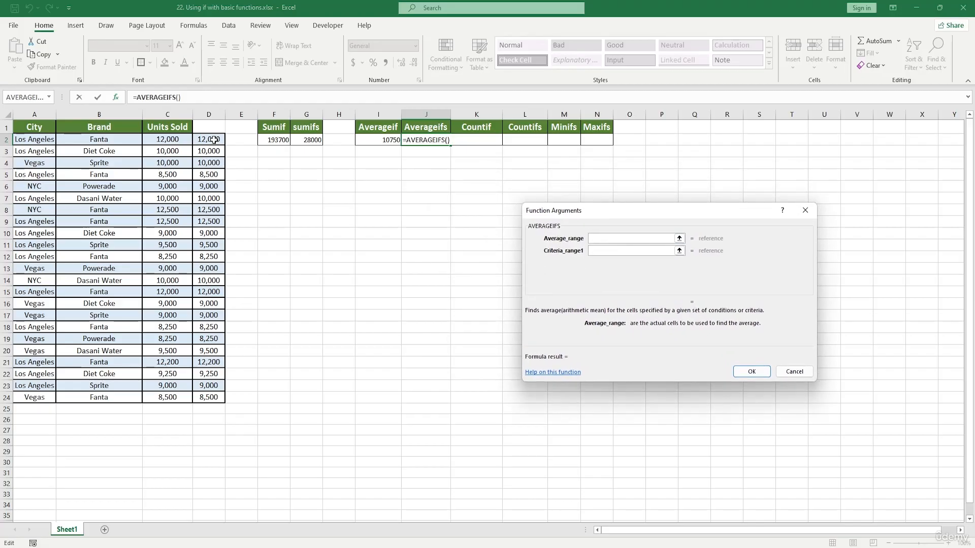
drag(215, 143, 216, 308)
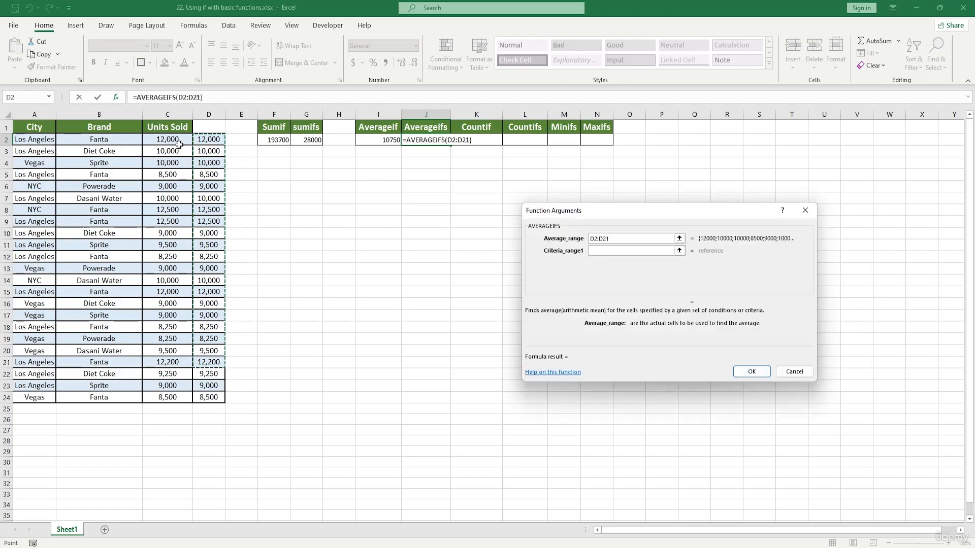
drag(168, 140, 169, 397)
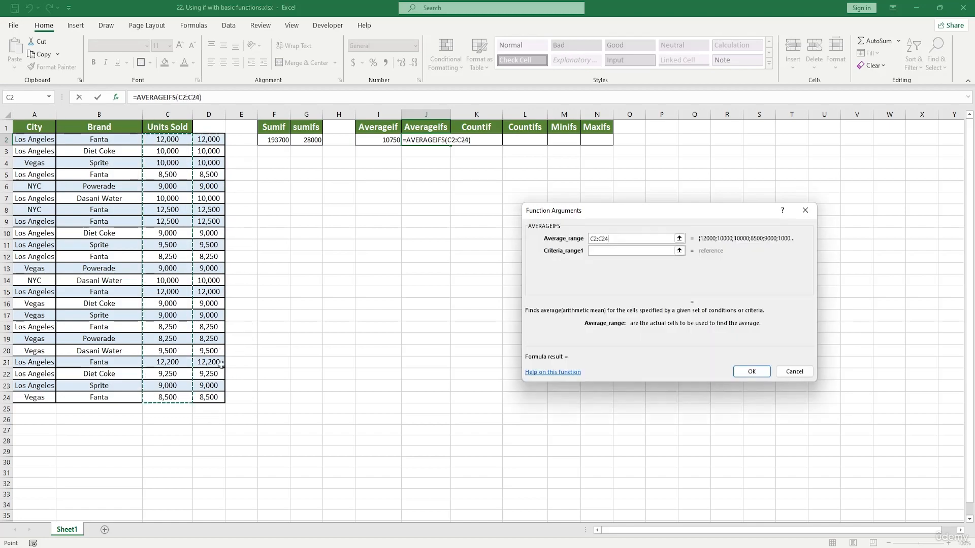
Step: Set the first criteria range to B2:B24 and the first criterion to B2
click(601, 250)
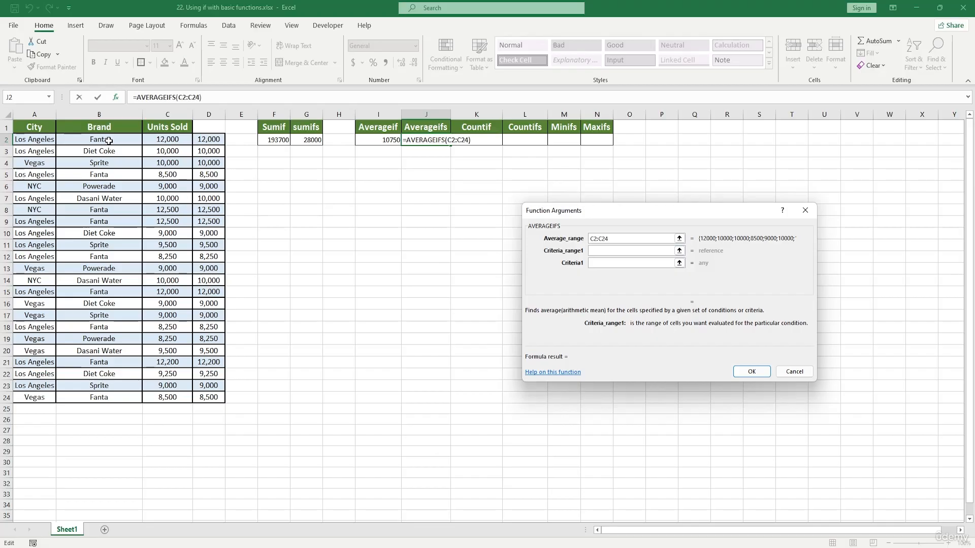
drag(105, 141, 126, 397)
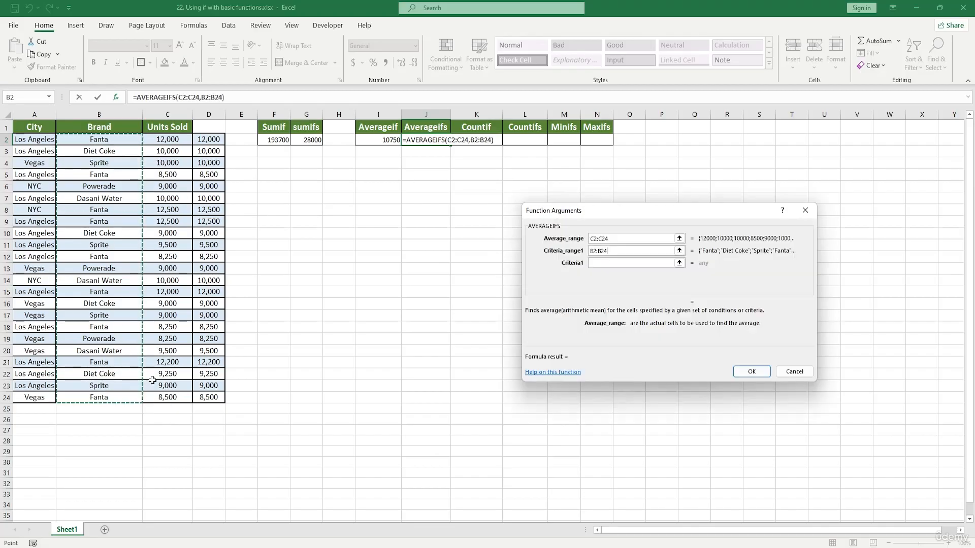
click(605, 263)
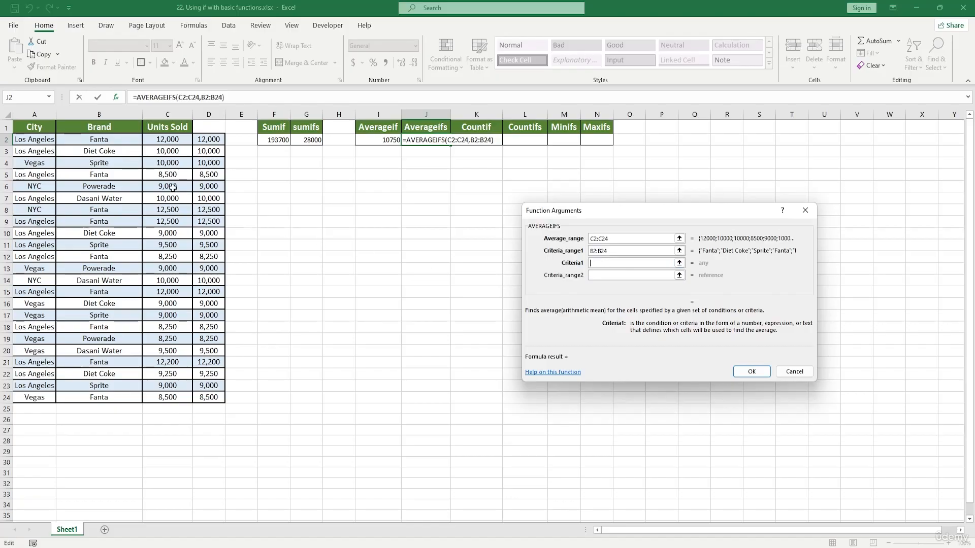
click(112, 145)
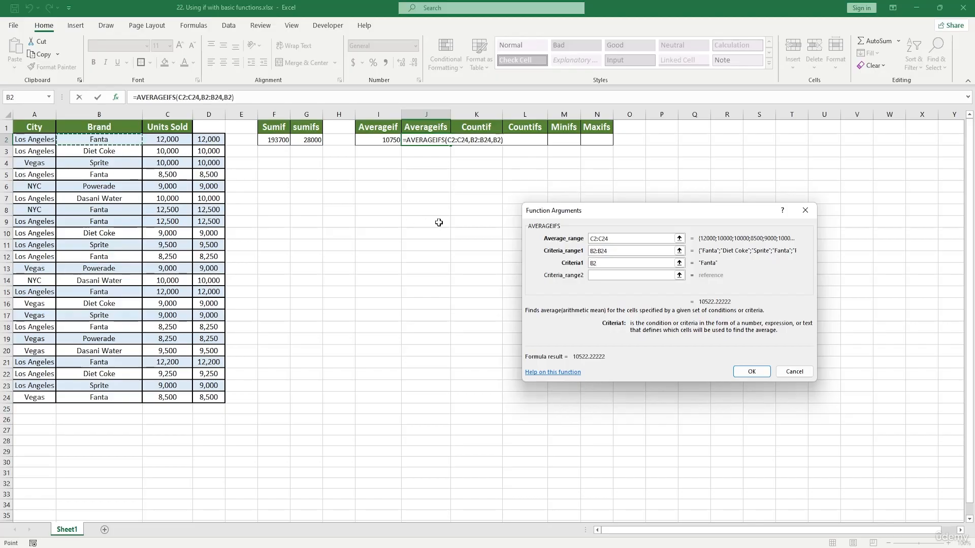
Step: Set the second criteria range to A2:A24 and the second criterion to A6, then confirm the formula
click(605, 275)
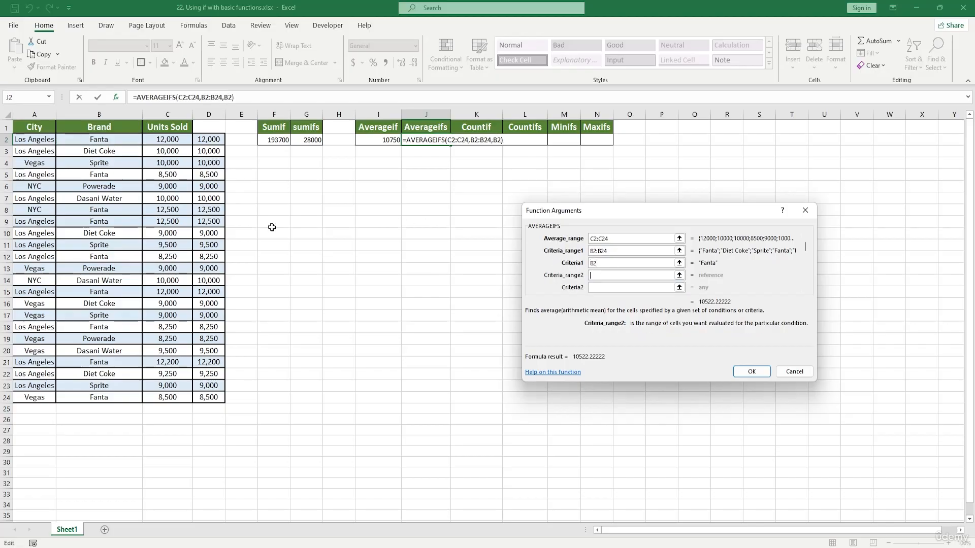
drag(40, 140, 48, 392)
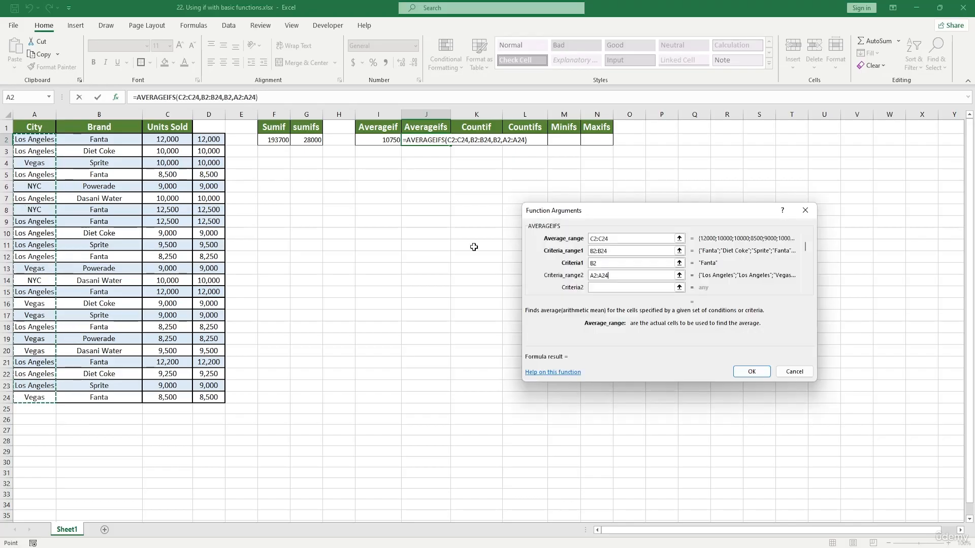
click(610, 288)
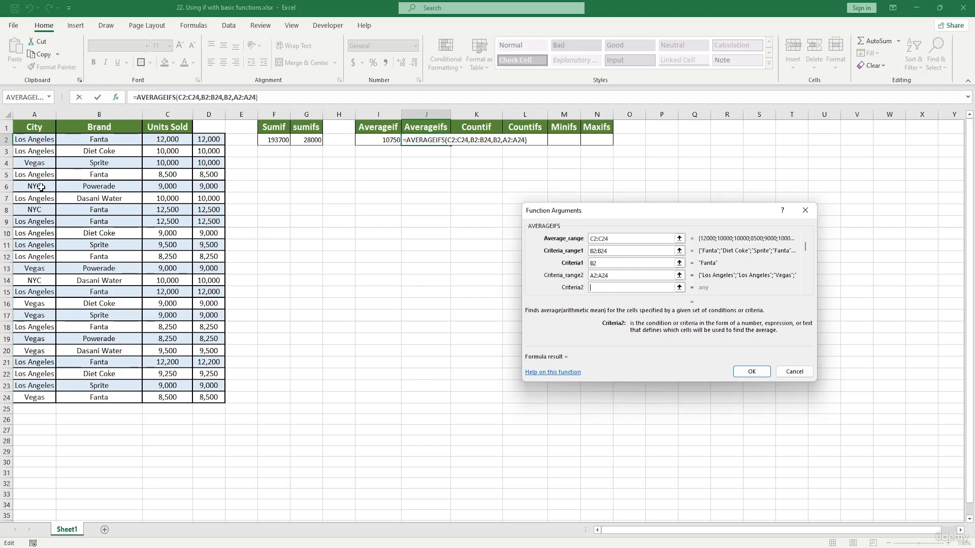
click(40, 187)
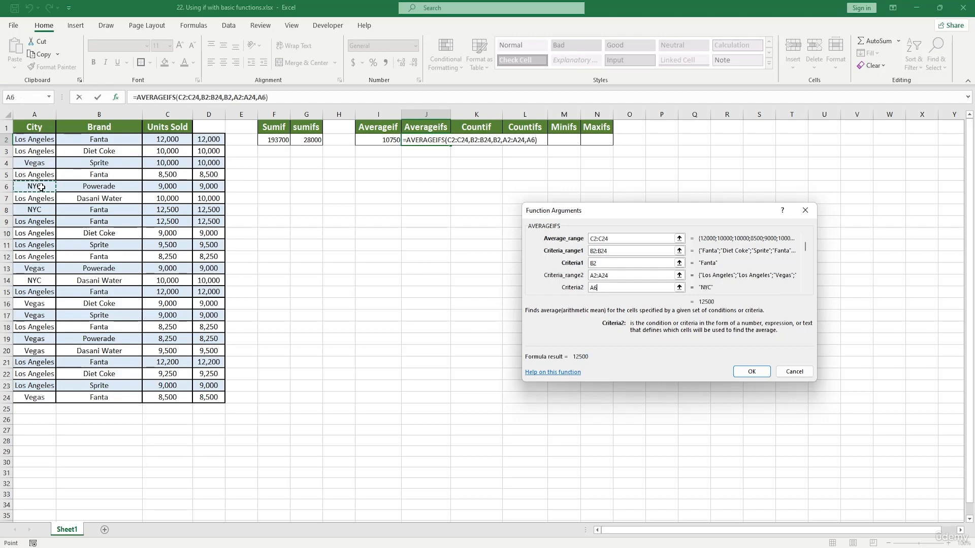
click(752, 372)
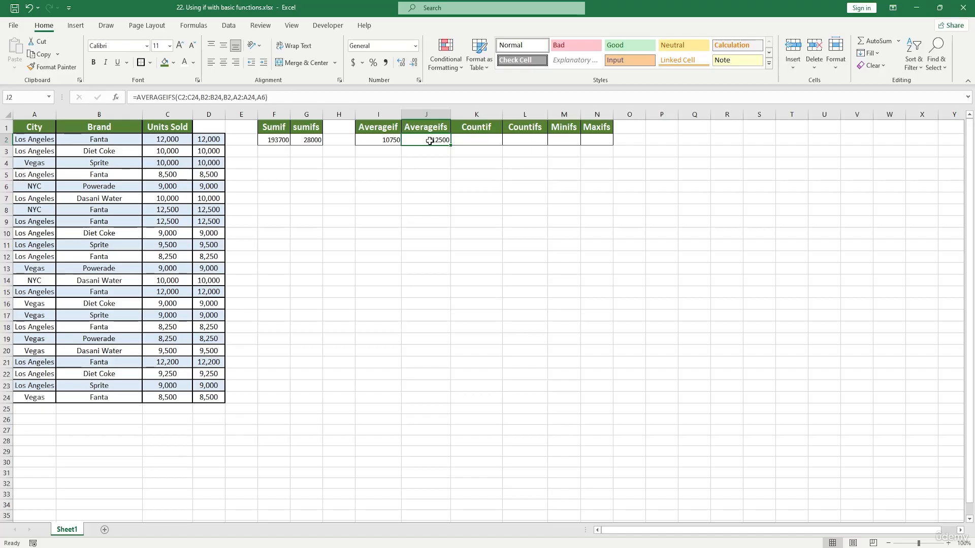
text(*)
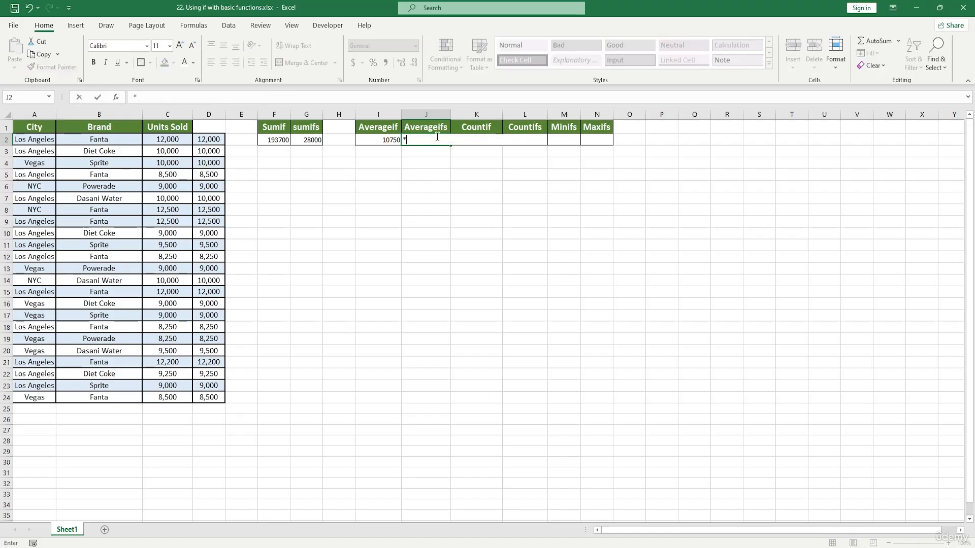
click(453, 220)
key(ctrl+z)
Step: Start a COUNTIF formula in cell K2 under the Countif heading
click(482, 143)
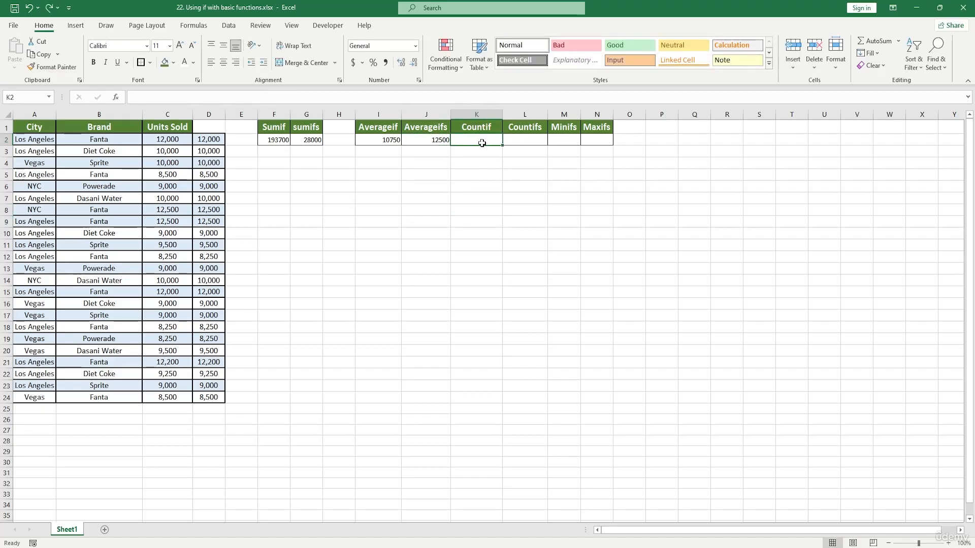
double_click(482, 143)
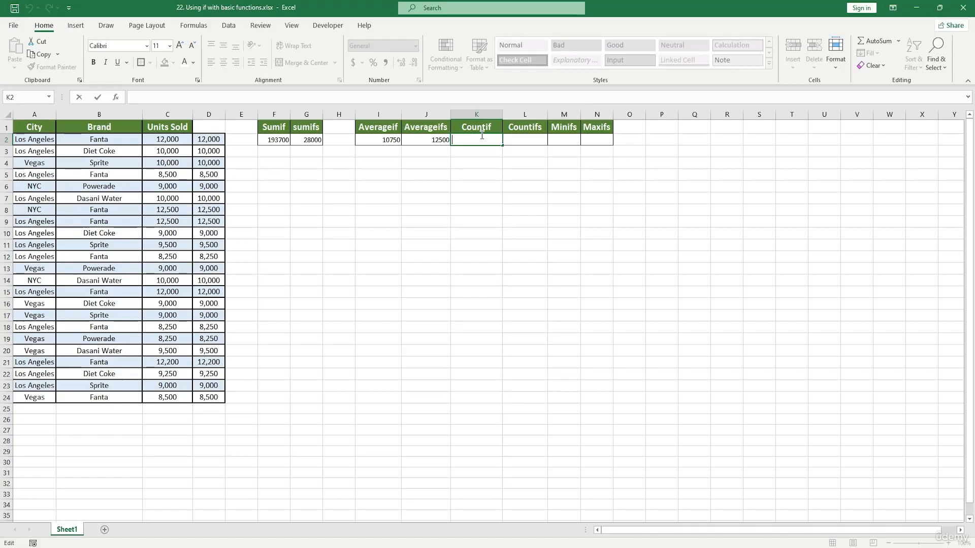
text(=)
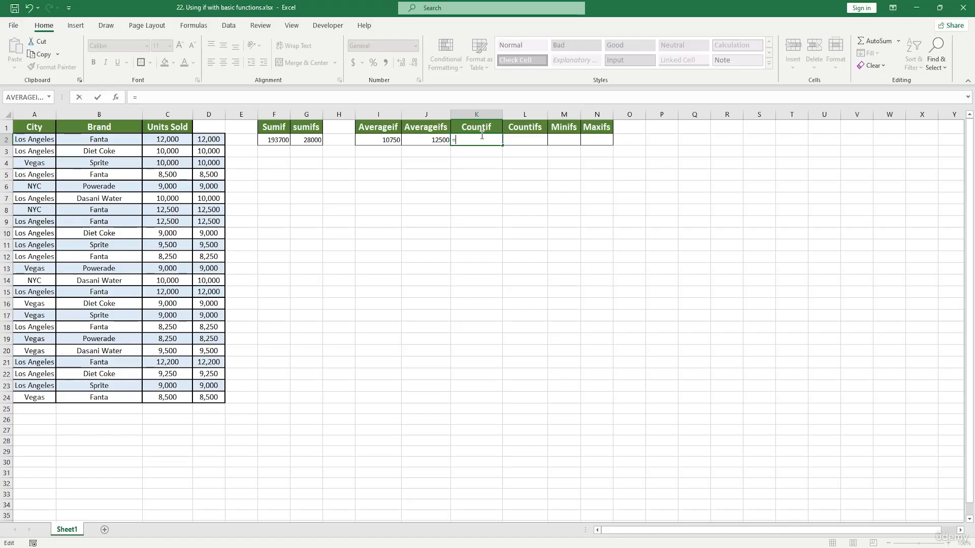
text(countif)
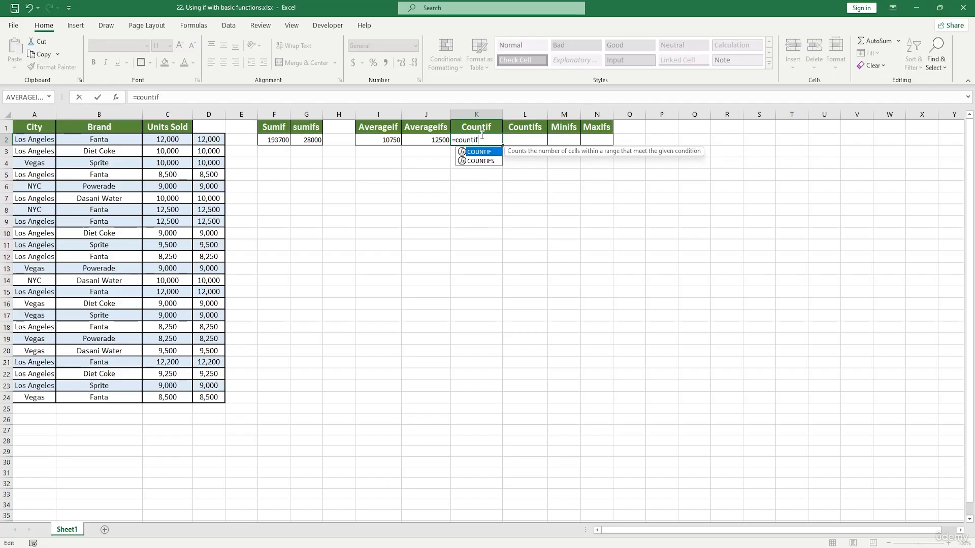
key(Tab)
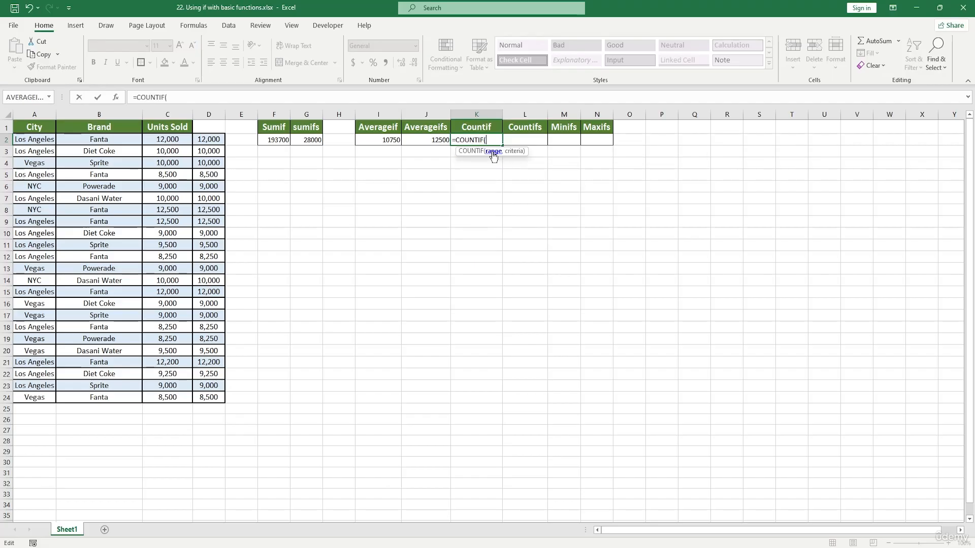
Step: Try to enter COUNTIF with range C2:C24 and the criterion greater than 9000
drag(176, 140, 174, 396)
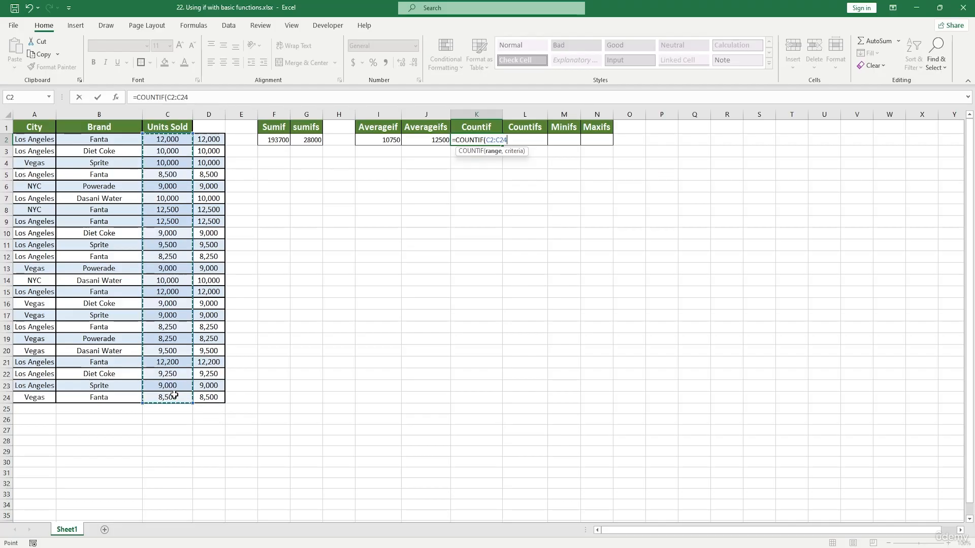
text(,)
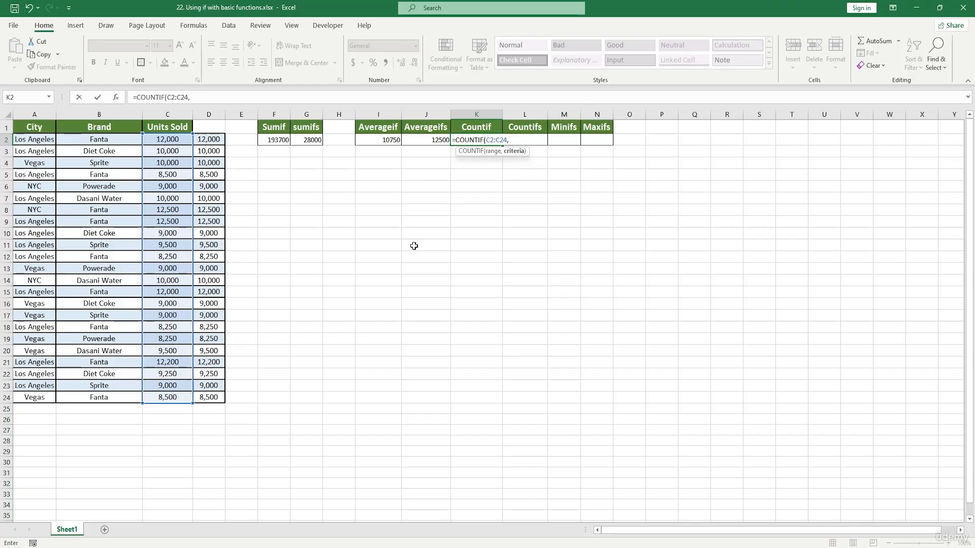
text(")
text(>)
text(9000)
text("))
key(Return)
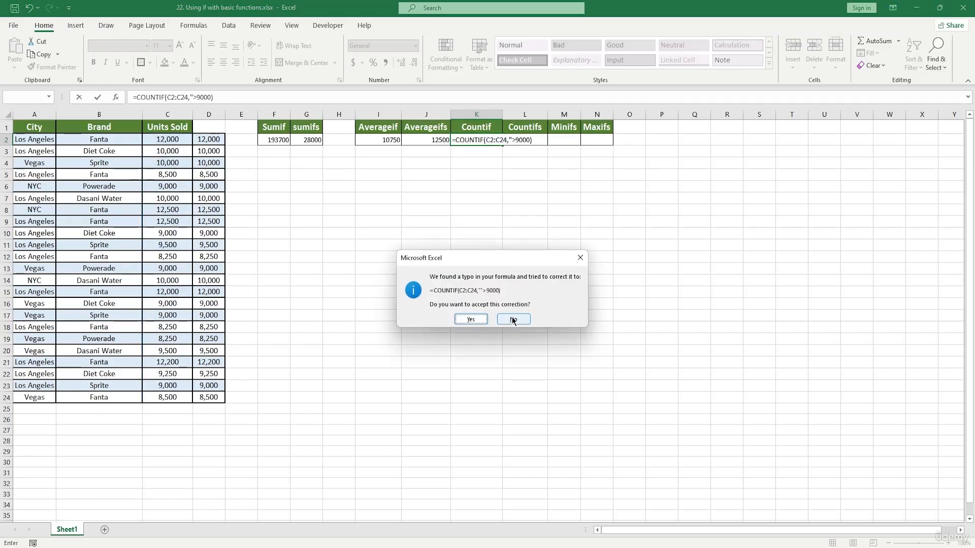
Step: Dismiss the error, add the missing closing quote to the ">9000" criterion, and enter the COUNTIF formula
click(580, 257)
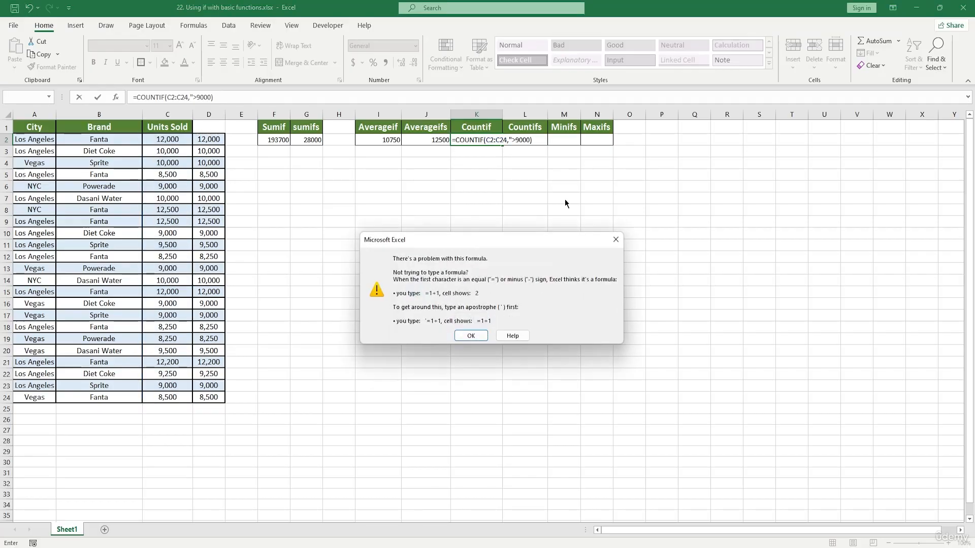
click(616, 240)
text(")
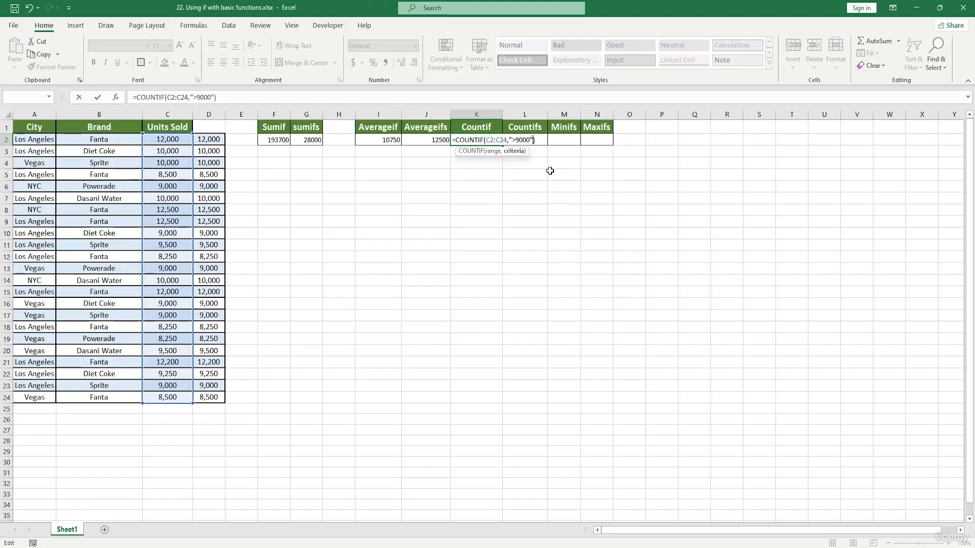
key(Return)
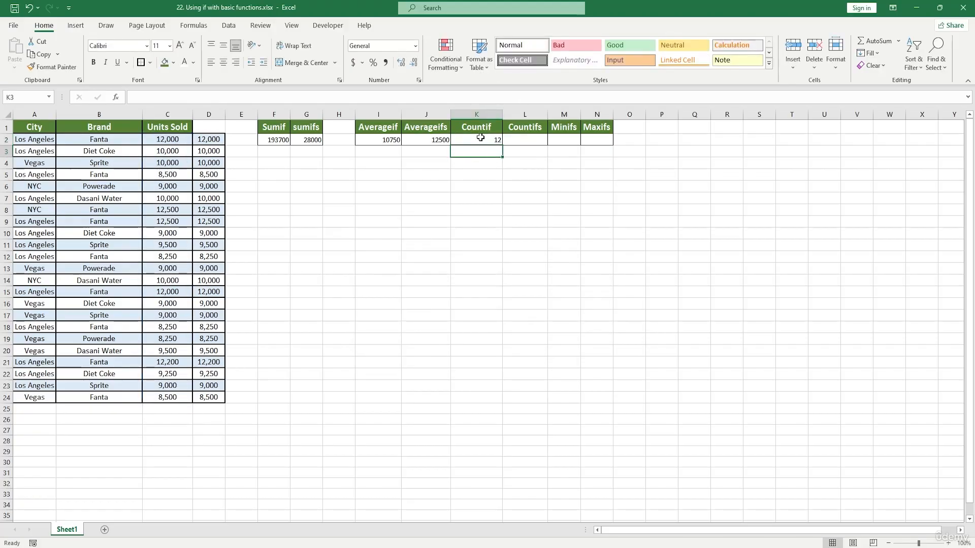
key(Up)
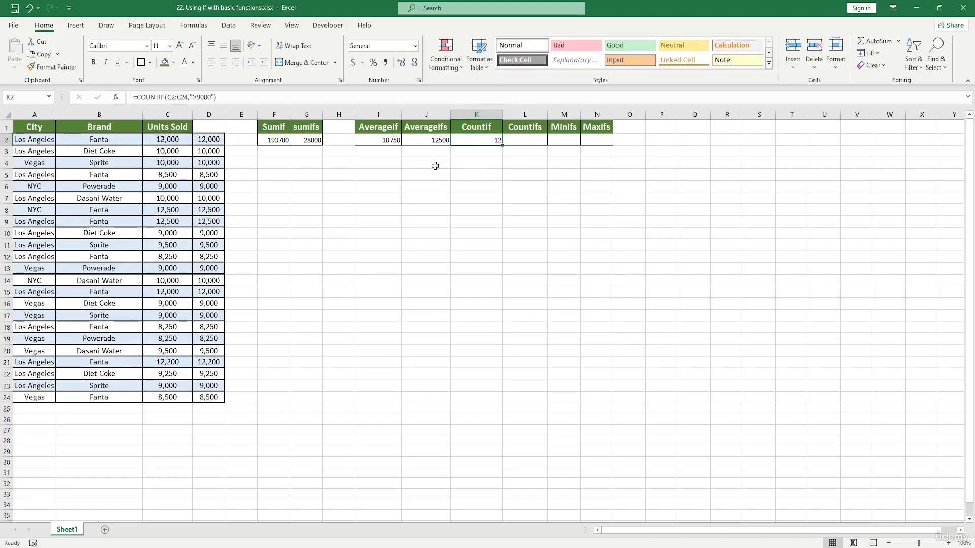
Step: Start a COUNTIFS formula in cell L2 under the Countifs heading and open its function arguments
double_click(528, 139)
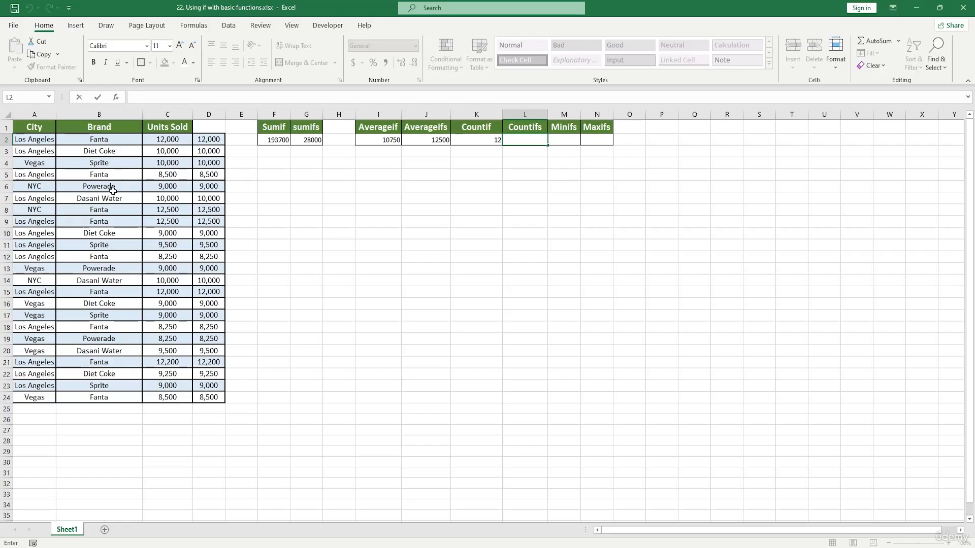
click(525, 138)
text(=)
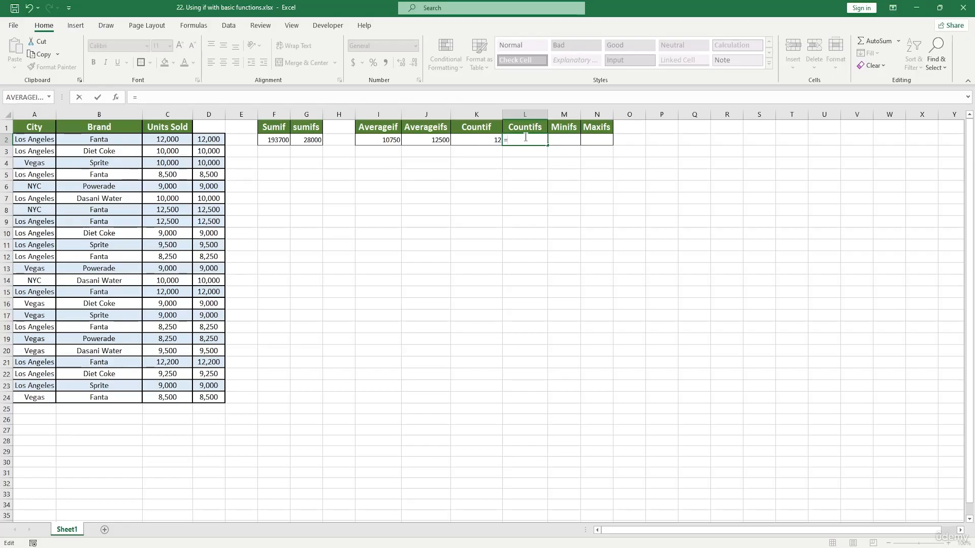
text(counti)
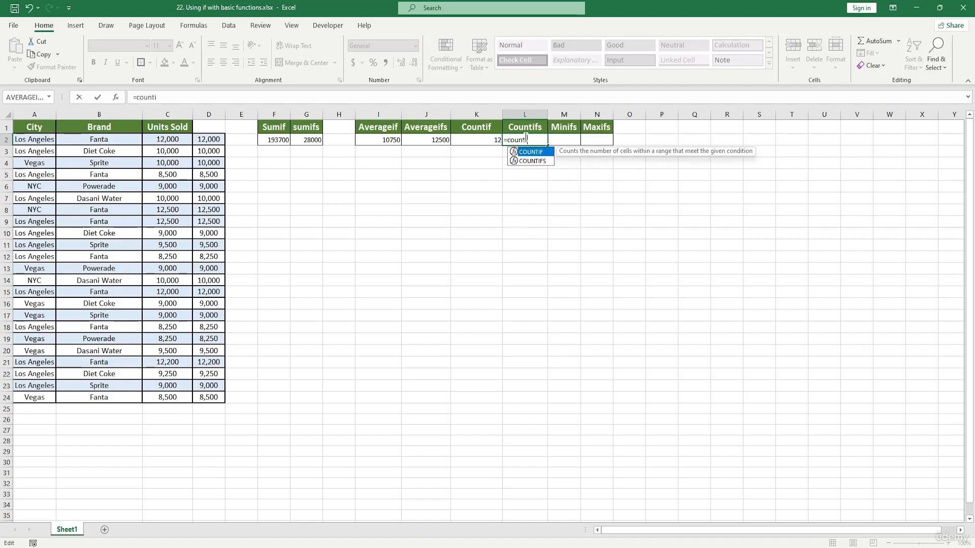
text(fs)
key(Tab)
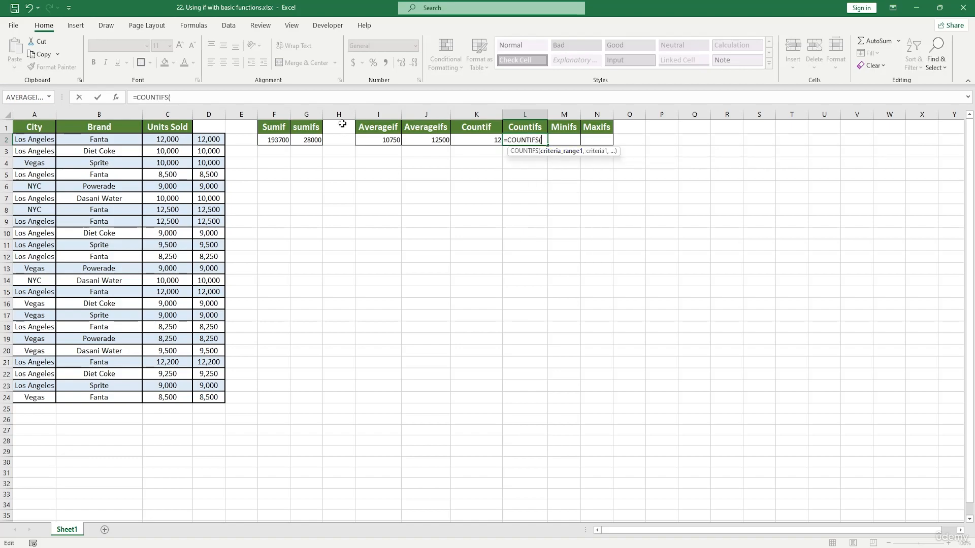
click(115, 97)
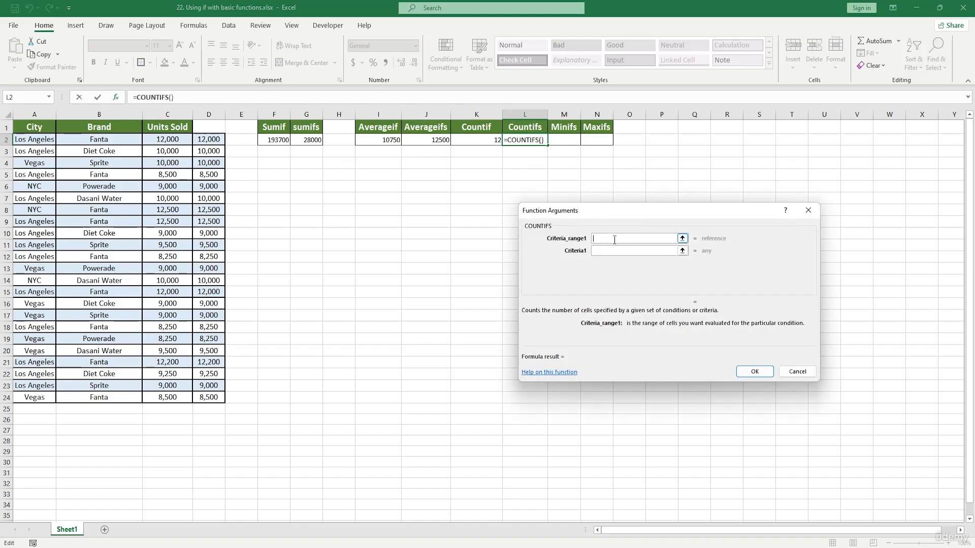
Step: Set the first criteria range to C2:C24 and the first criterion to C6
drag(169, 142, 170, 398)
click(596, 251)
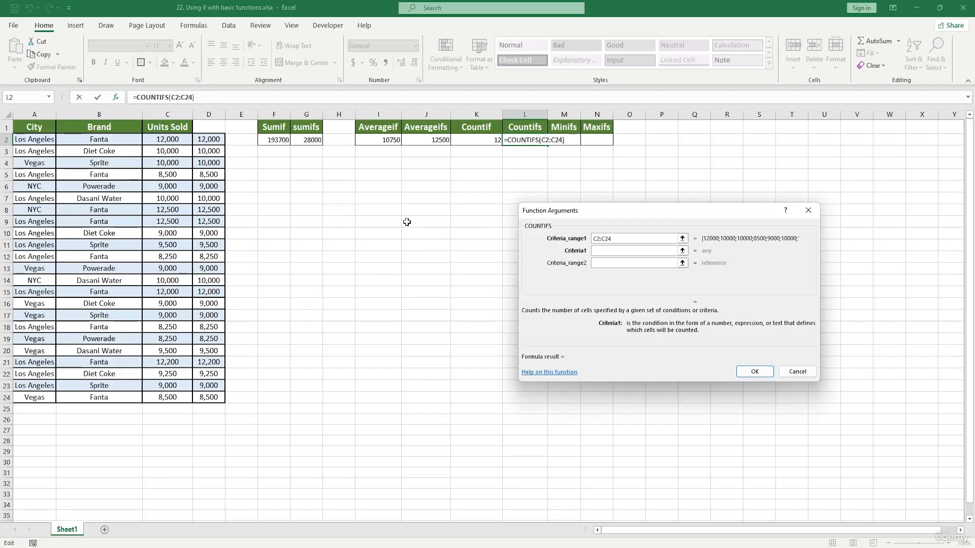
click(173, 186)
Step: Set the second criteria range to B2:B24 and the second criterion to B6, then confirm the formula
click(613, 263)
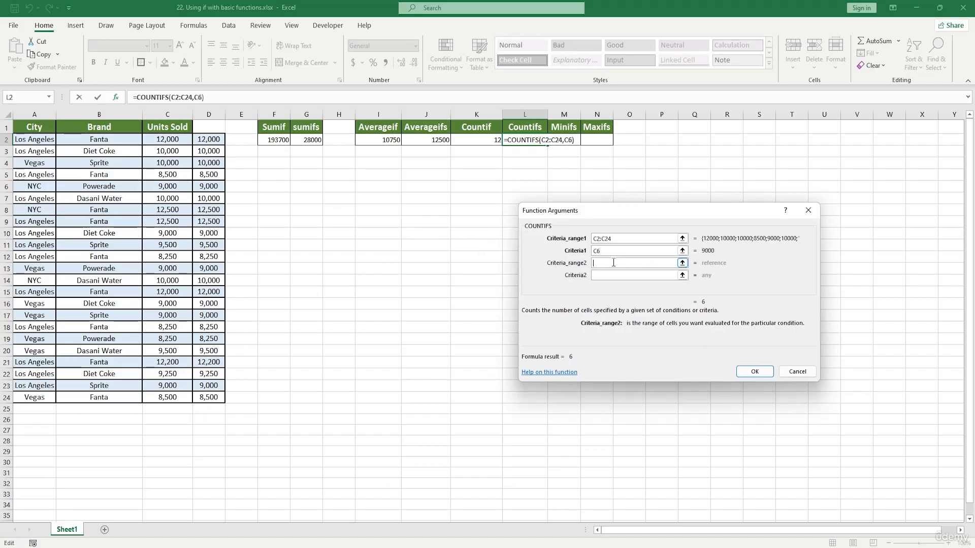
drag(120, 135, 133, 397)
key(Tab)
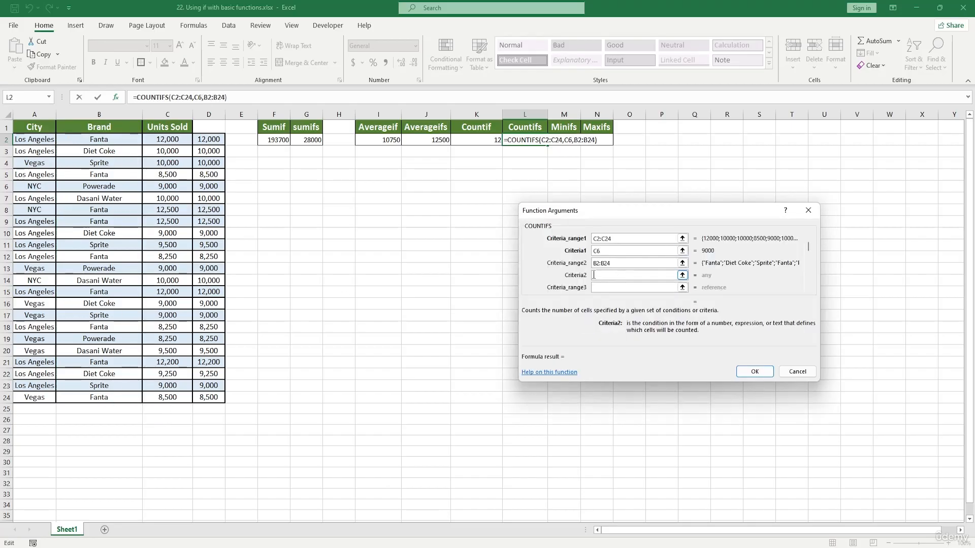
click(103, 187)
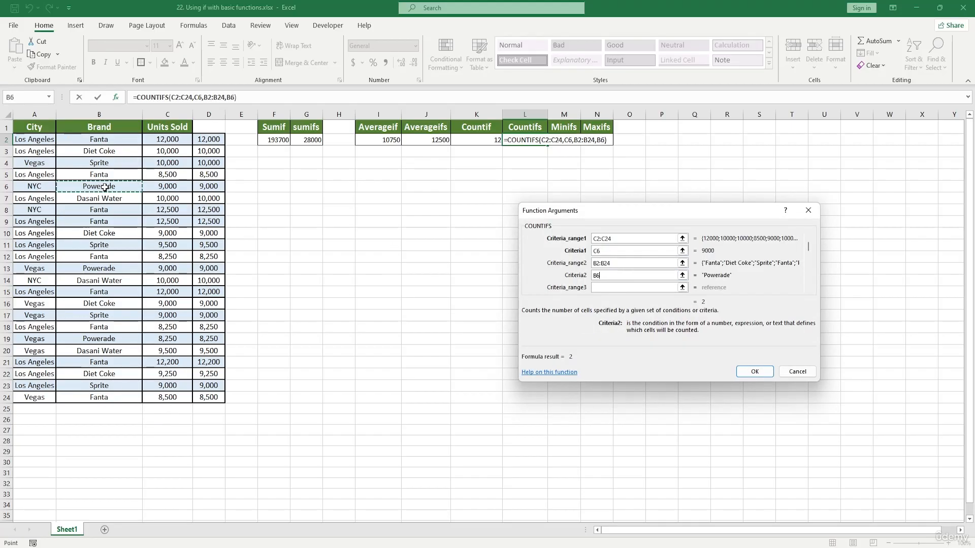
click(755, 372)
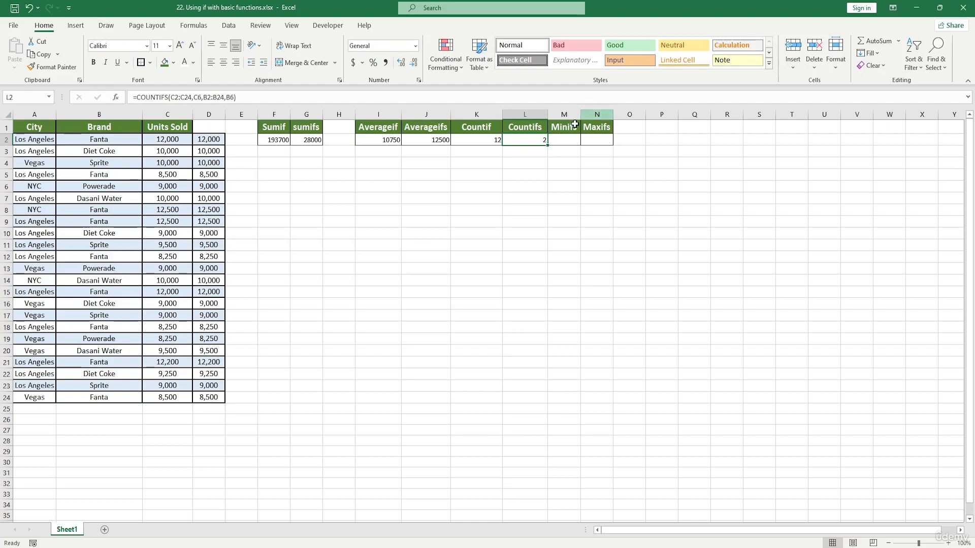
Step: Edit the COUNTIFS formula in L2 so its second criterion becomes B6:B7
double_click(526, 140)
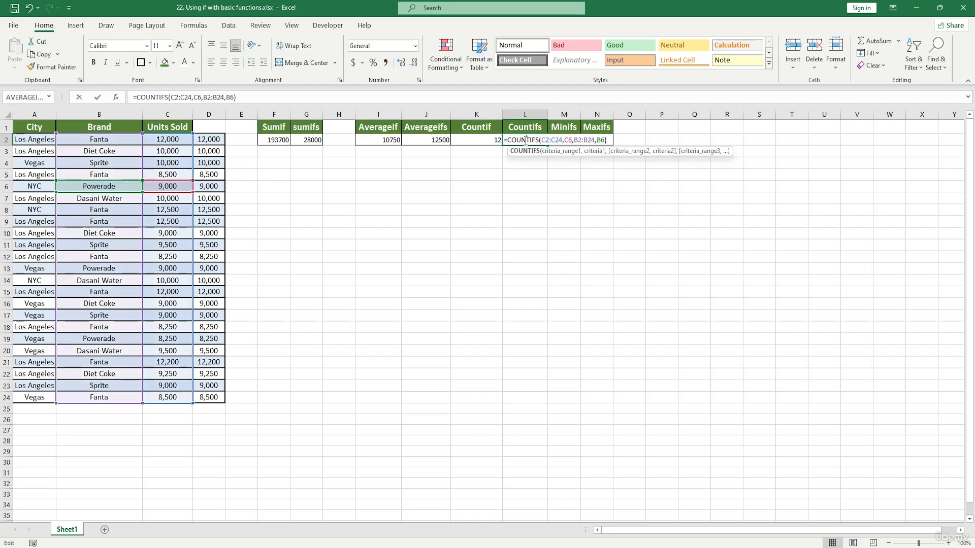
click(603, 140)
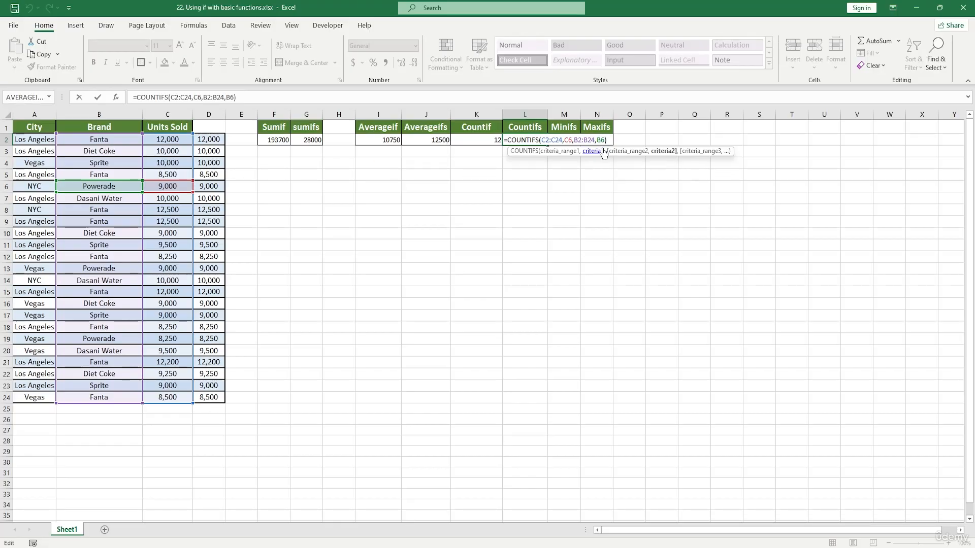
text(:B7)
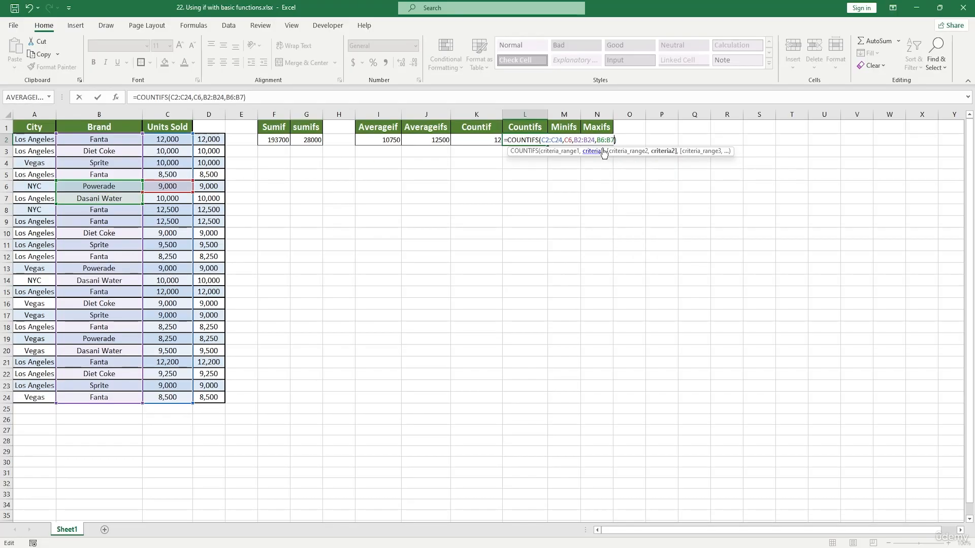
key(Return)
Step: Copy the COUNTIFS formula from L2 down to L5, then undo the fill
click(537, 140)
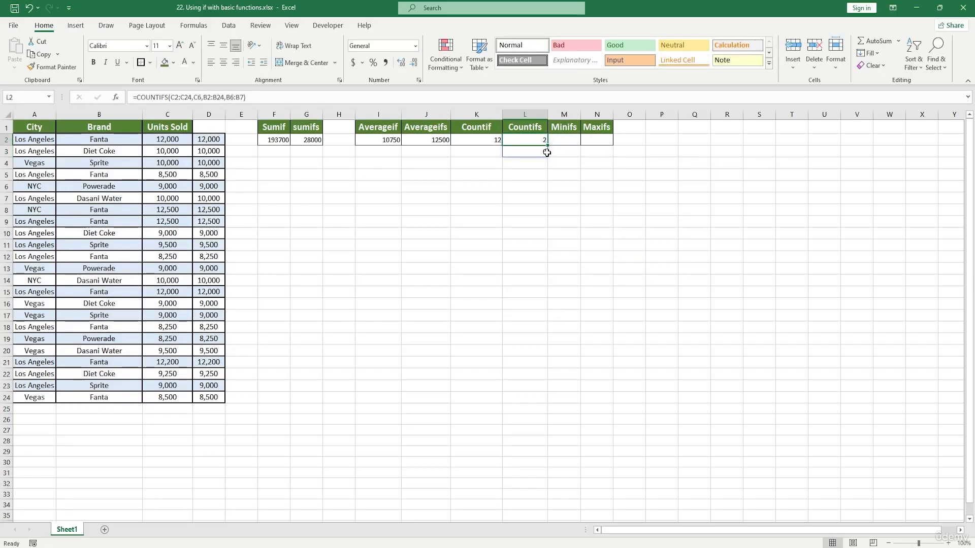
drag(548, 145, 545, 184)
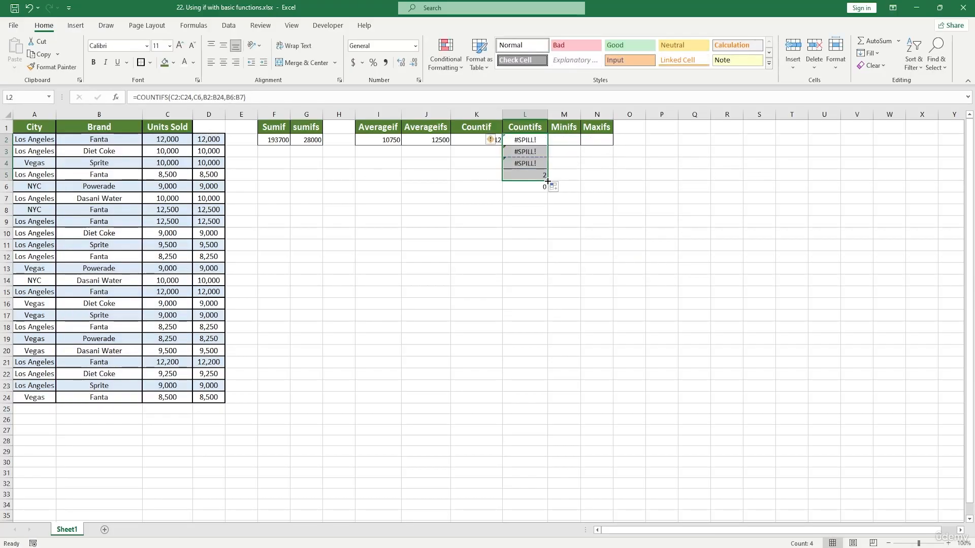
key(ctrl+z)
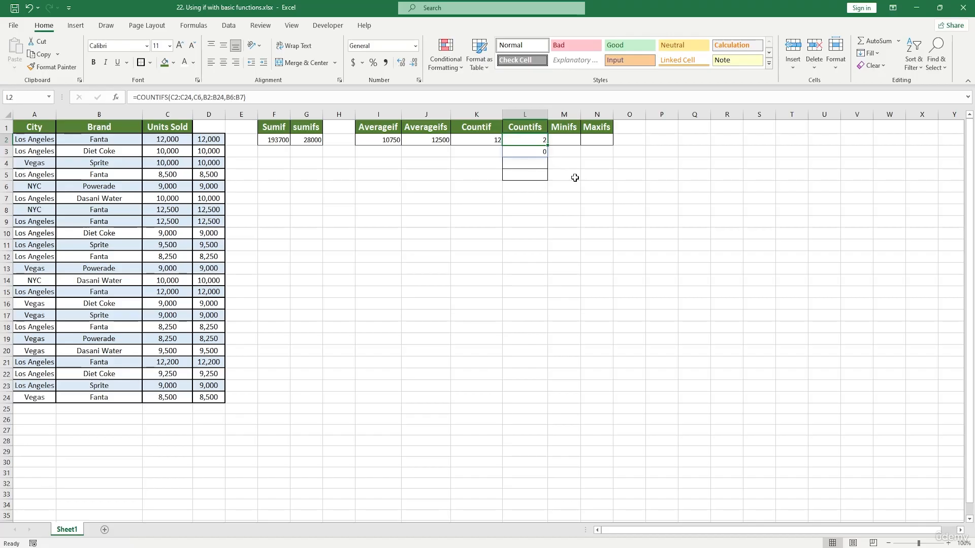
Step: Start a MINIFS formula in cell M2 under the Minifs heading and open its function arguments
click(477, 198)
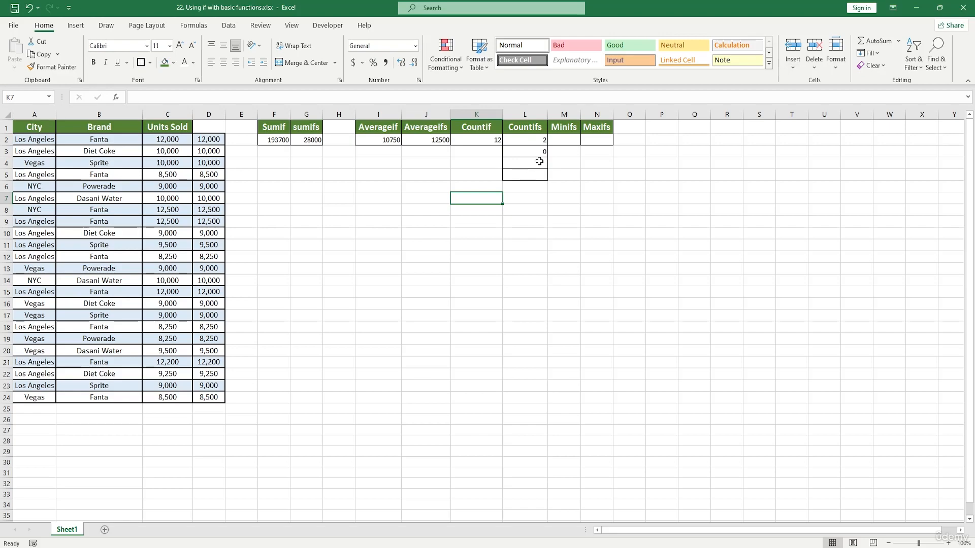
double_click(565, 140)
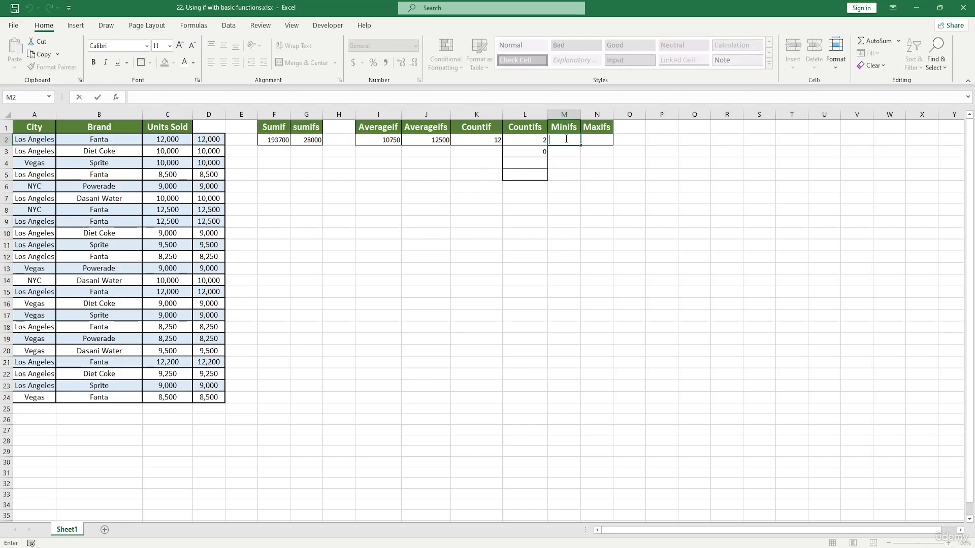
text(=min)
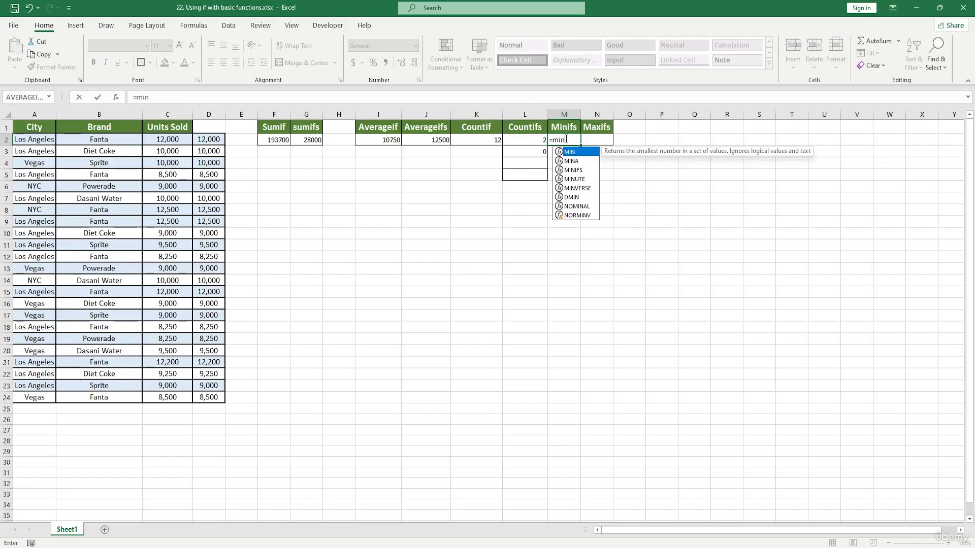
text(if)
key(Tab)
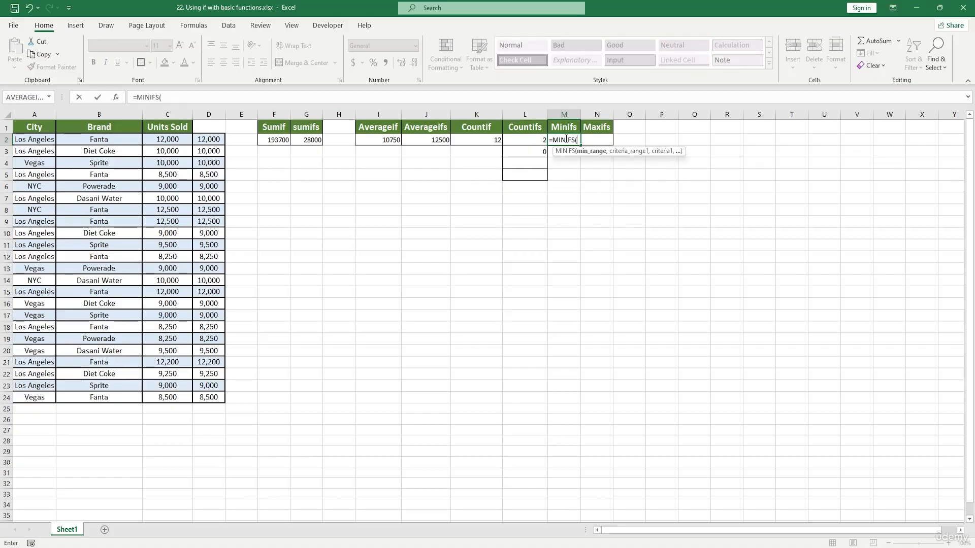
click(117, 99)
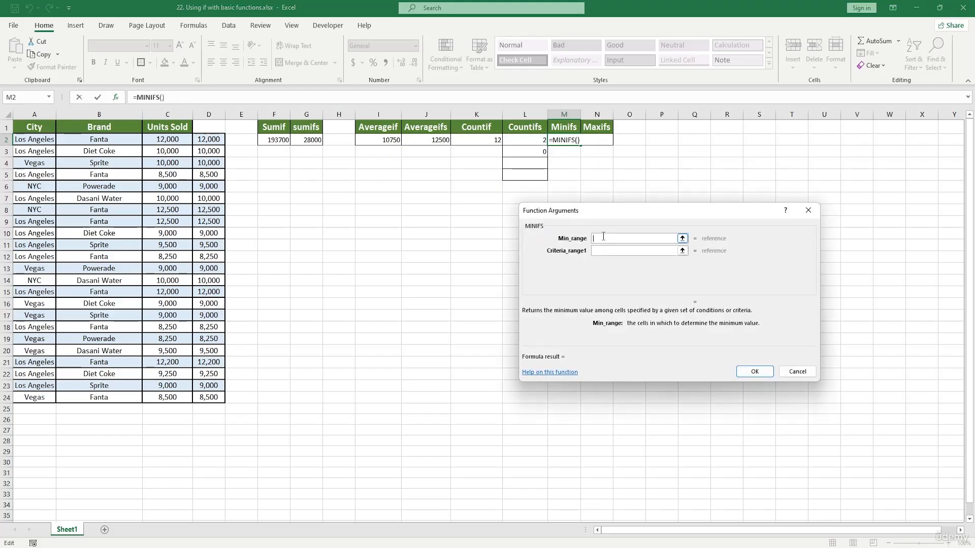
Step: Set the min range to C2:C24, then clear the field again
drag(165, 141, 177, 392)
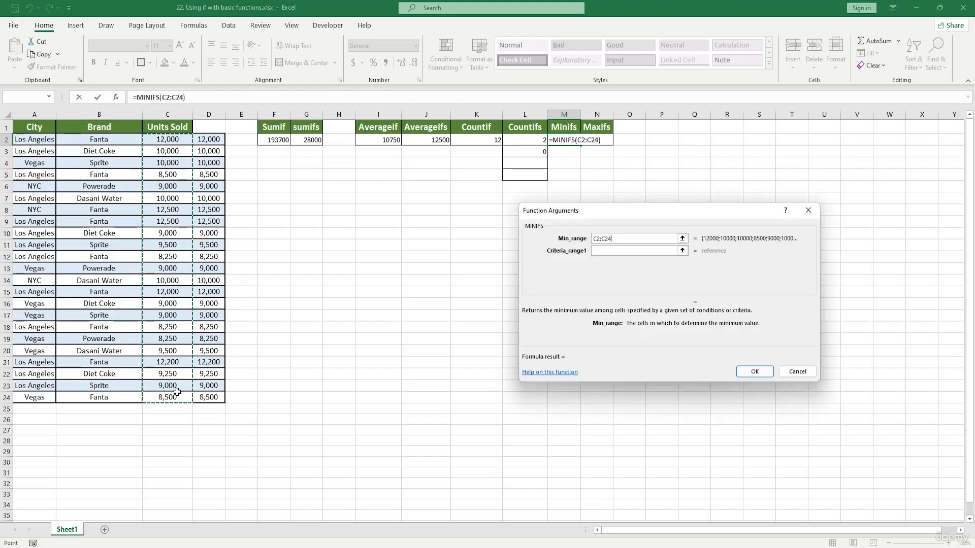
click(603, 252)
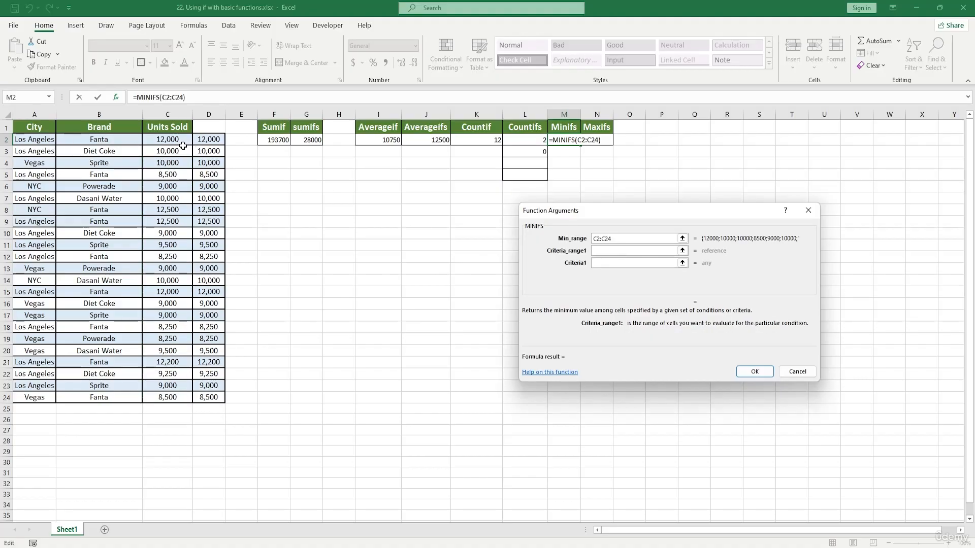
text(*)
key(BackSpace)
drag(624, 237, 580, 238)
key(BackSpace)
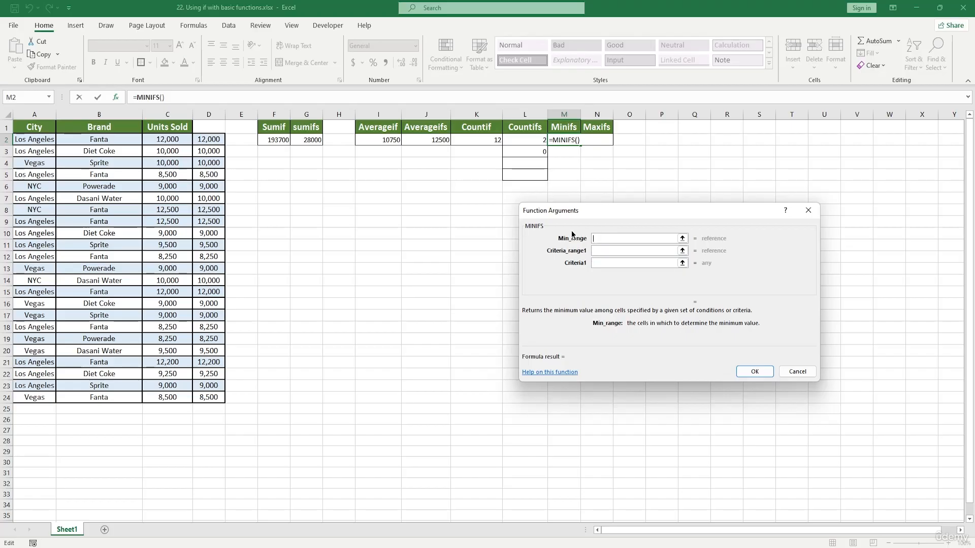
Step: Set the first criterion to A9 and the first criteria range to A2:A24
click(606, 260)
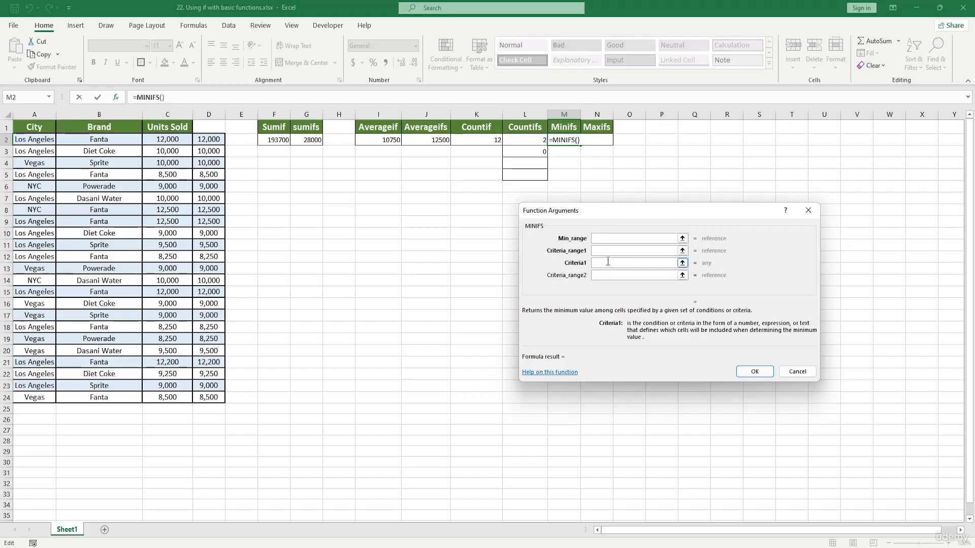
click(36, 222)
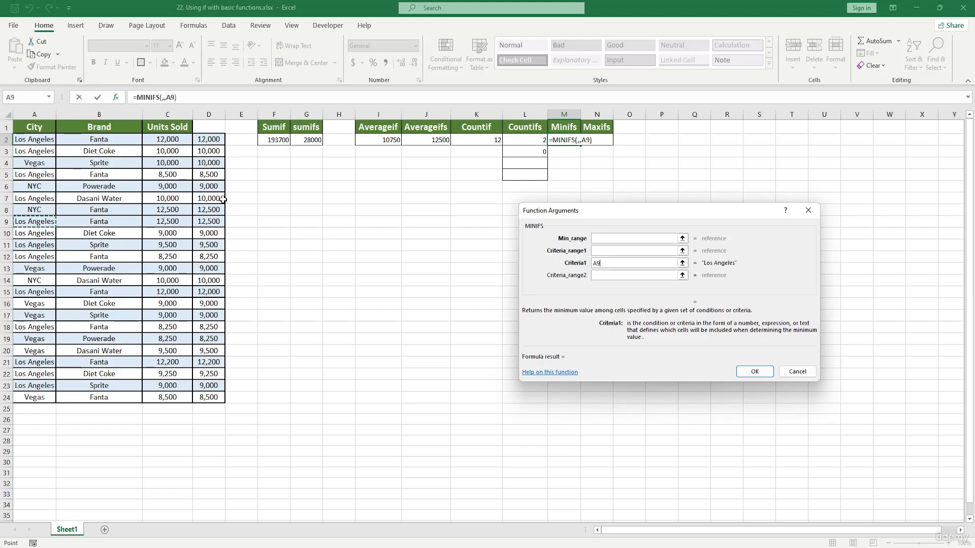
click(608, 250)
drag(34, 143, 34, 397)
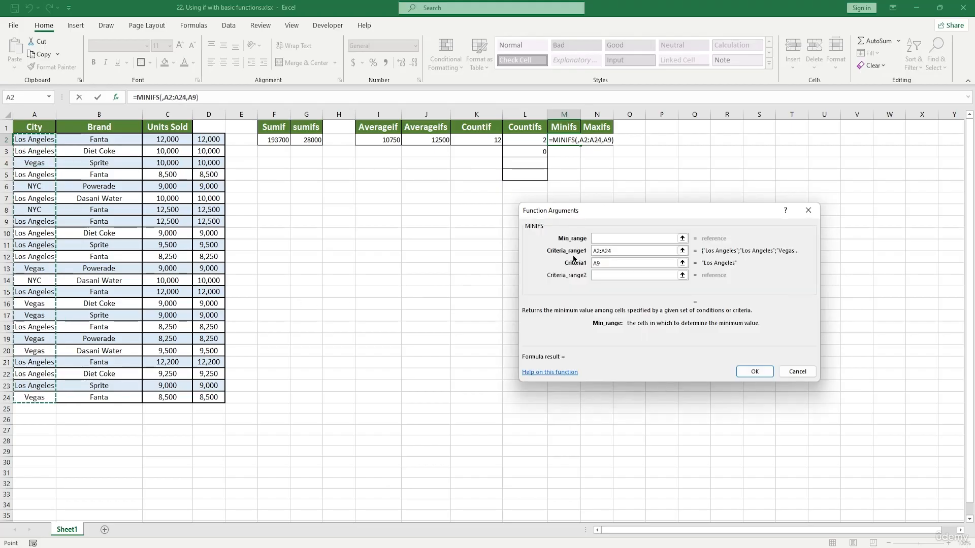
Step: Set the min range to B2:B24 and review the MINIFS arguments
click(608, 239)
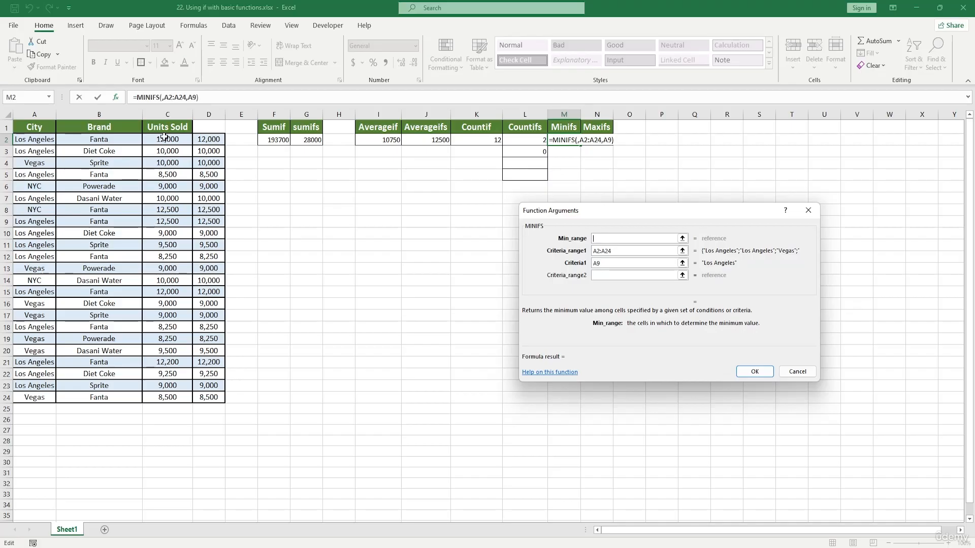
drag(129, 141, 127, 399)
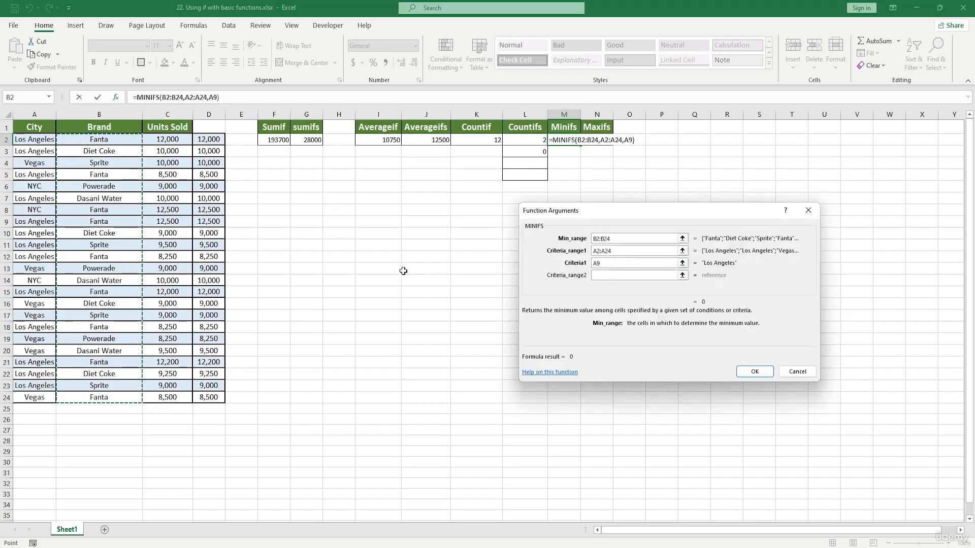
click(607, 264)
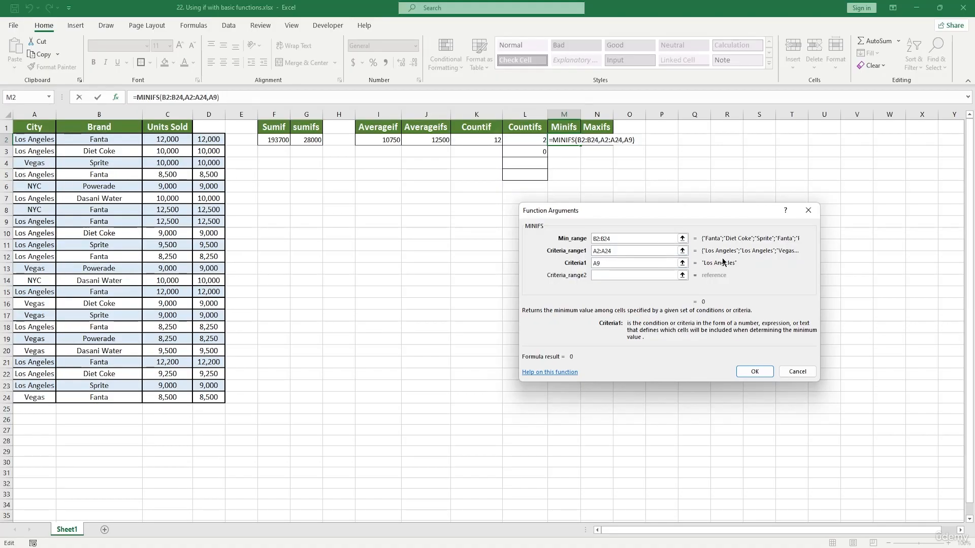
click(622, 252)
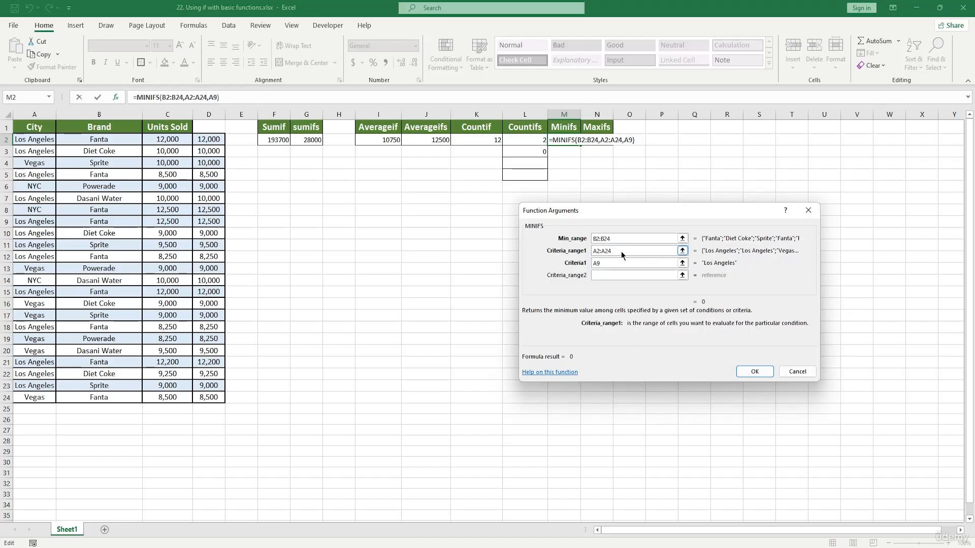
click(613, 263)
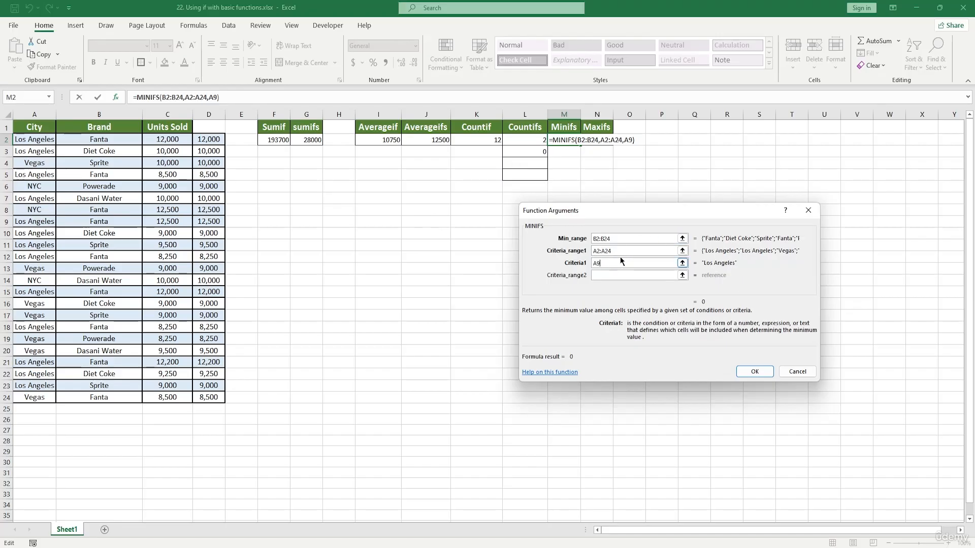
Step: Replace the min range with C2:C24 and confirm the MINIFS formula
click(631, 238)
key(BackSpace)
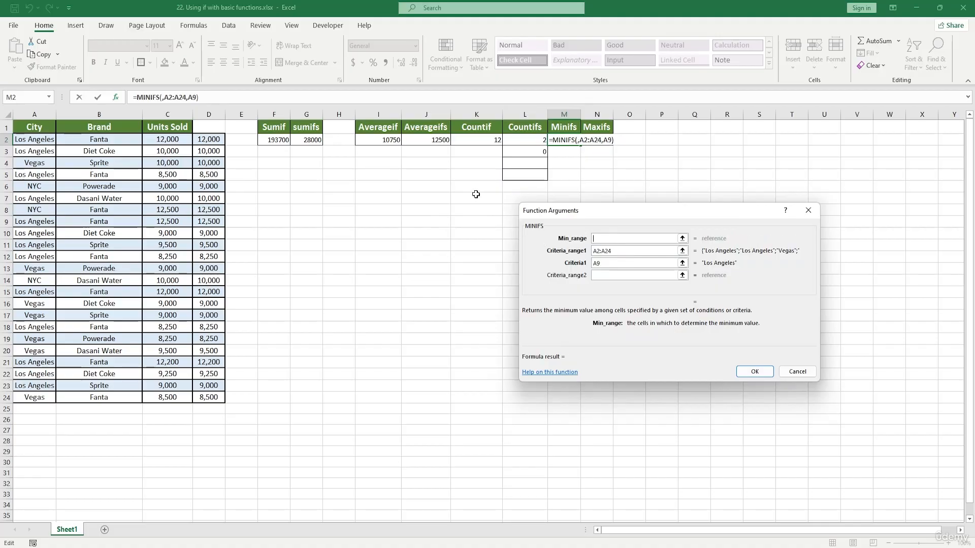
drag(180, 140, 175, 398)
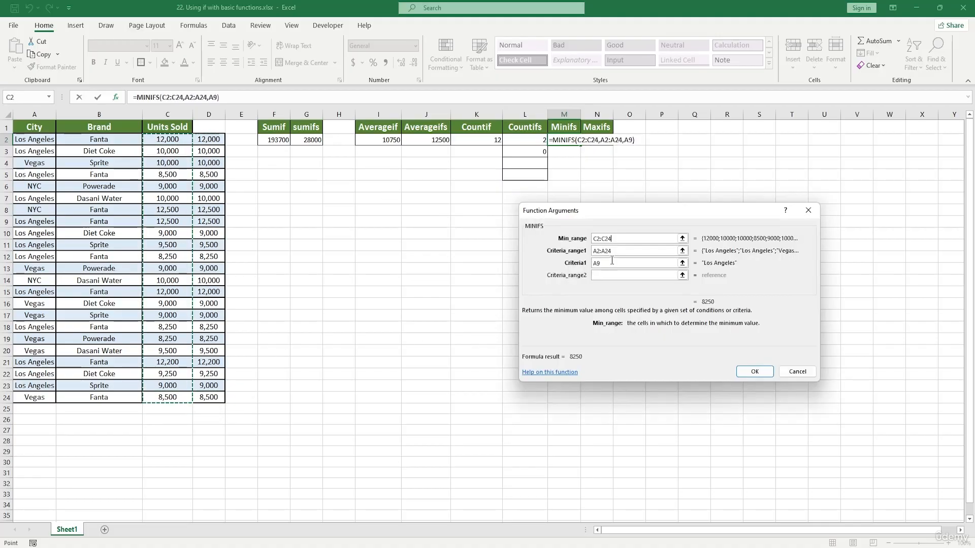
click(755, 372)
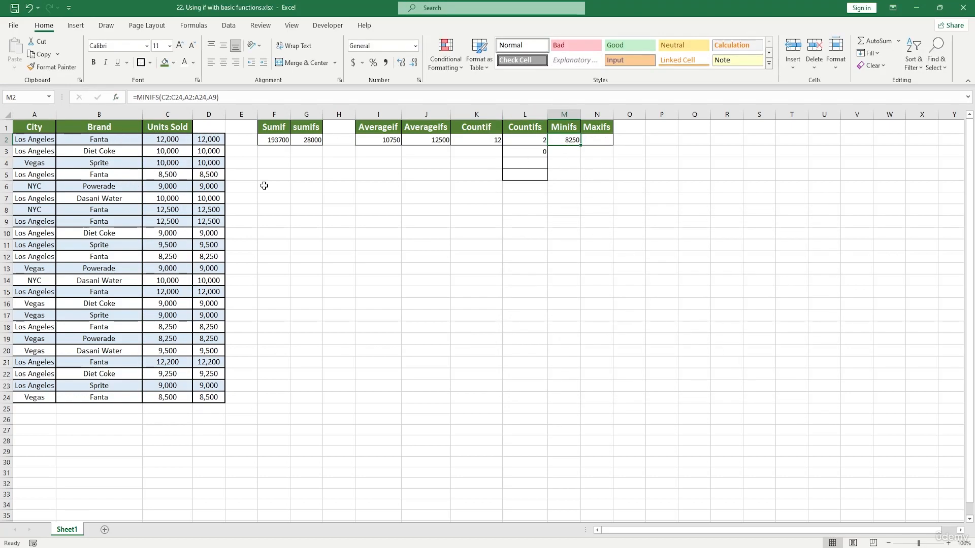
click(599, 140)
double_click(598, 141)
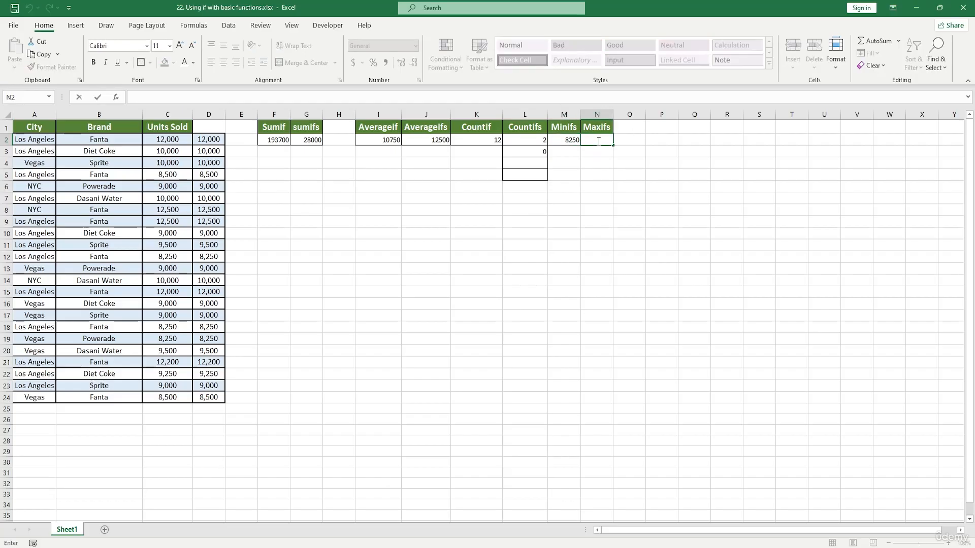
text(maxif)
key(Tab)
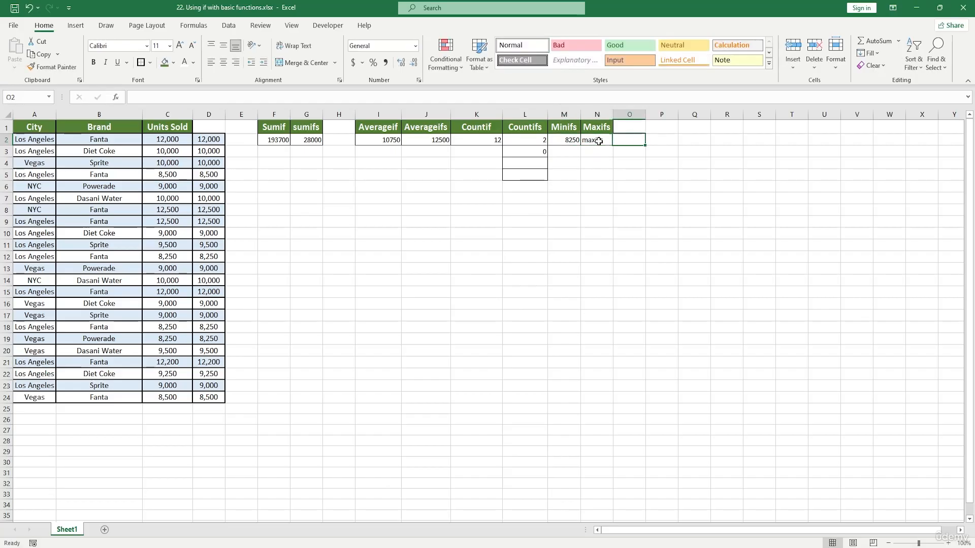
Step: Start a MAXIFS formula in cell N2 under the Maxifs heading and open its Function Arguments dialog
double_click(600, 141)
drag(609, 140, 582, 141)
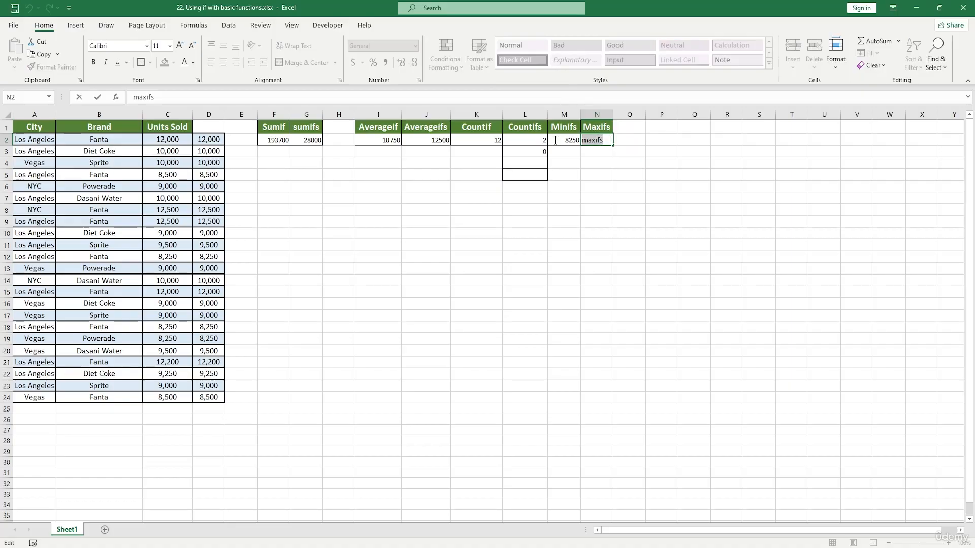
key(BackSpace)
text(=maxi)
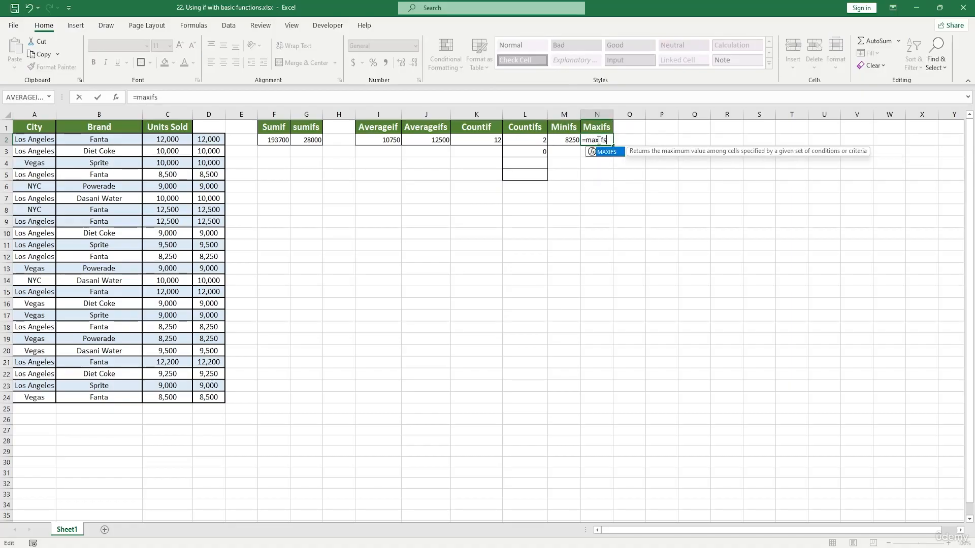
text(fs)
key(Tab)
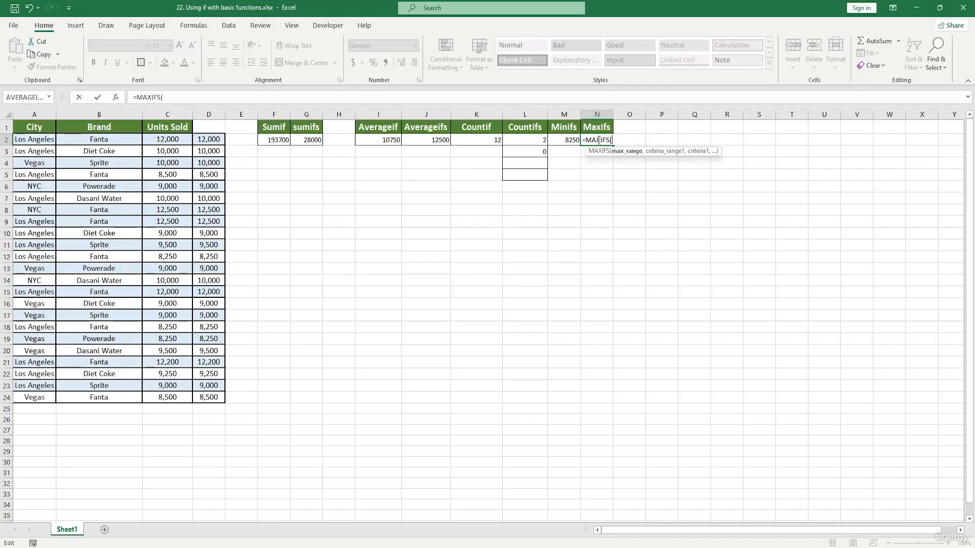
click(115, 97)
drag(624, 212, 575, 161)
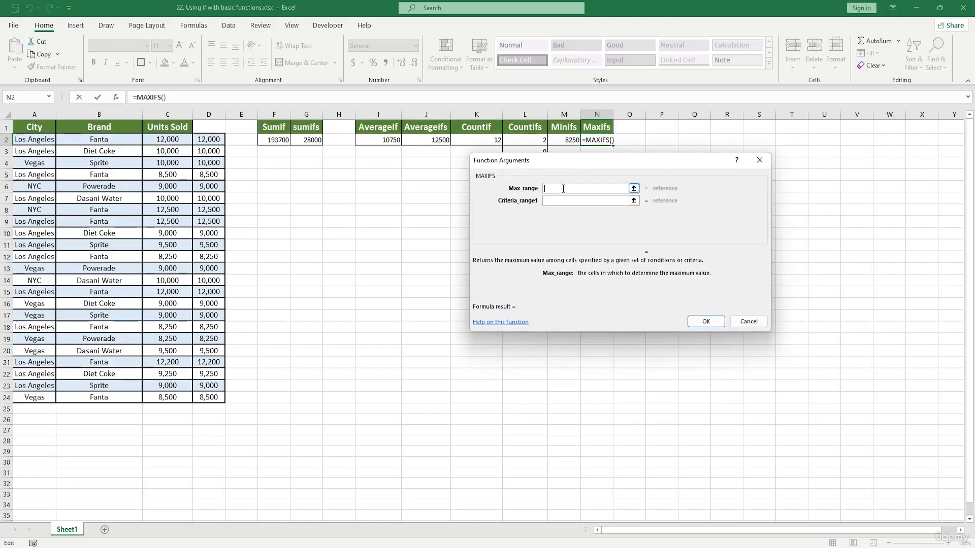
Step: Set the first criterion to A8 and the first criteria range to A2:A24
click(559, 200)
click(555, 215)
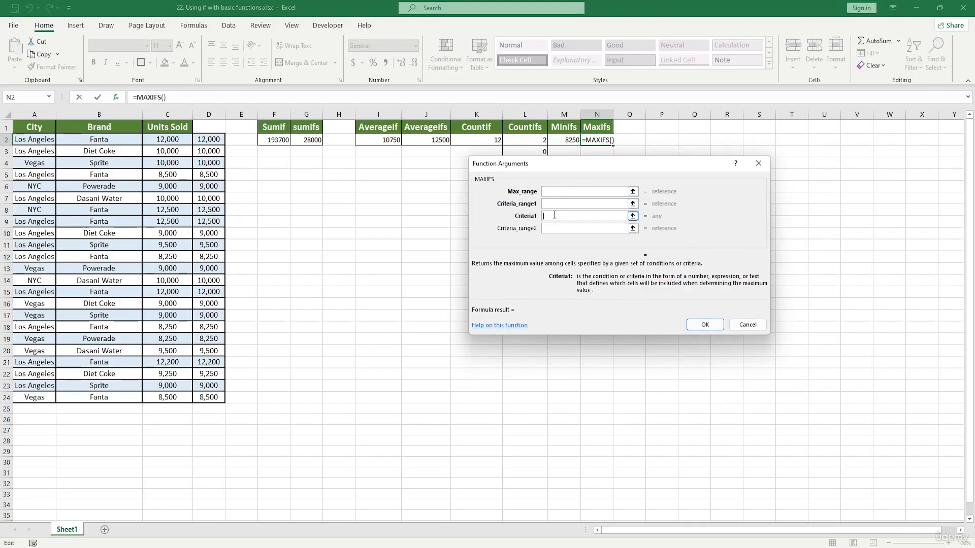
drag(568, 171, 602, 198)
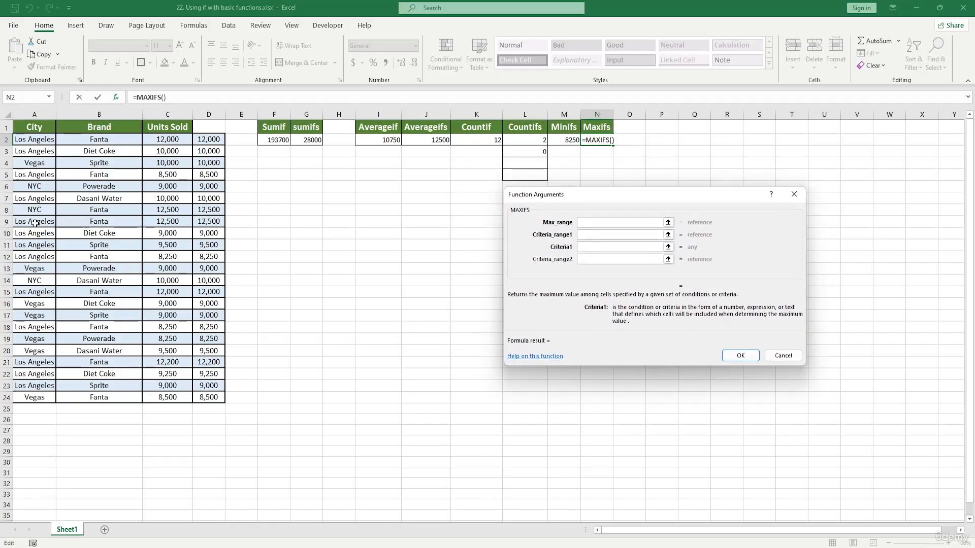
click(55, 209)
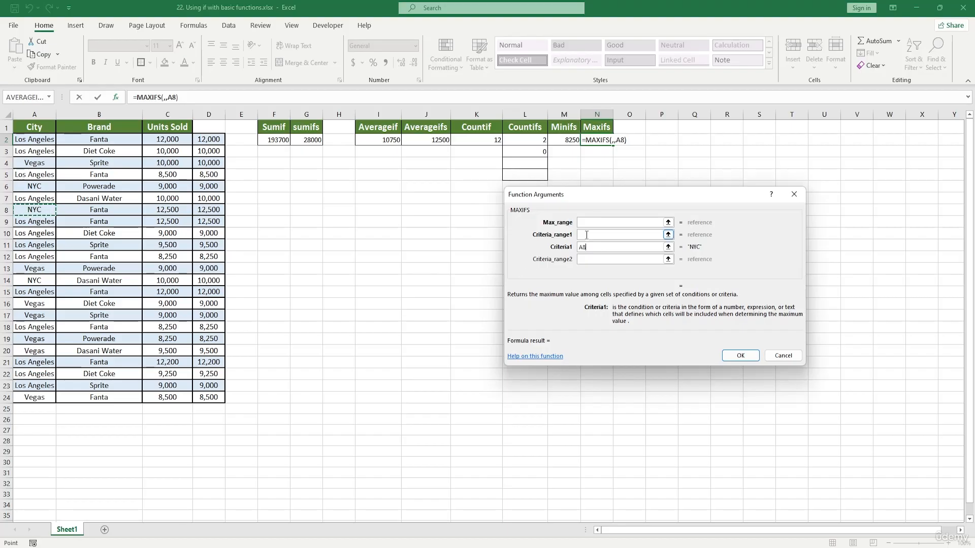
click(658, 235)
drag(34, 139, 34, 398)
Step: Set the max range to C2:C24 and confirm the MAXIFS formula
click(619, 223)
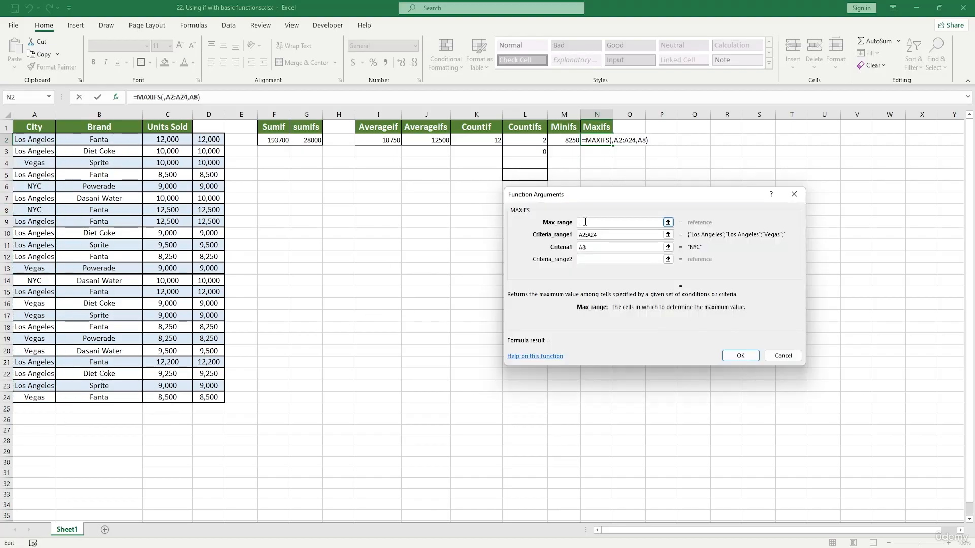
drag(167, 144, 168, 399)
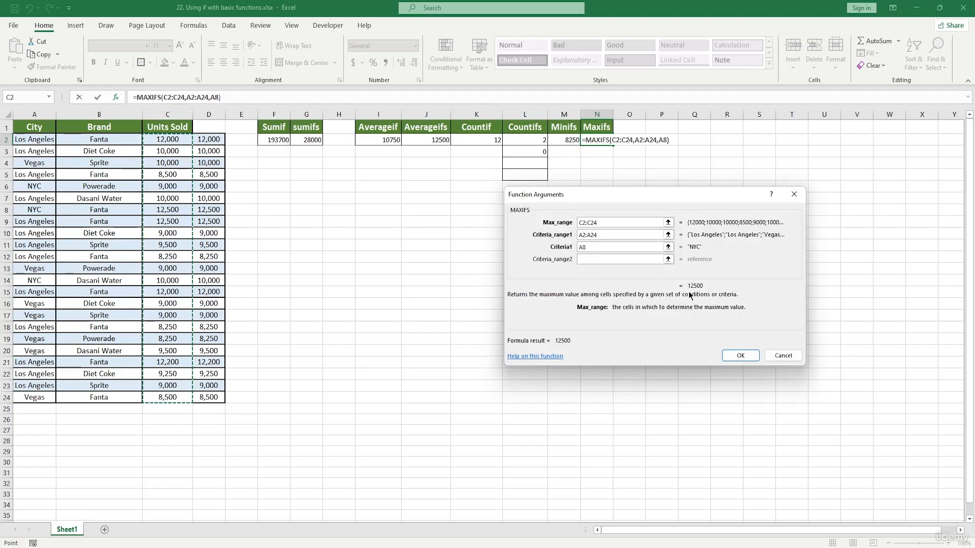
click(740, 355)
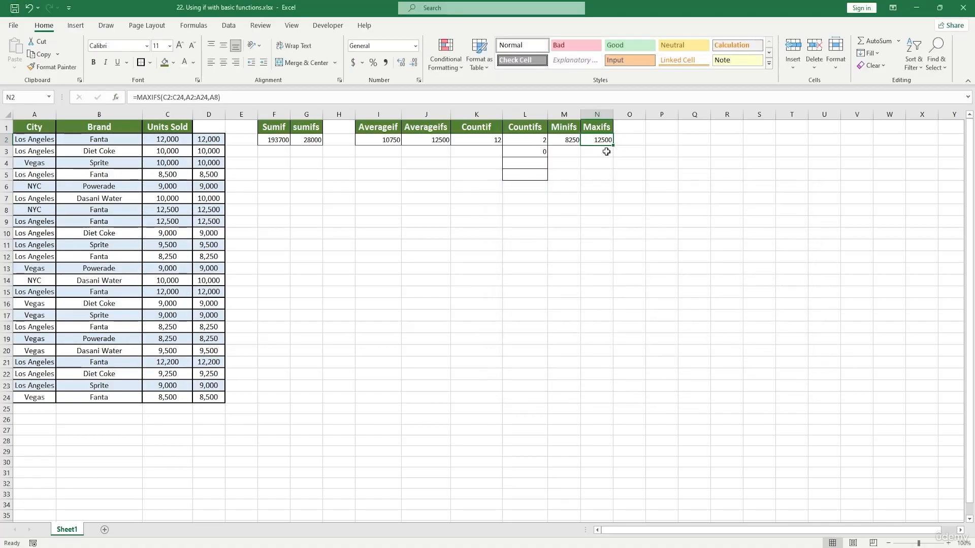
text(")
key(ctrl+z)
click(621, 179)
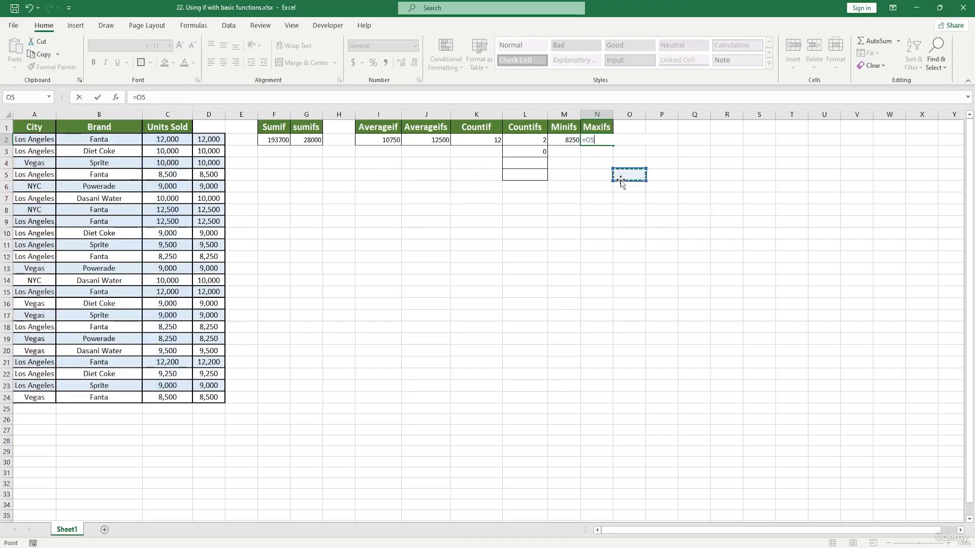
key(ctrl+z)
key(ctrl+z)
key(Escape)
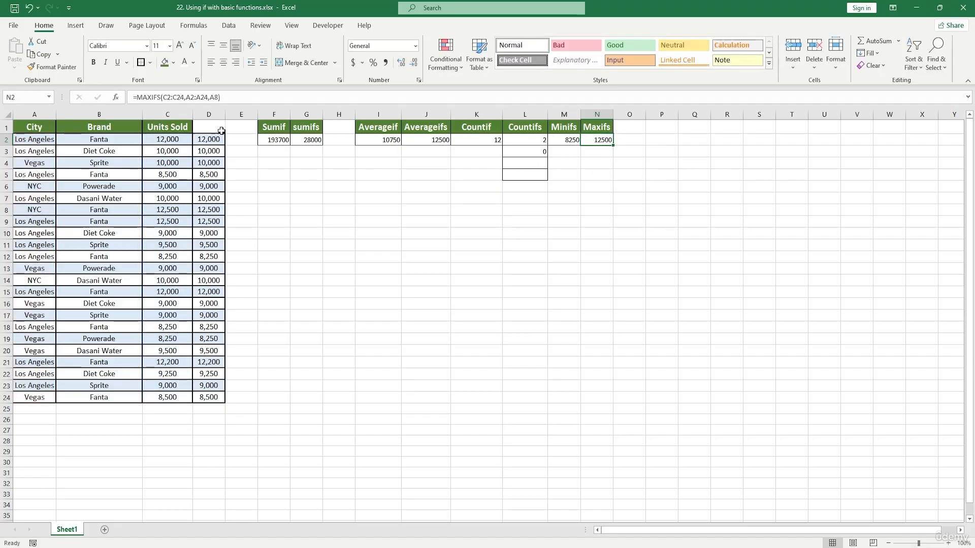